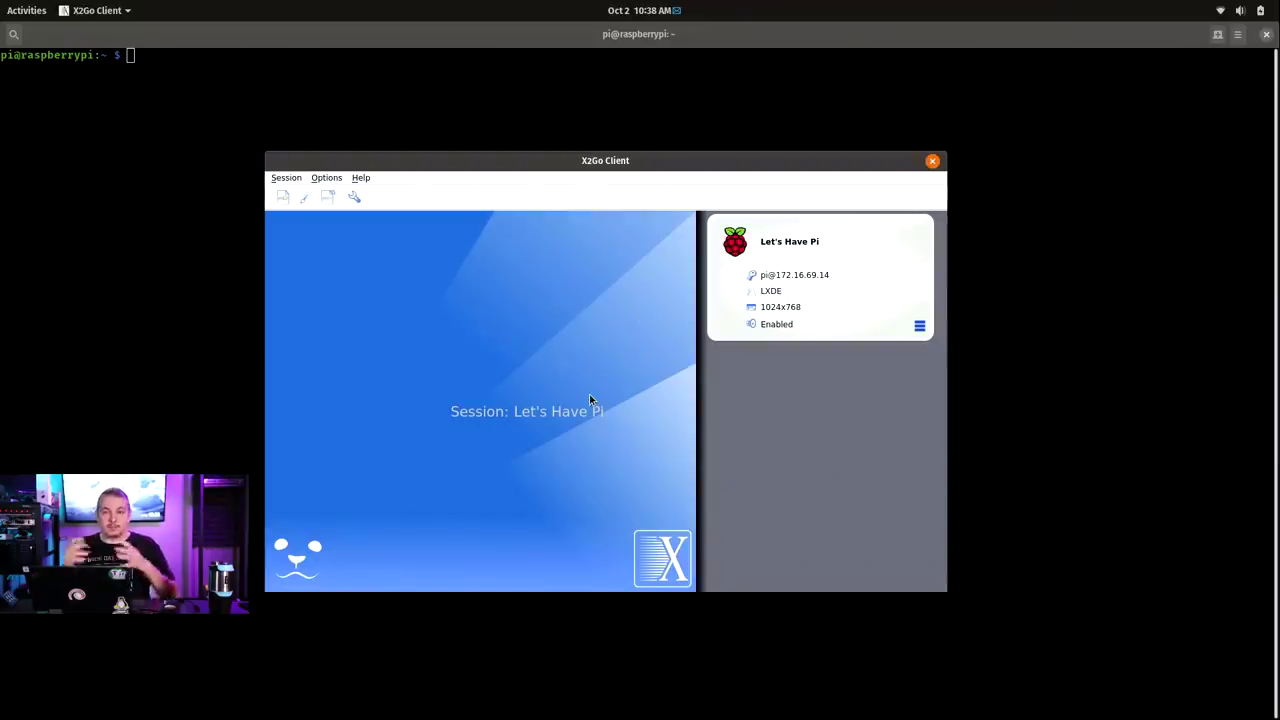
In the Raspberry Pi terminal, install the x2goserver package with sudo apt-get
left_click(172, 370)
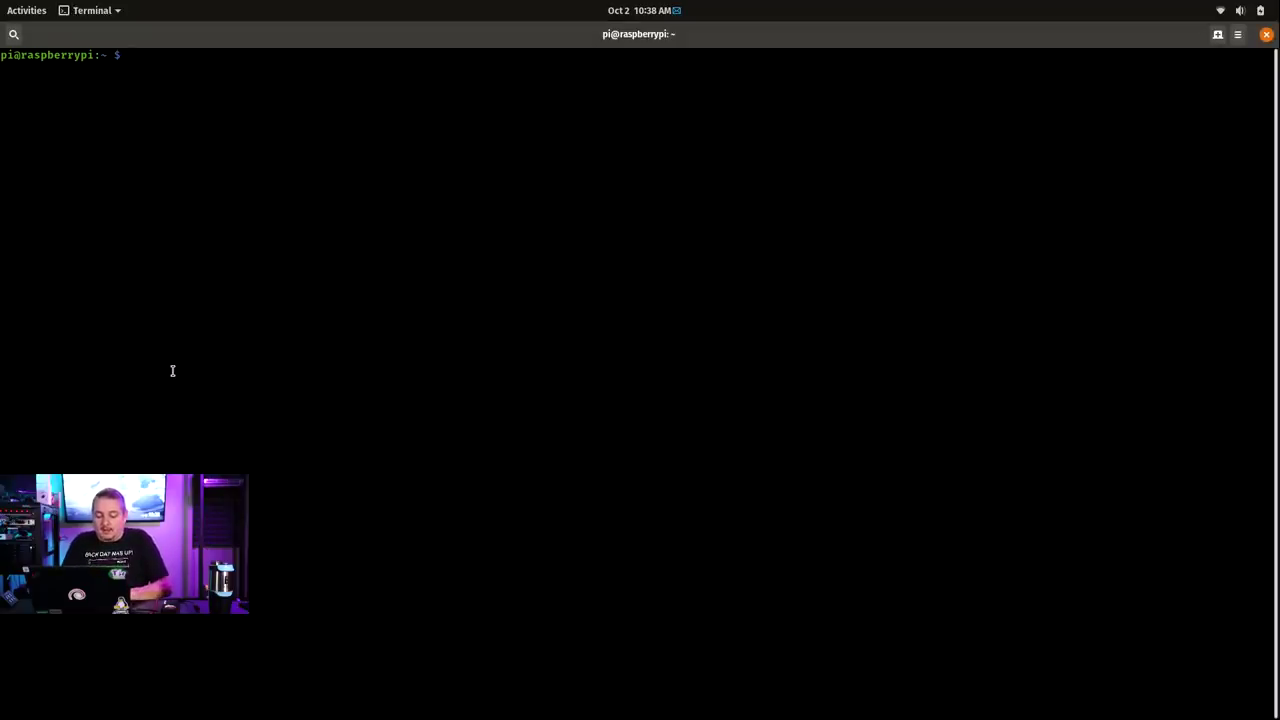
type("sudo apt-get in")
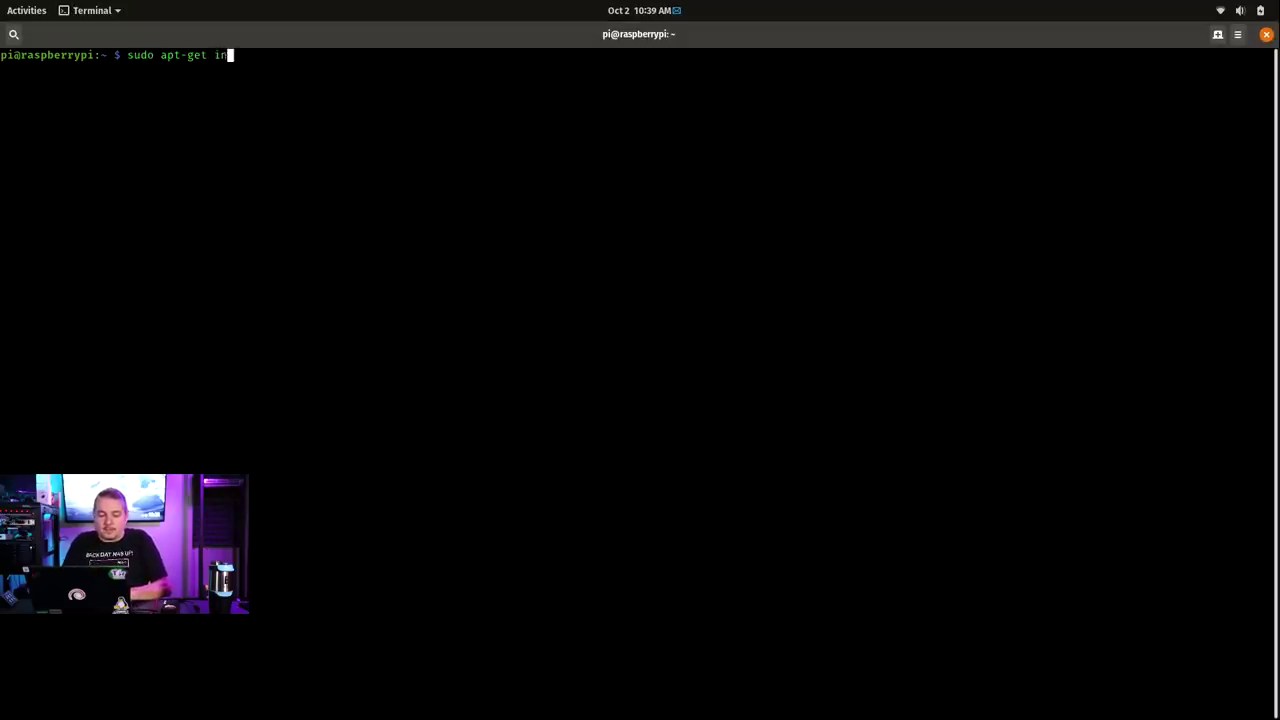
type("stall x2")
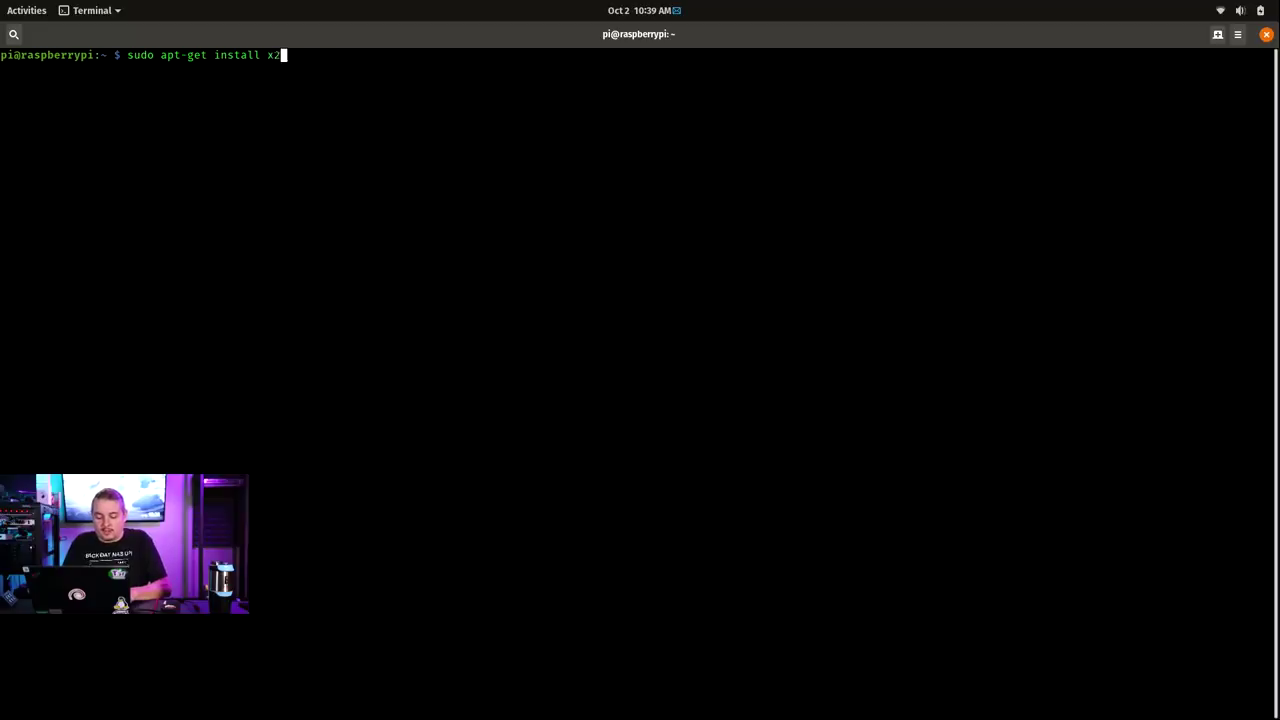
type("goserver")
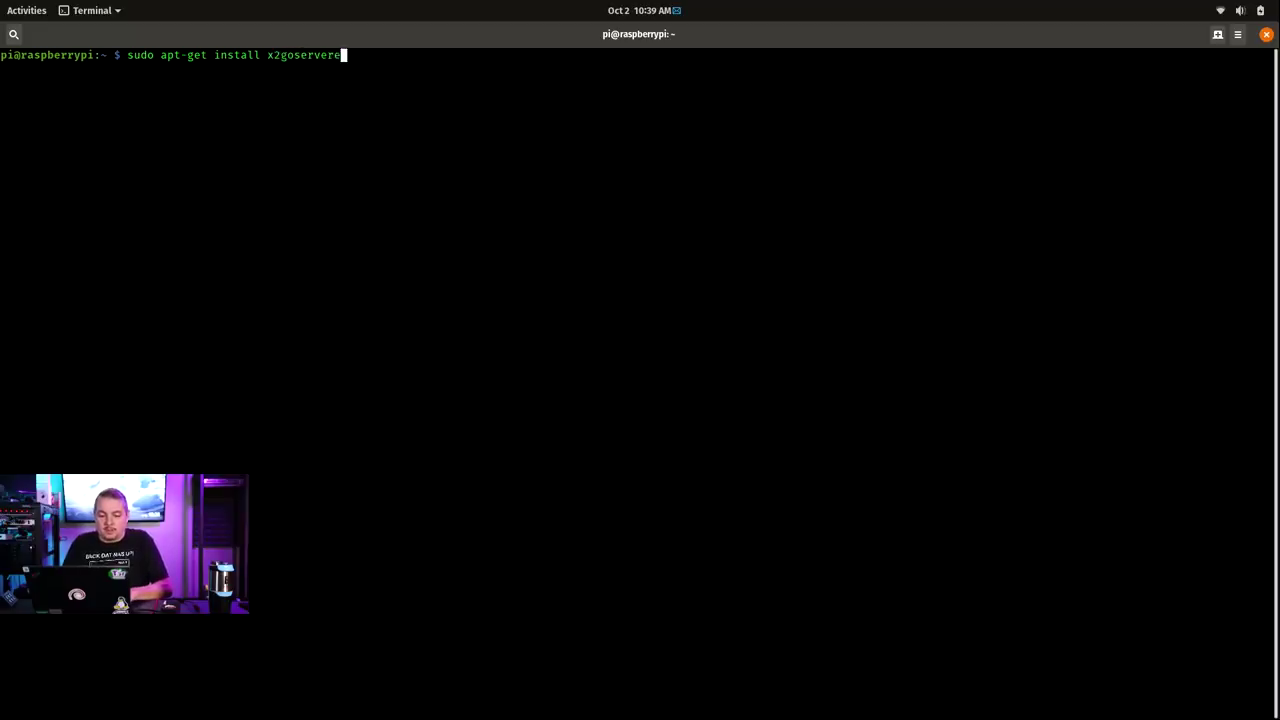
key("Return")
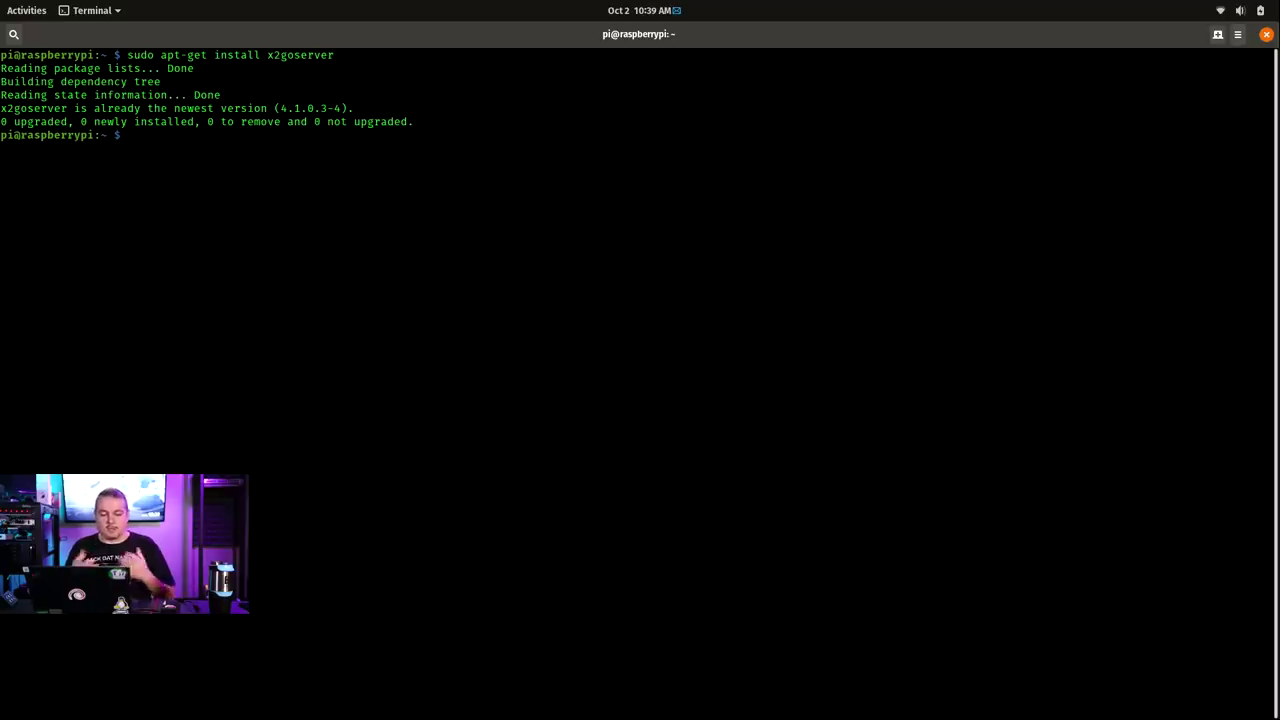
Launch the software selection on the Raspberry Pi by running sudo tasksel
type("sudo")
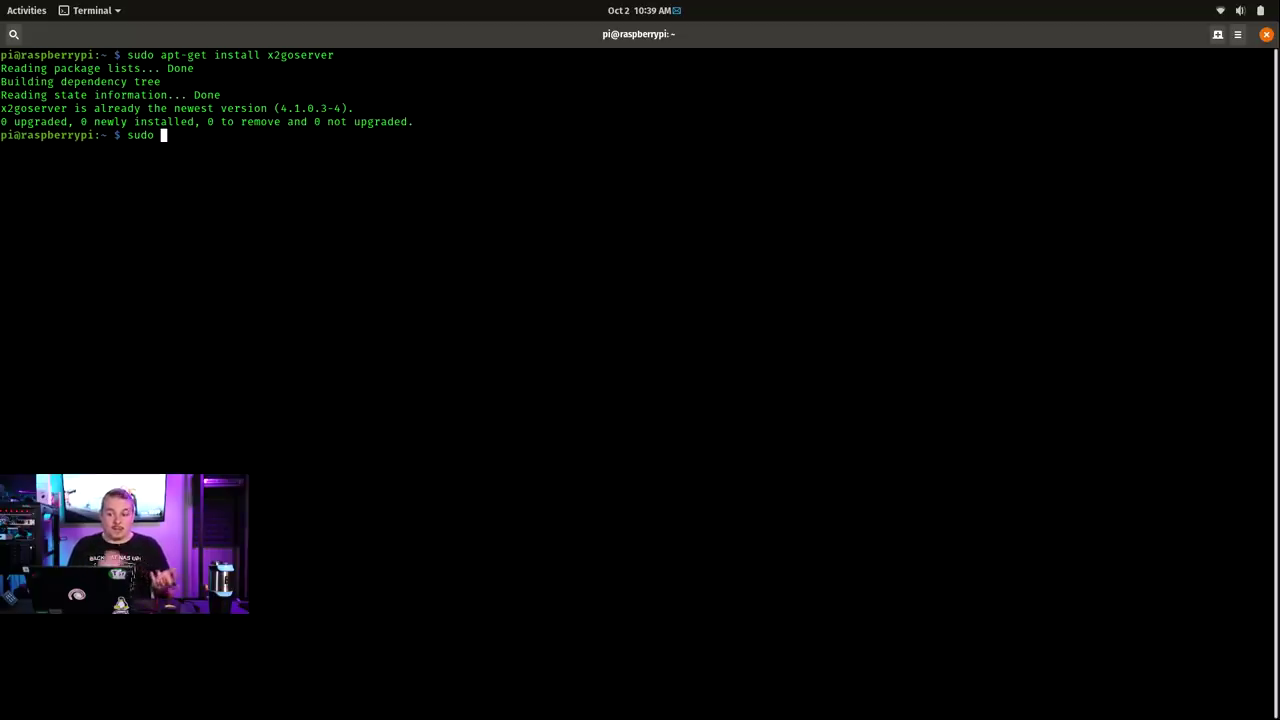
type("task")
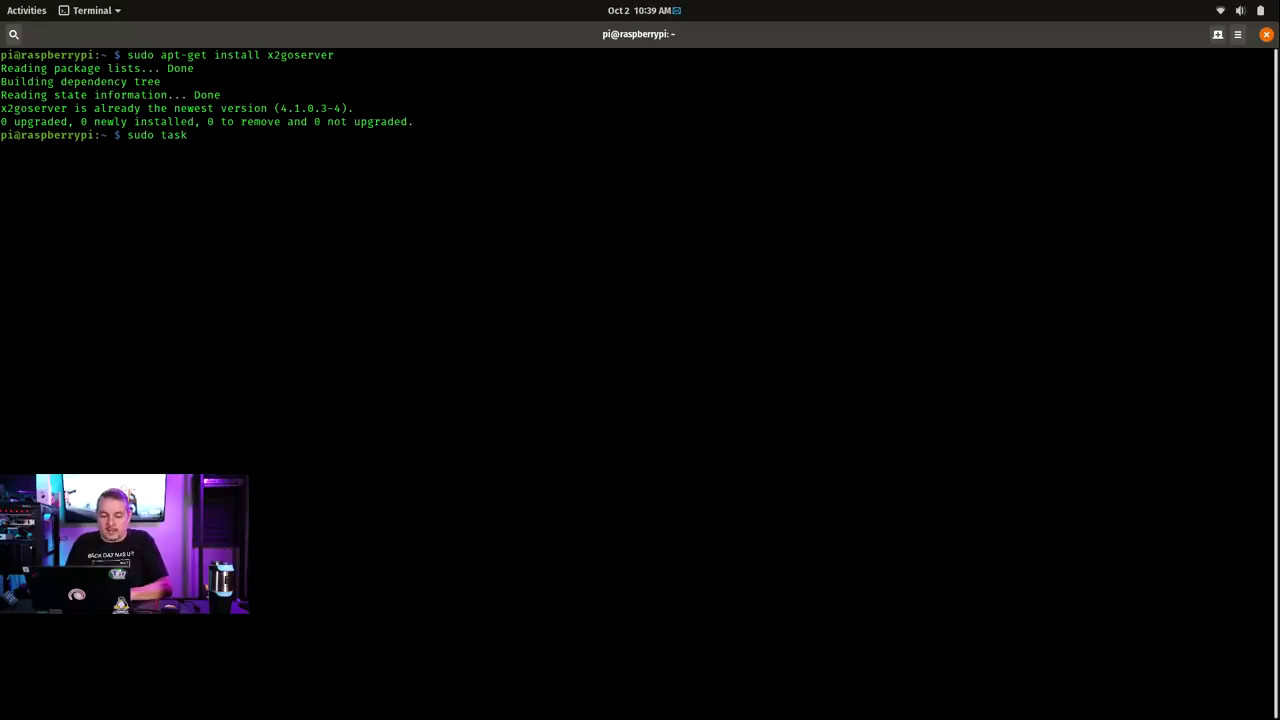
type("sel")
key("Return")
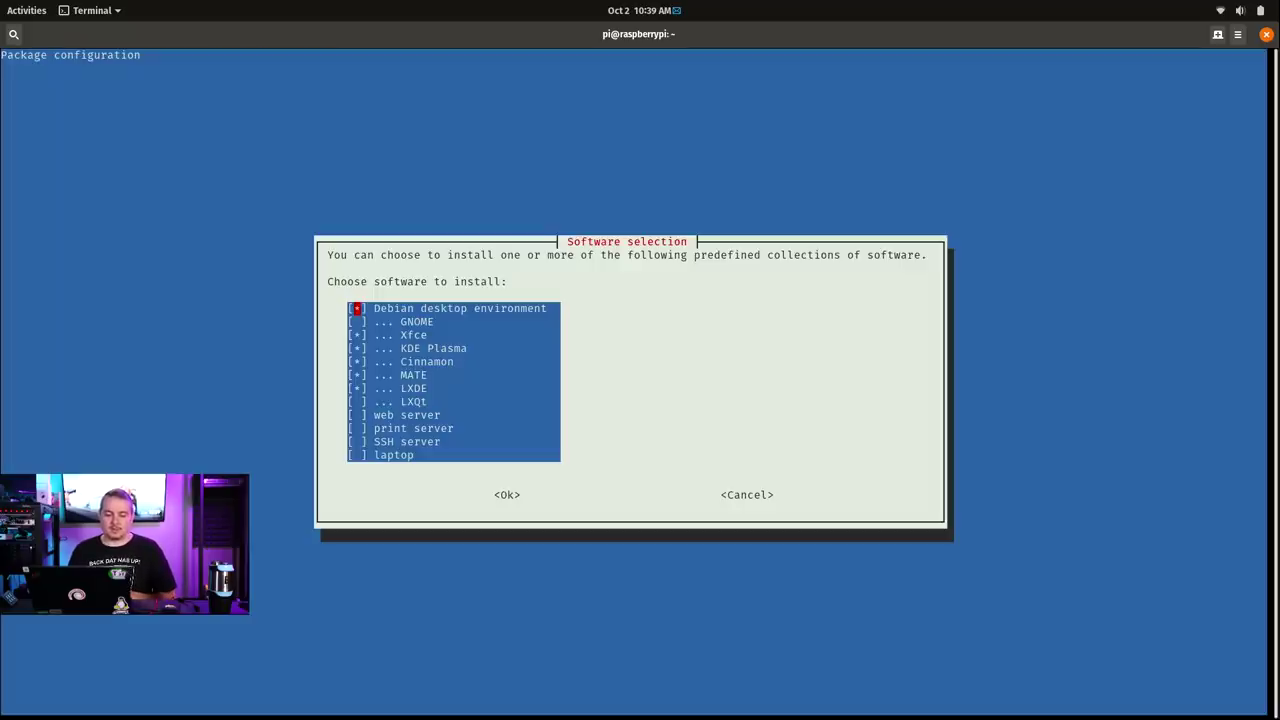
Look through the desktop environments from Xfce to LXDE in the software selection, and leave it without applying changes
key("Down")
key("Down")
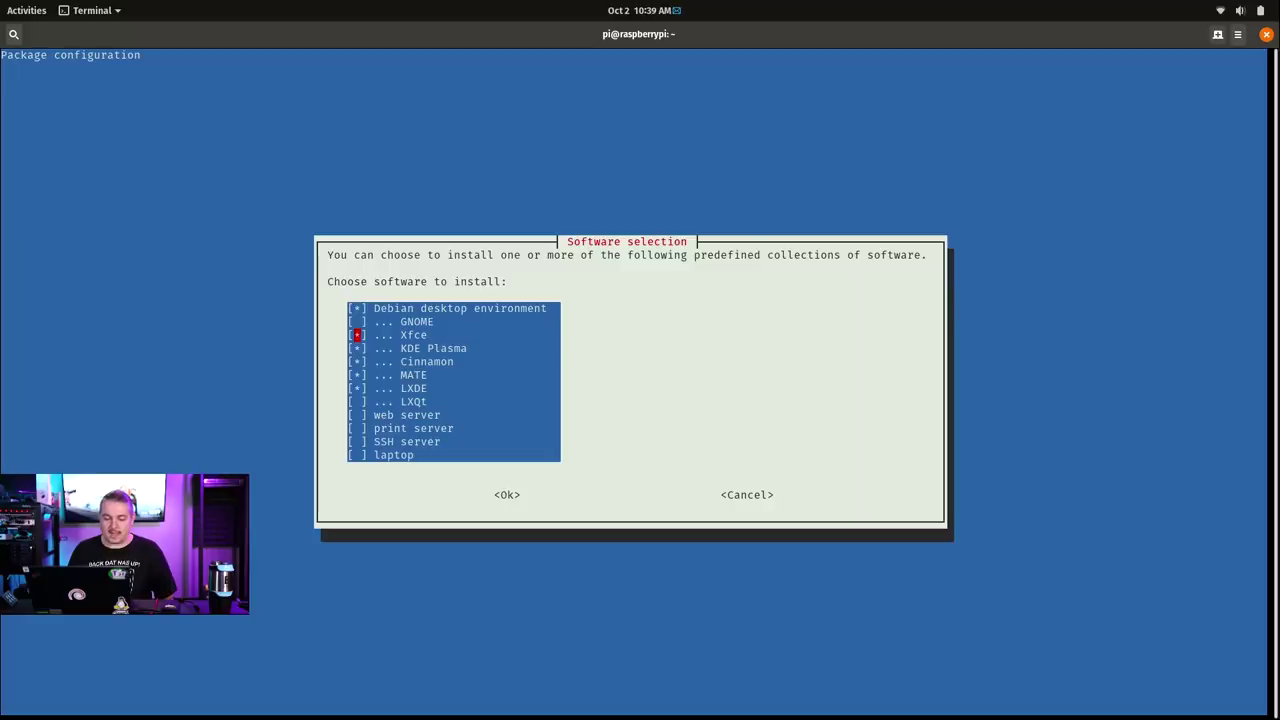
key("space")
key("Down")
key("Down")
key("Down")
key("Down")
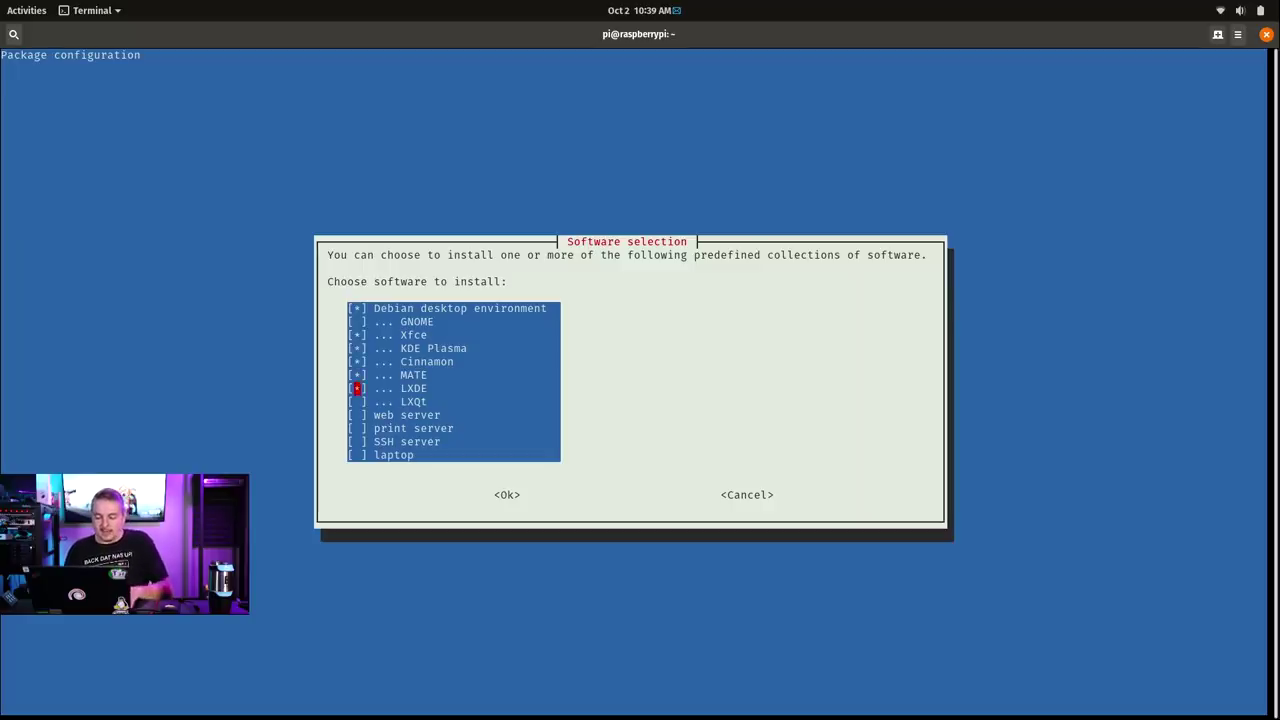
key("Tab")
key("Tab")
key("Return")
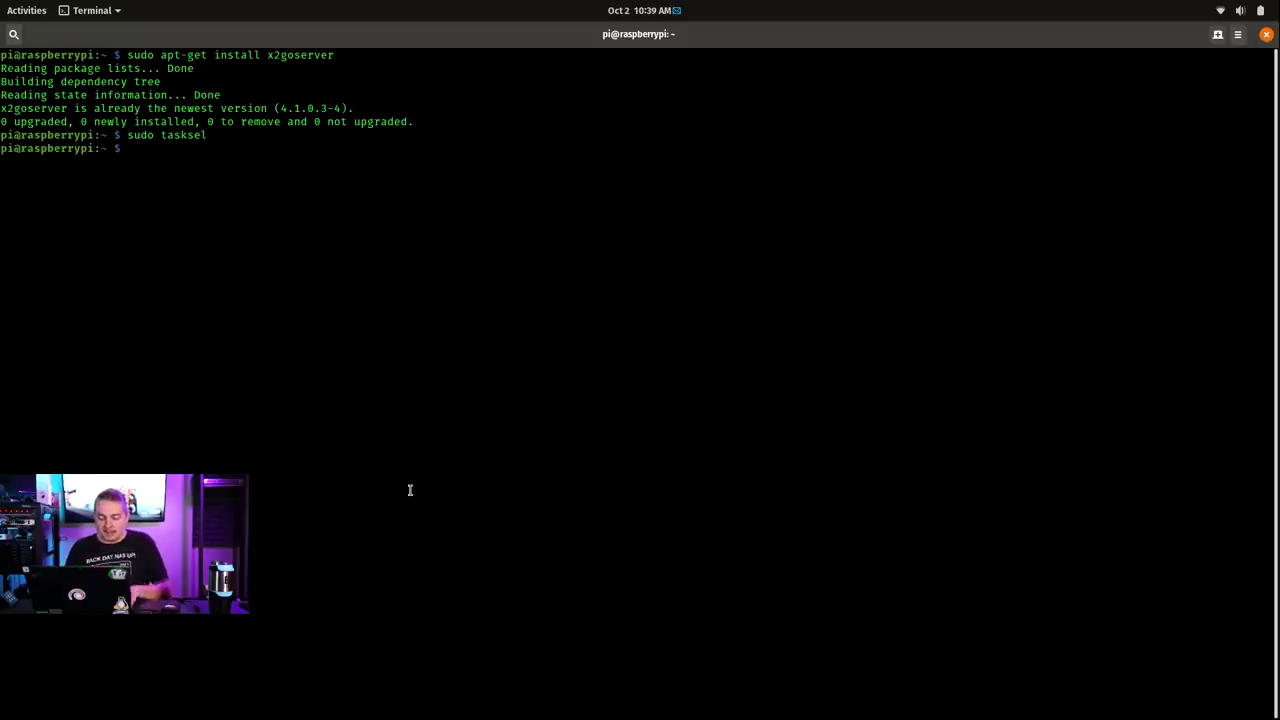
Switch to X2Go Client and review the host, login and SSH port in the Let's Have Pi session preferences, discarding any changes
key("alt+Tab")
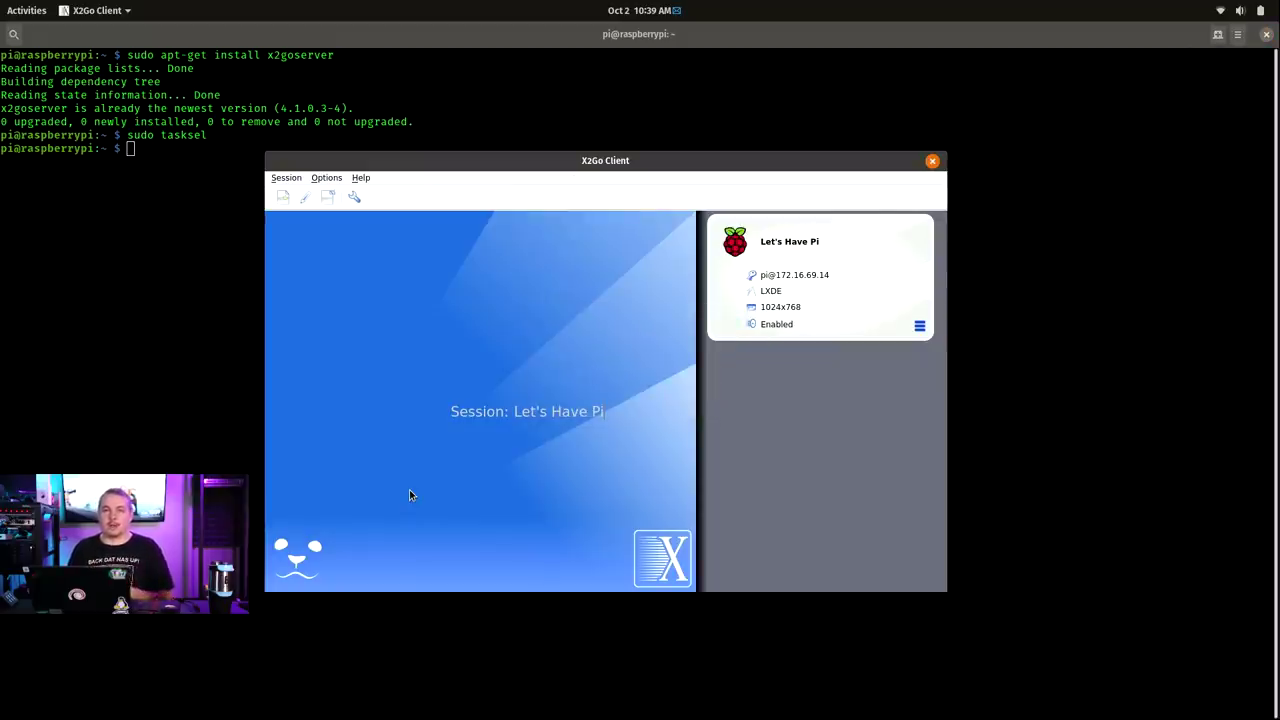
left_click(920, 325)
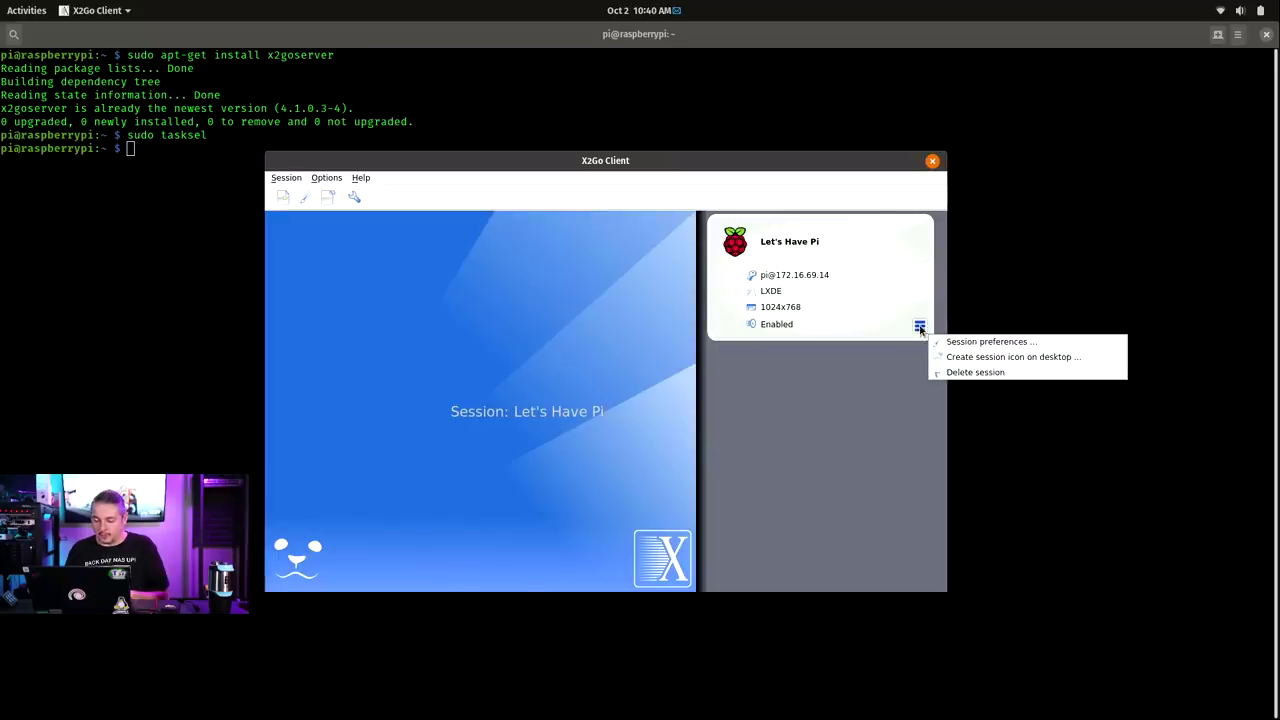
left_click(933, 342)
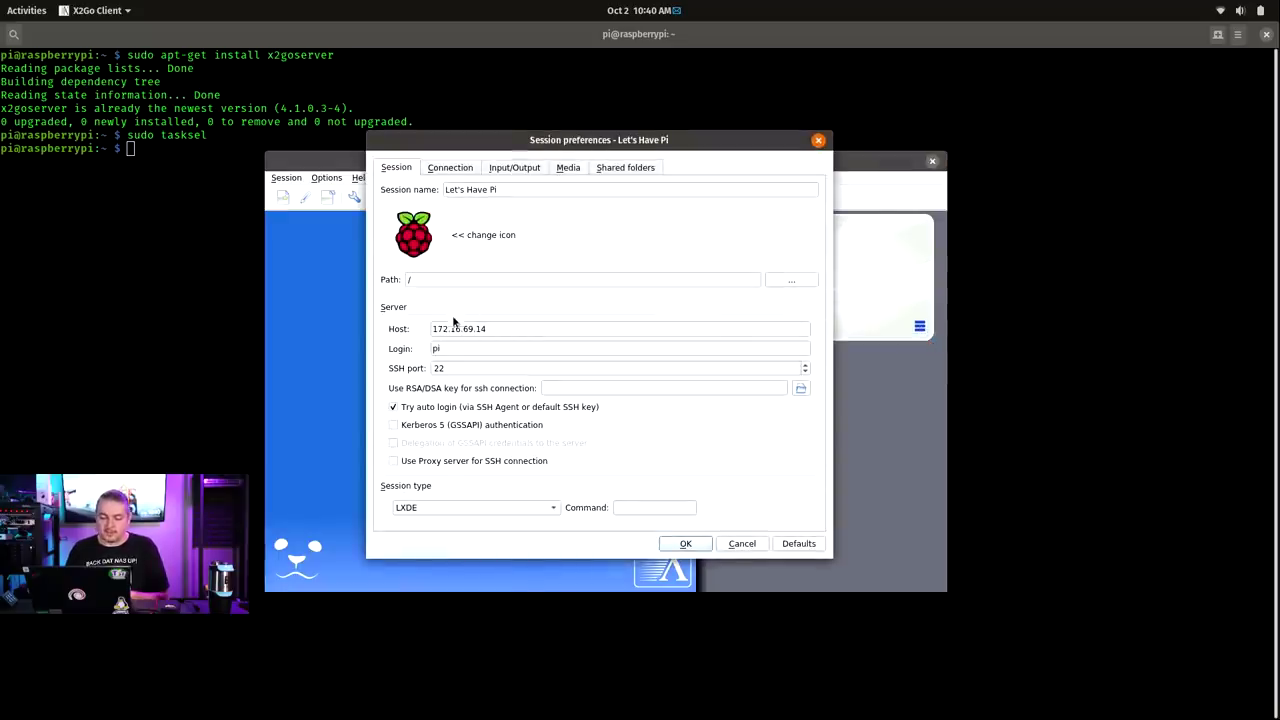
left_click(545, 329)
left_click(496, 350)
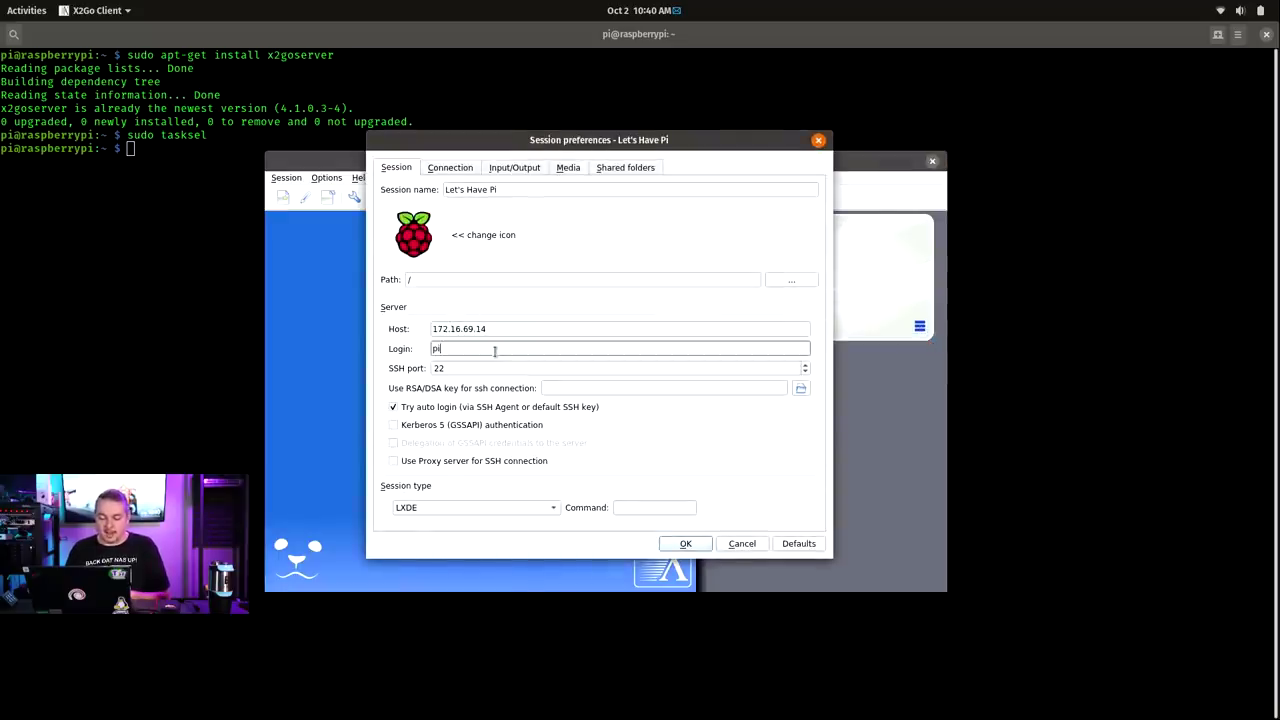
left_click(485, 370)
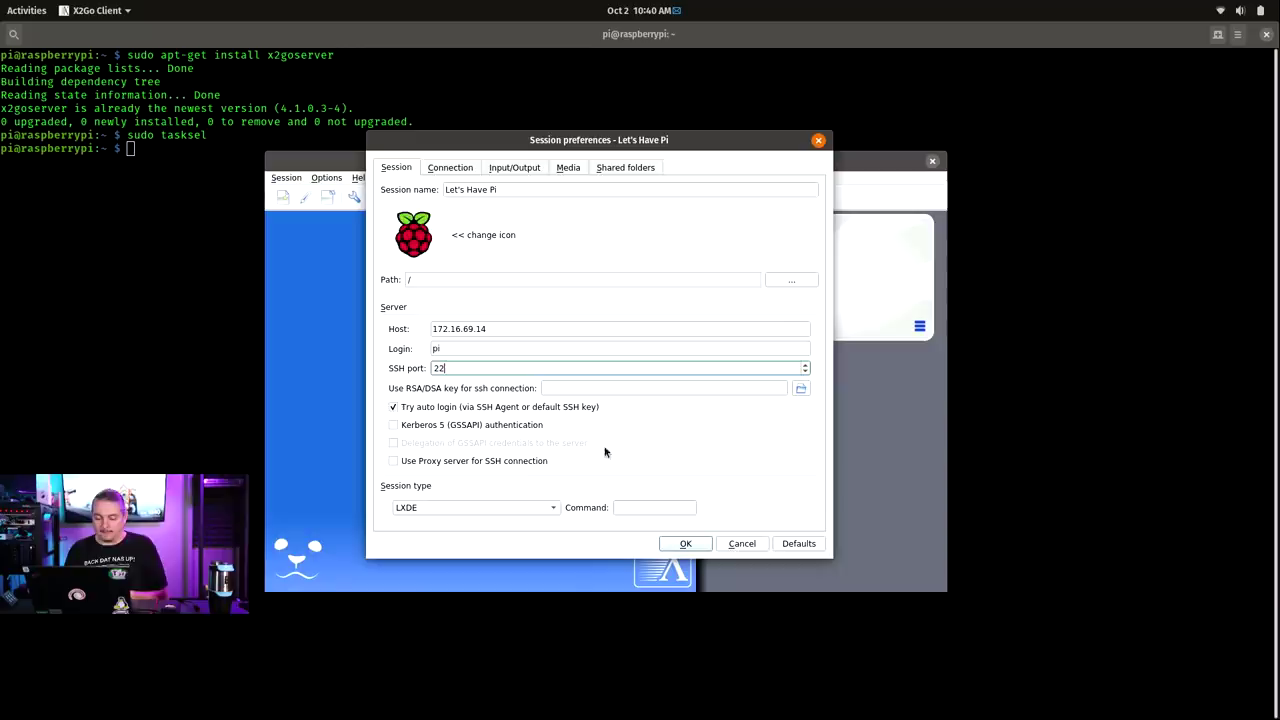
left_click(743, 545)
Return to the Raspberry Pi terminal and start htop to monitor its processes
left_click(101, 248)
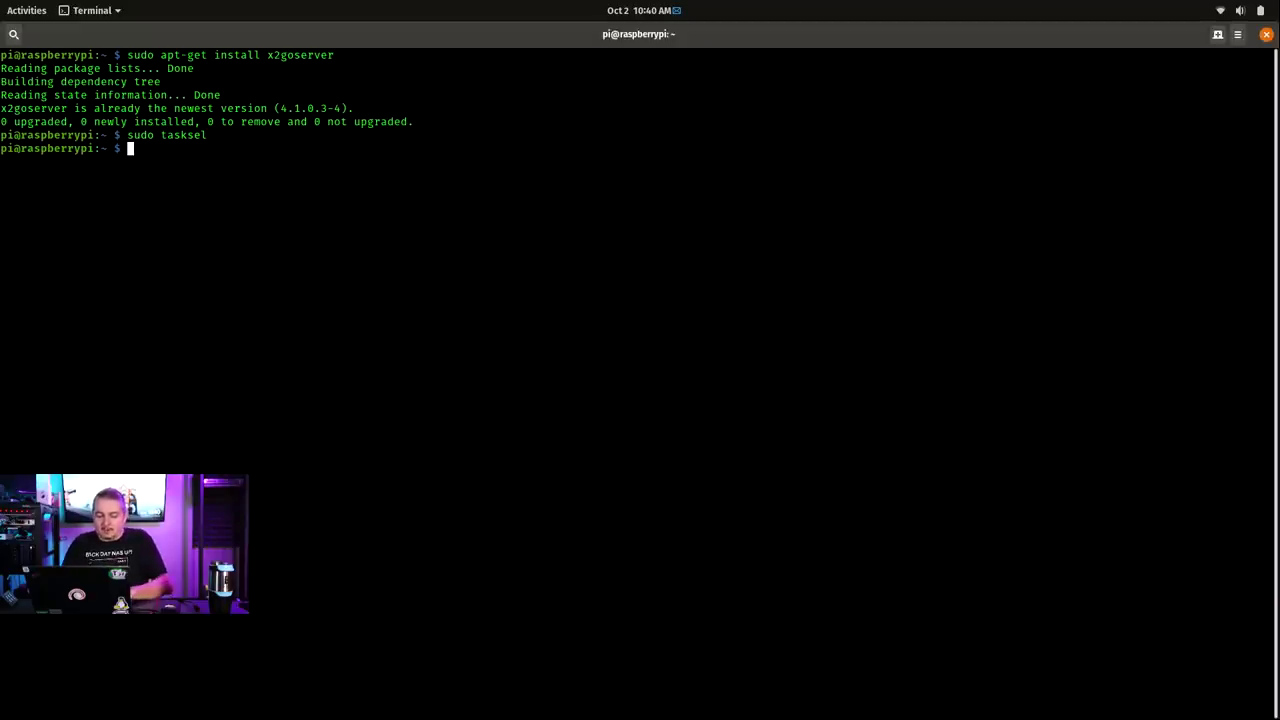
type("htop")
key("Return")
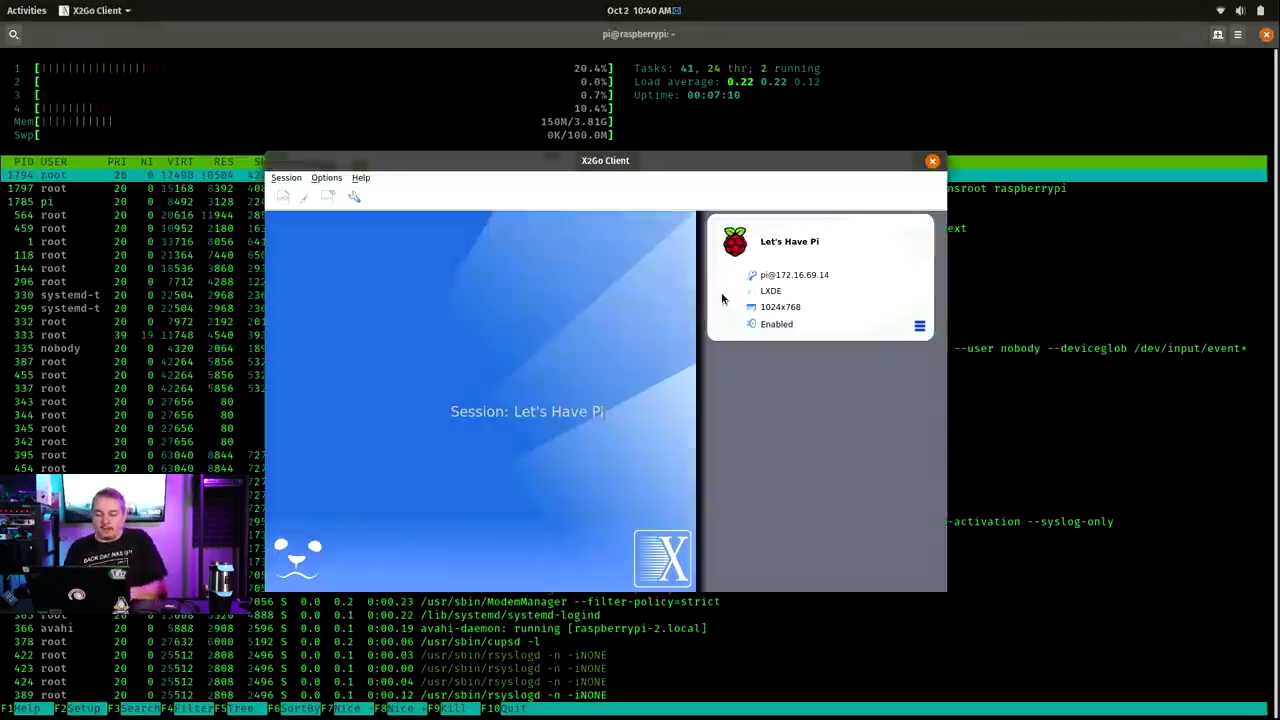
Try the Connect to local desktop session type for Let's Have Pi, but save the preferences with LXDE as the session type
left_click(919, 326)
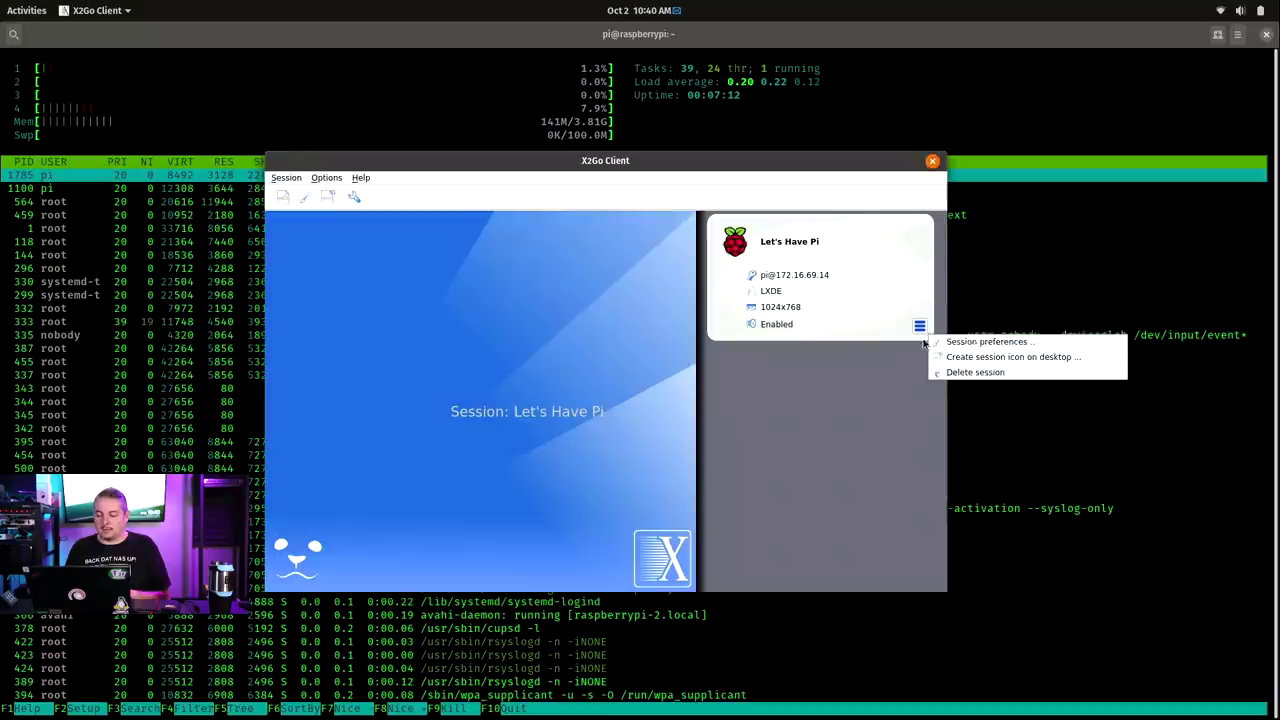
left_click(935, 342)
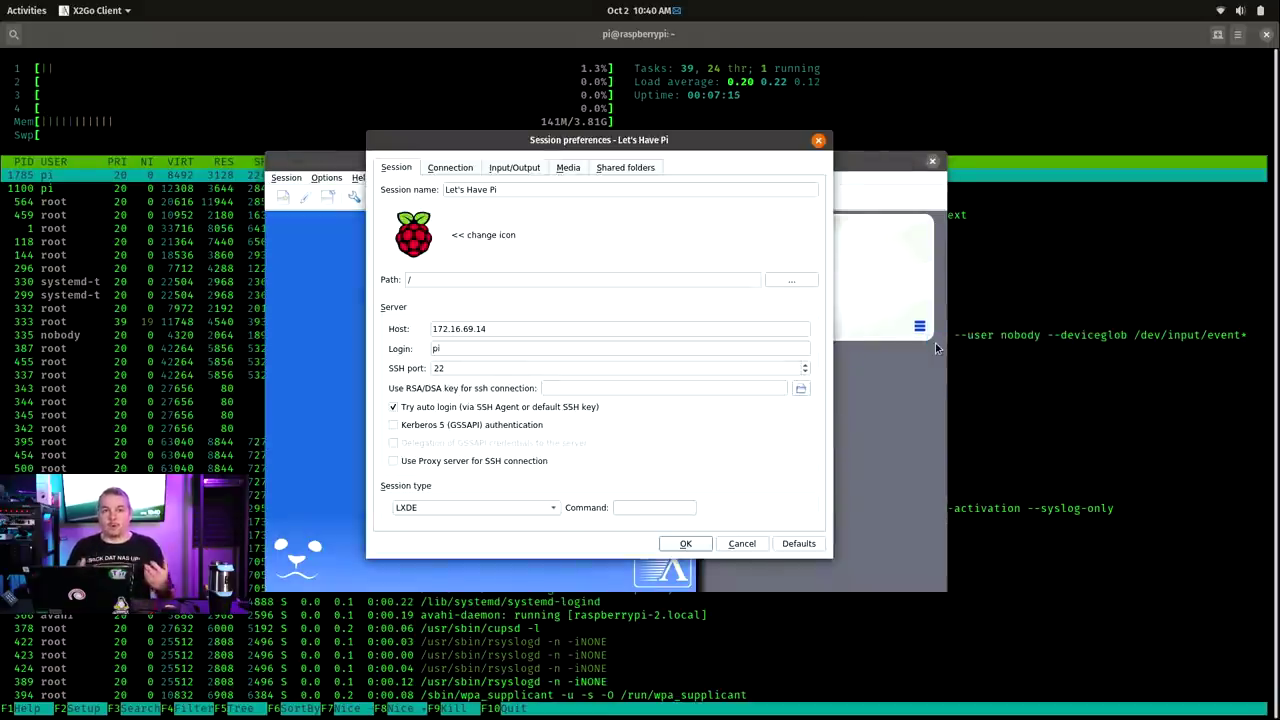
left_click(556, 507)
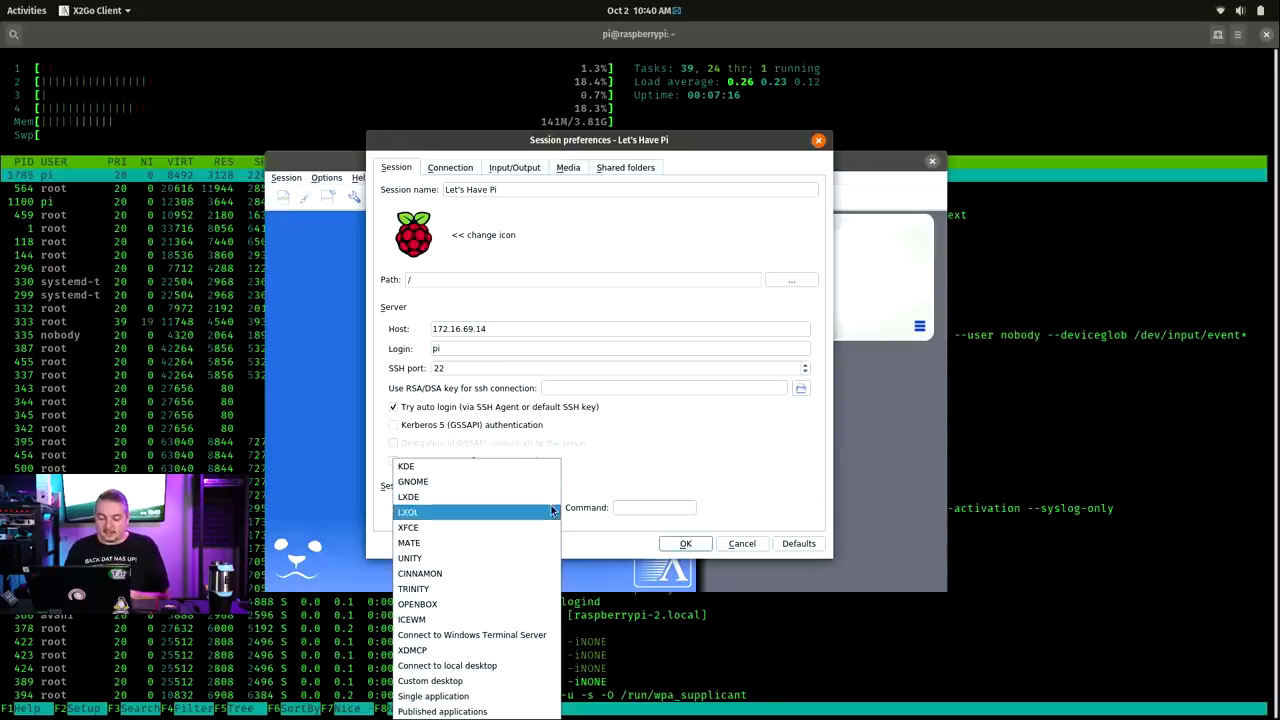
left_click(491, 675)
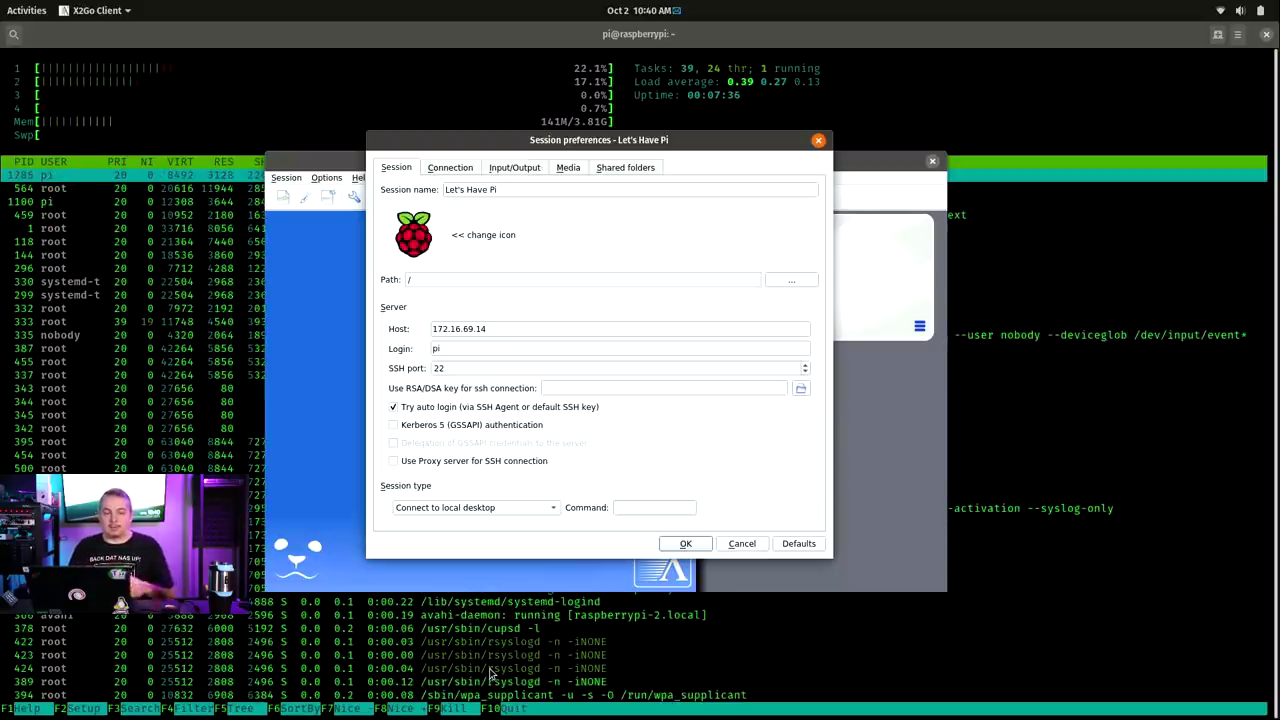
left_click(484, 509)
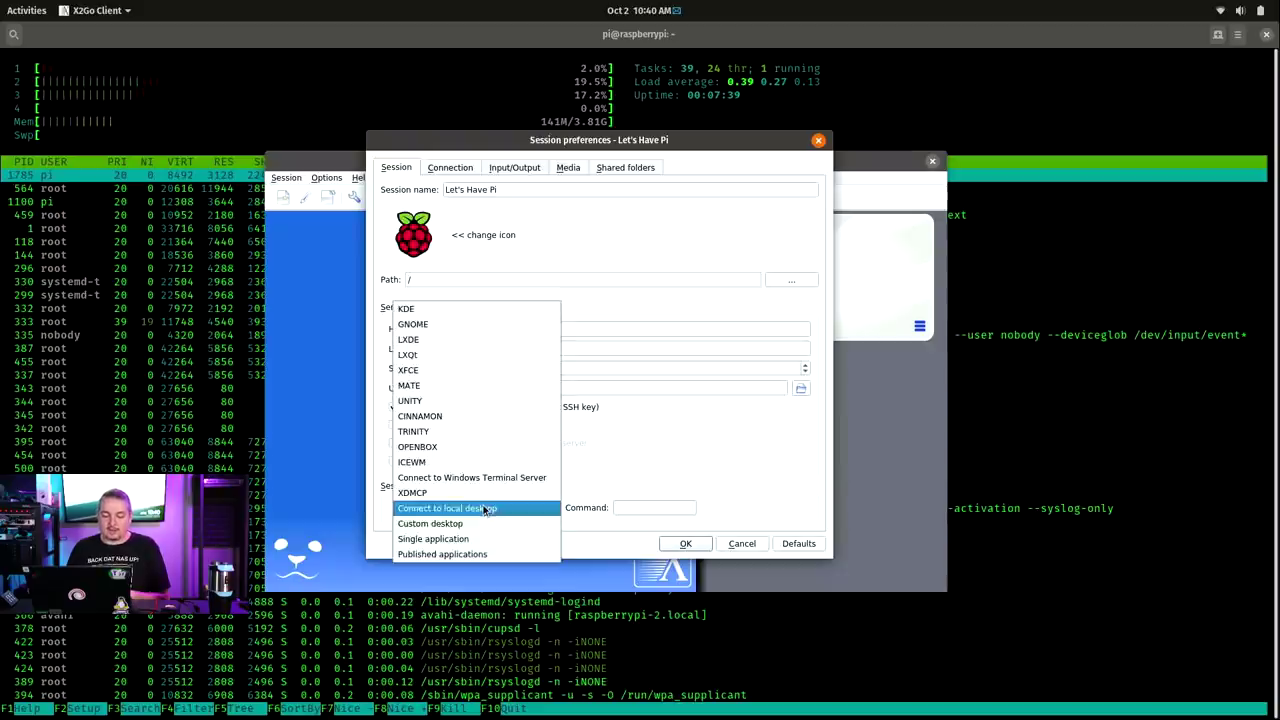
left_click(461, 339)
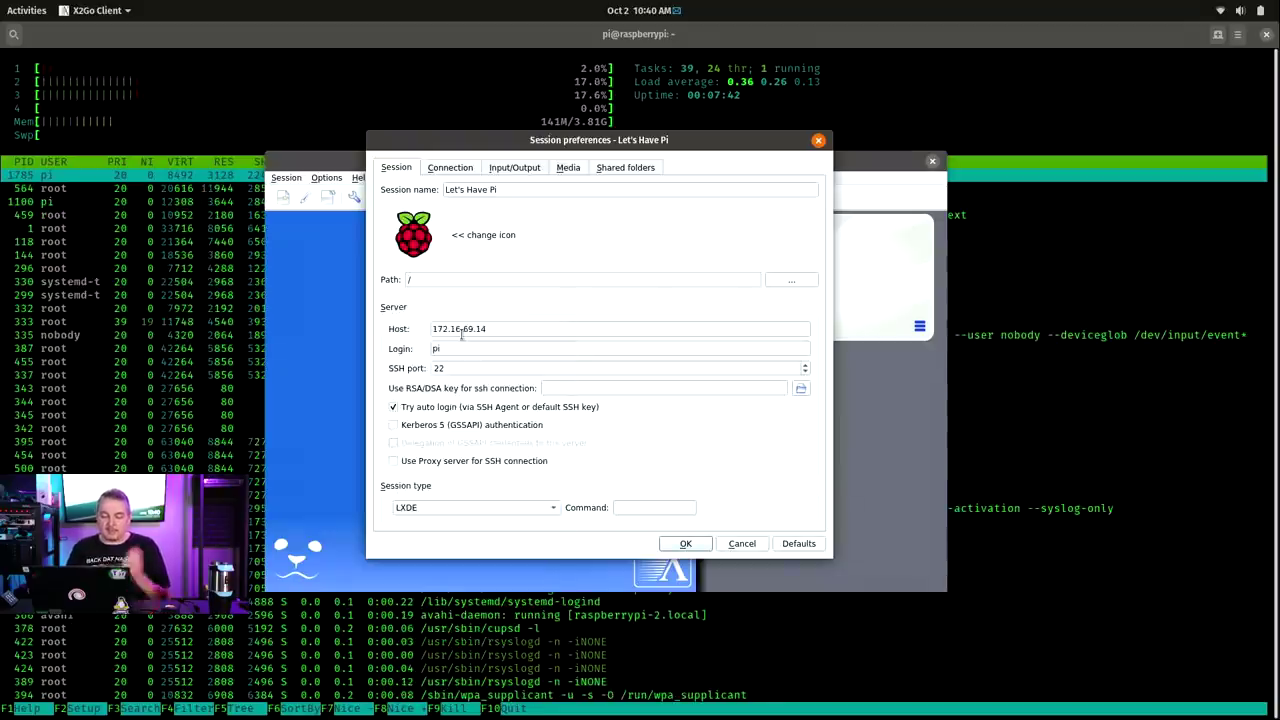
left_click(686, 545)
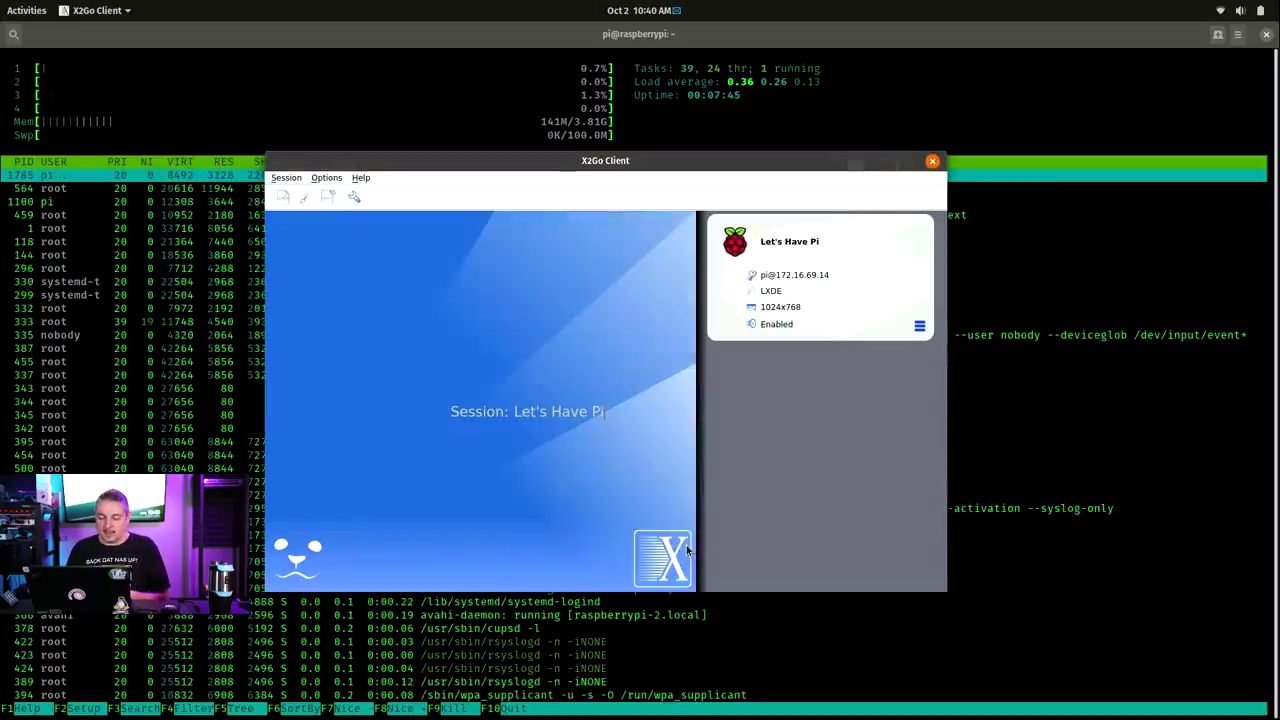
Set the Let's Have Pi session's display size to 1920x1048 for Display 1
left_click(806, 311)
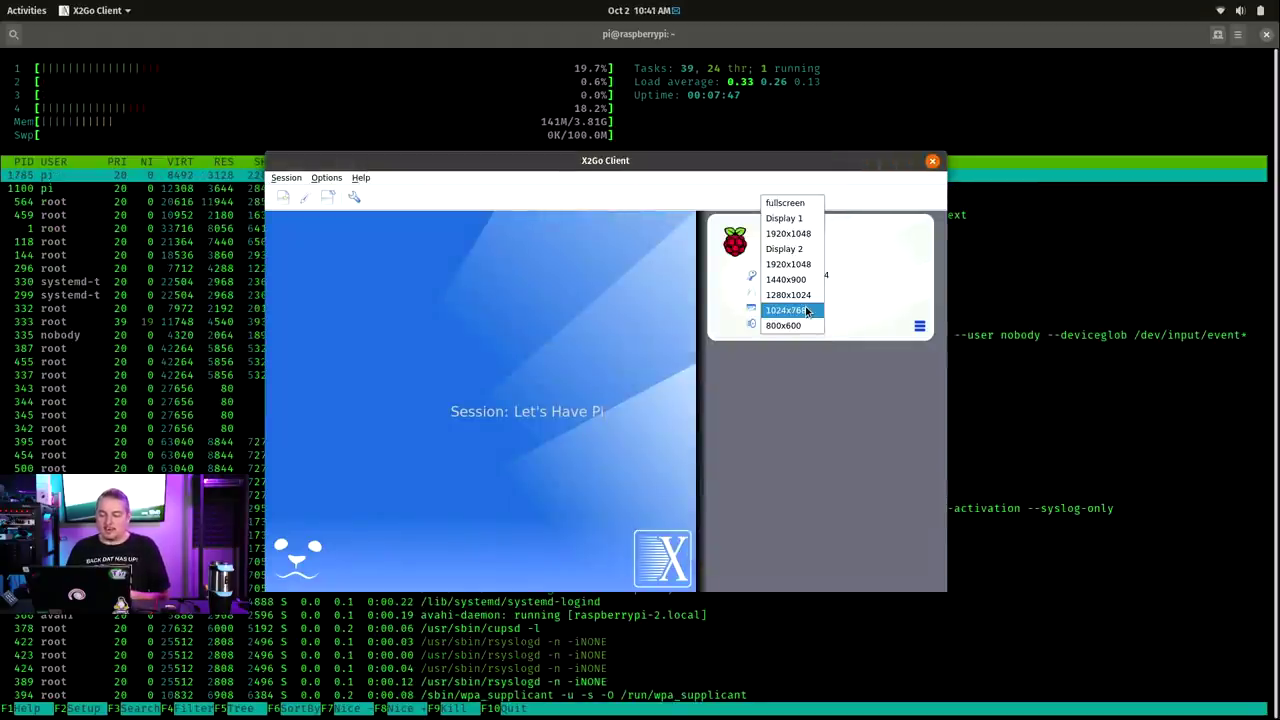
left_click(814, 236)
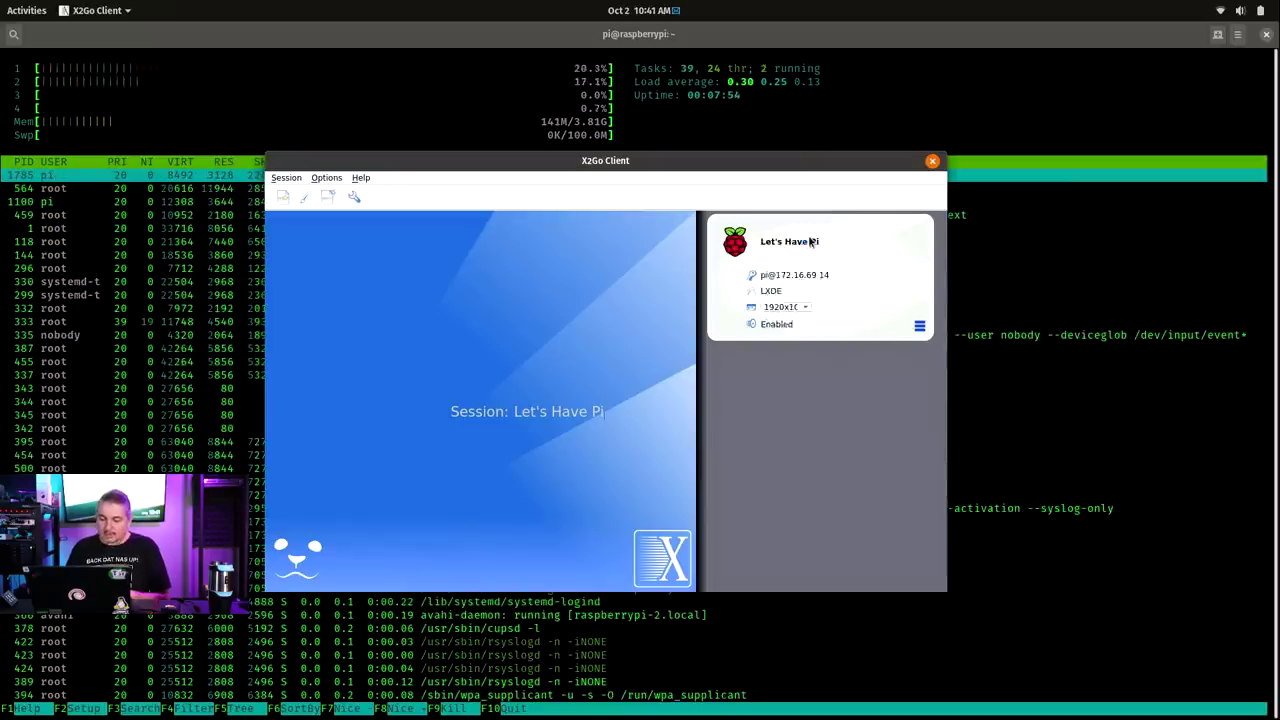
left_click(785, 307)
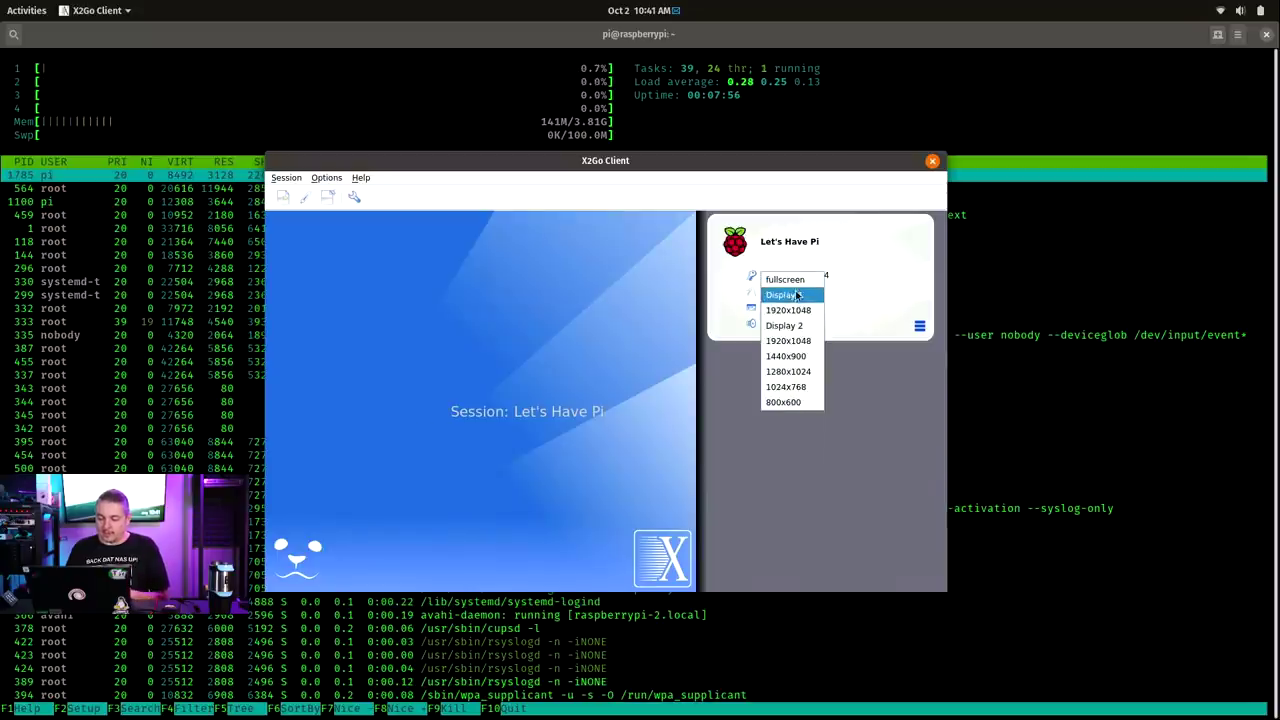
left_click(880, 405)
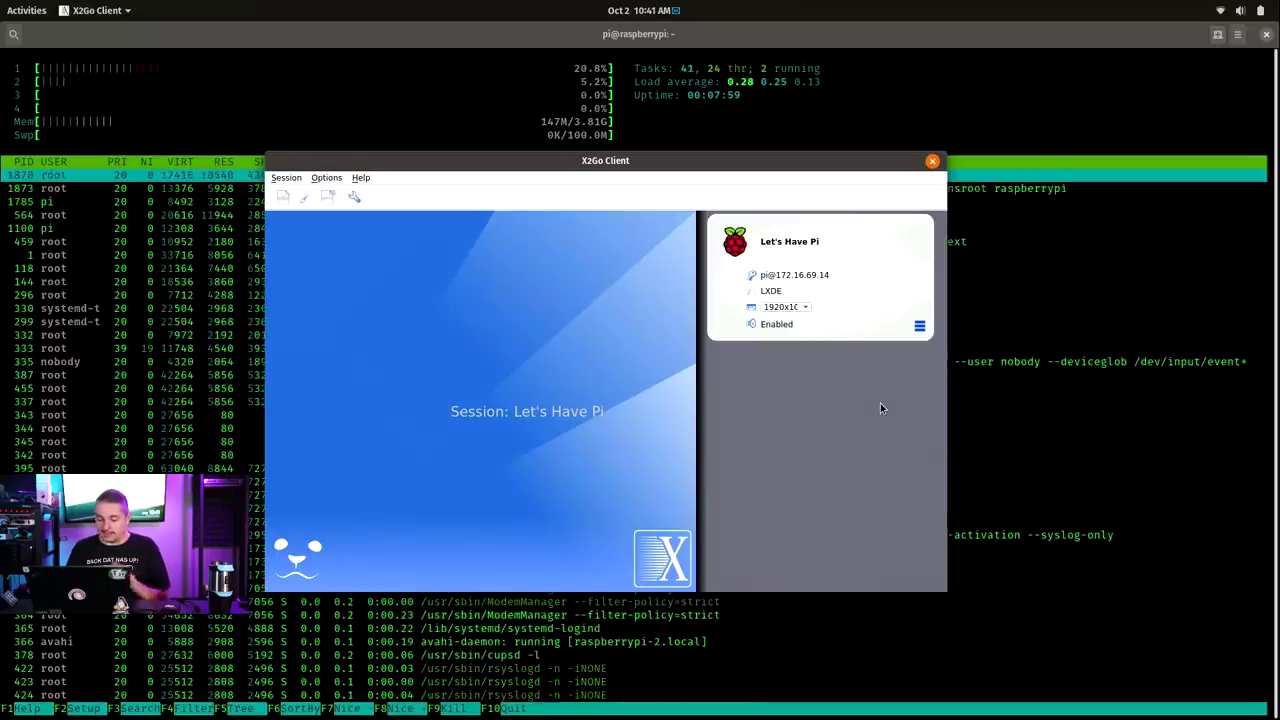
Set the Let's Have Pi session's display size to 1440x900 and start the session
left_click(798, 311)
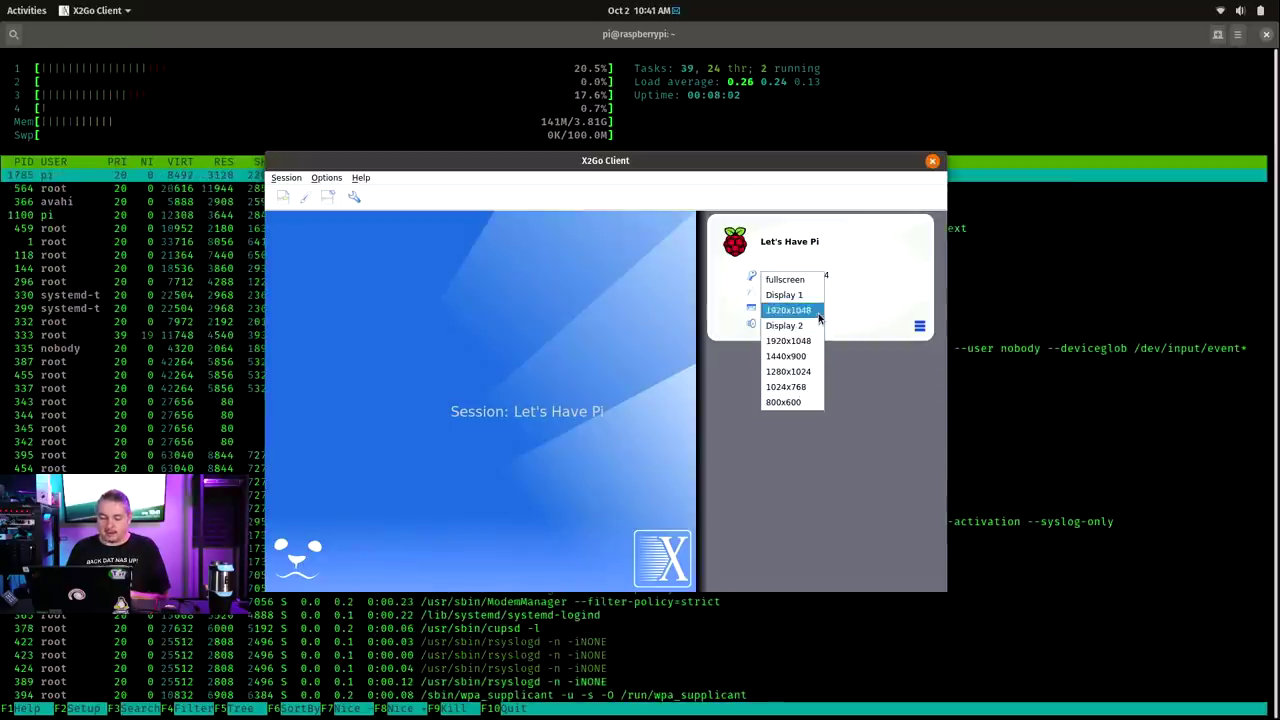
left_click(811, 357)
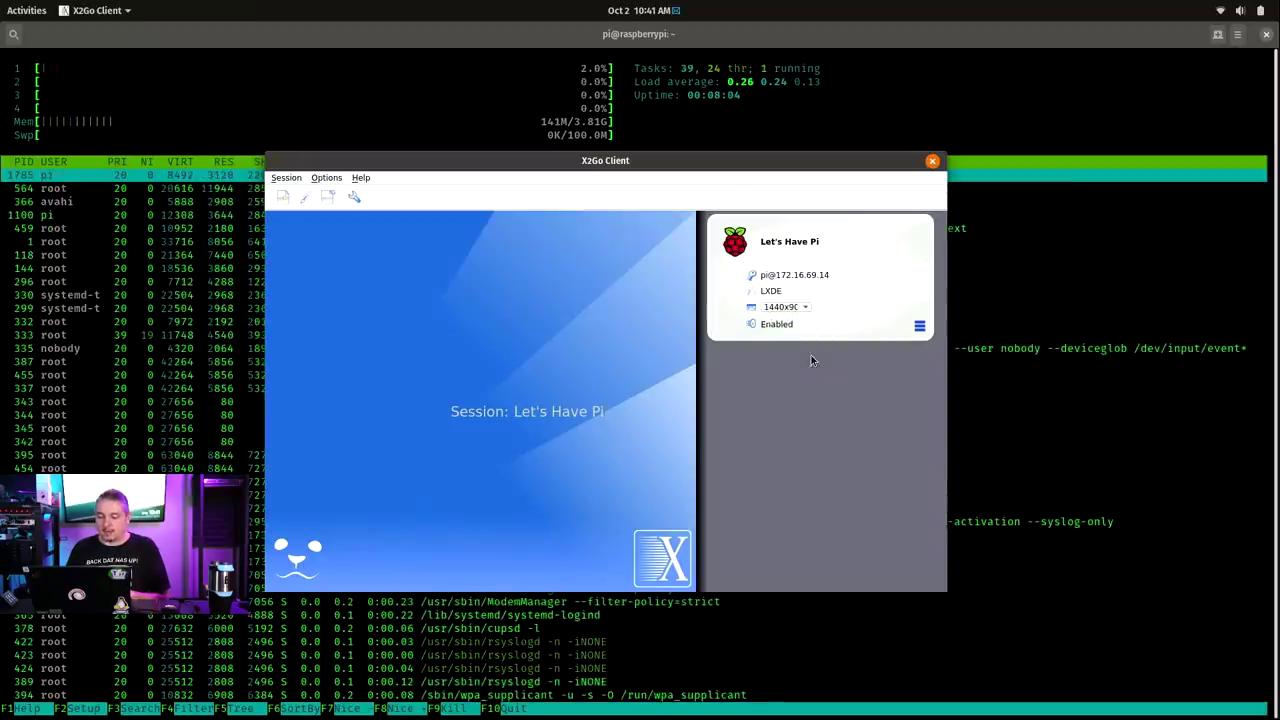
left_click(853, 230)
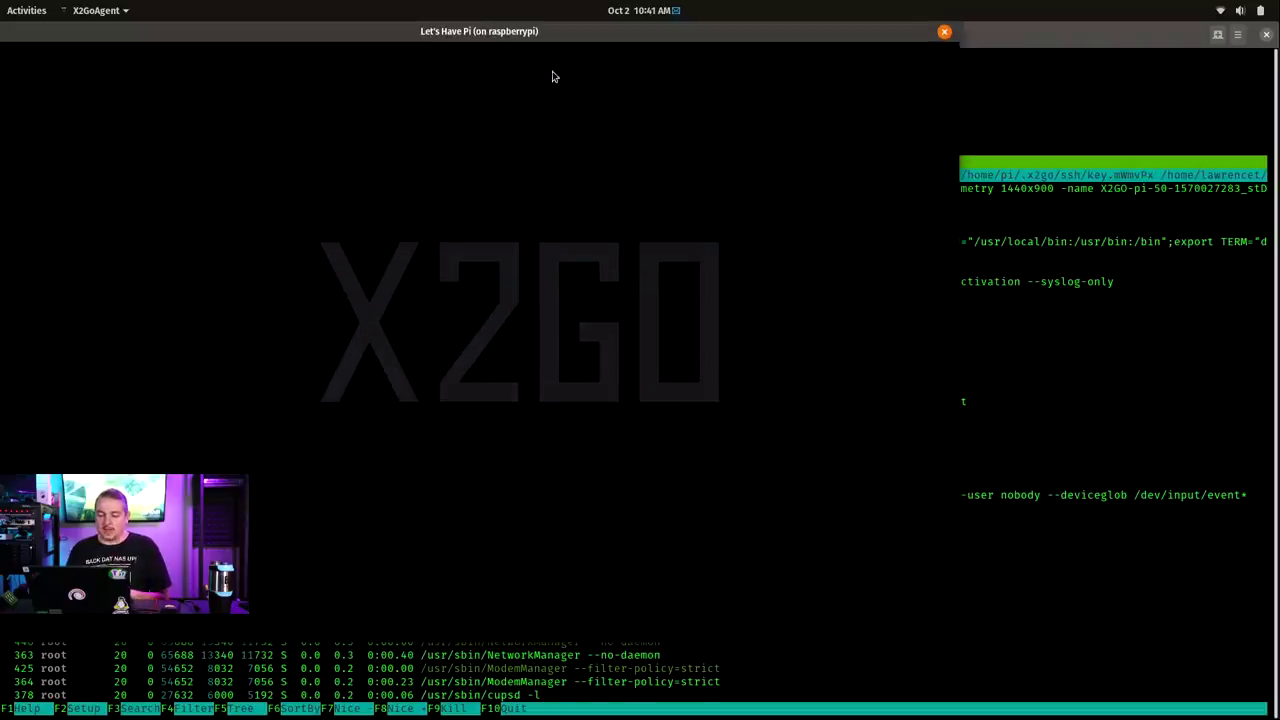
Launch Zenmap on the Pi's remote LXDE desktop as a non-root user, accept the notice, and close the program
left_click_drag(554, 35, 700, 155)
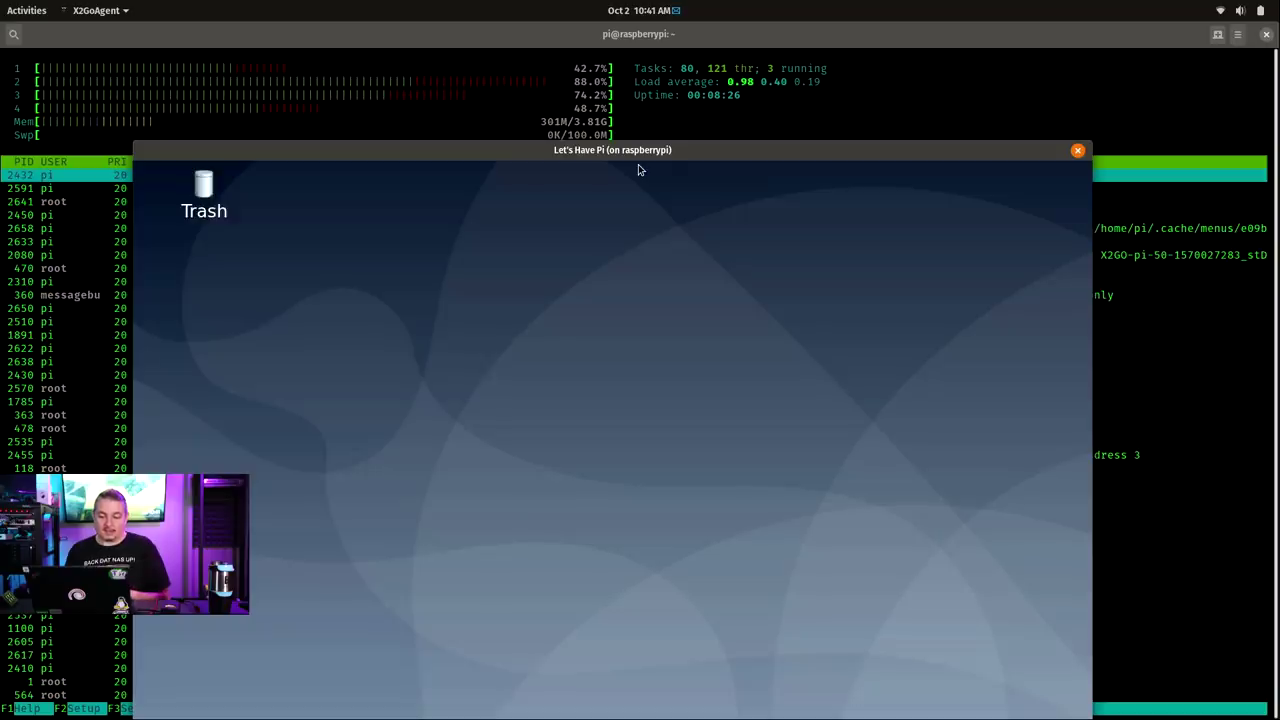
left_click_drag(772, 147, 756, 75)
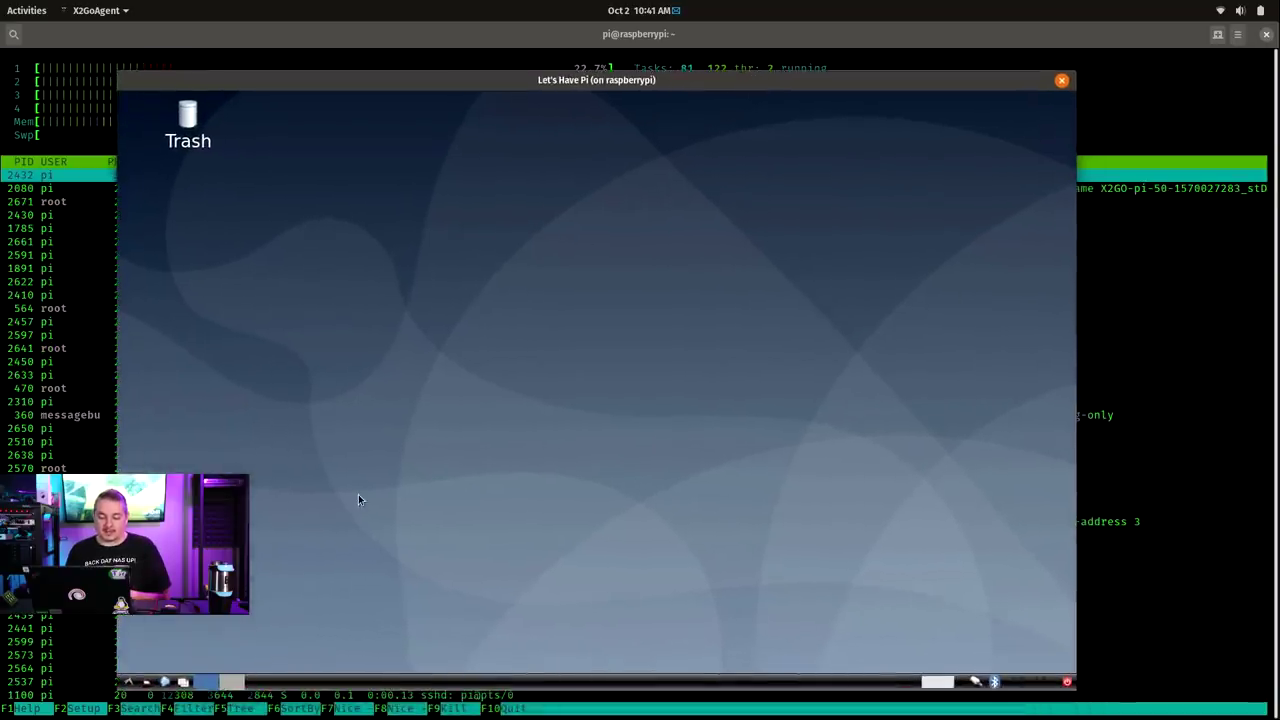
left_click(130, 681)
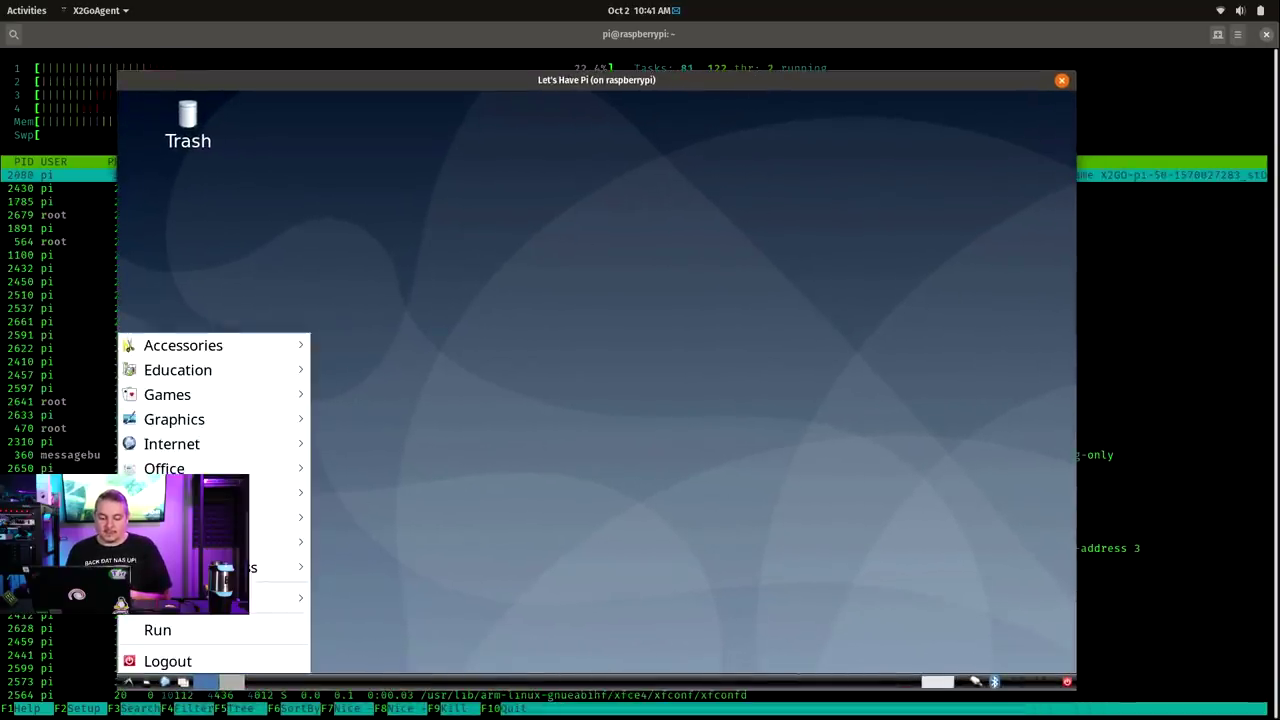
mouse_move(222, 446)
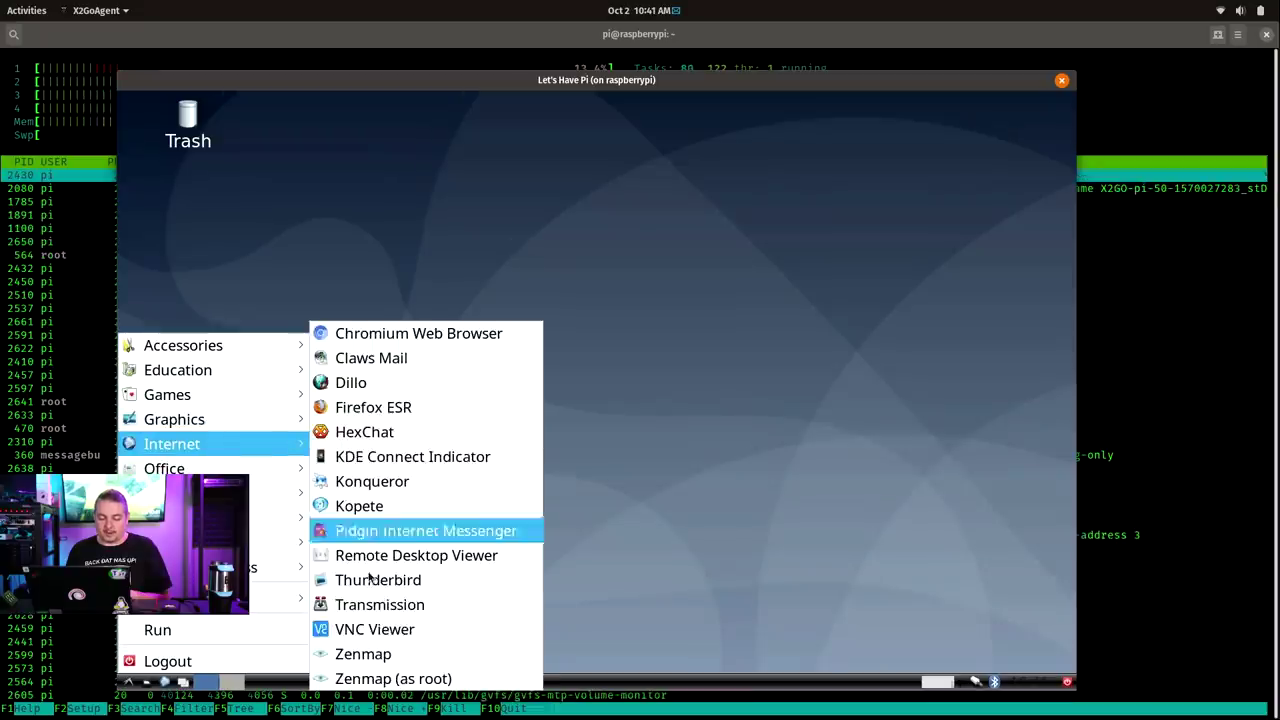
left_click(400, 656)
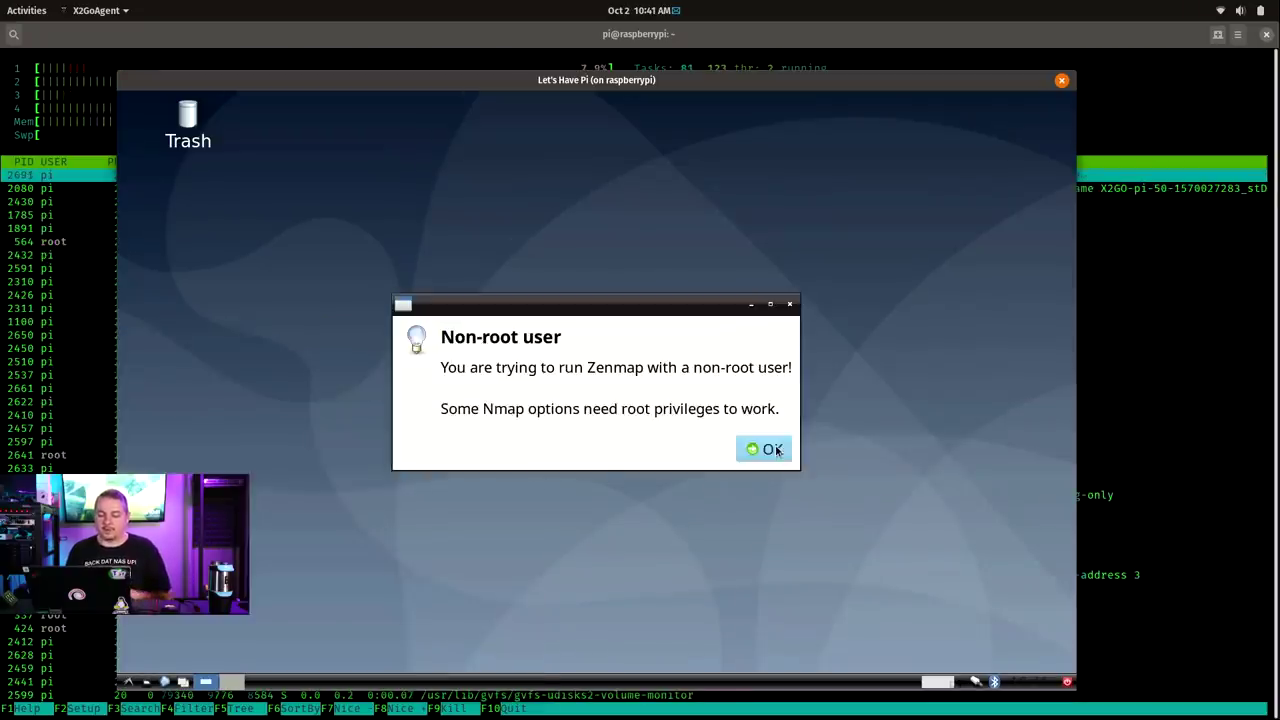
left_click(772, 449)
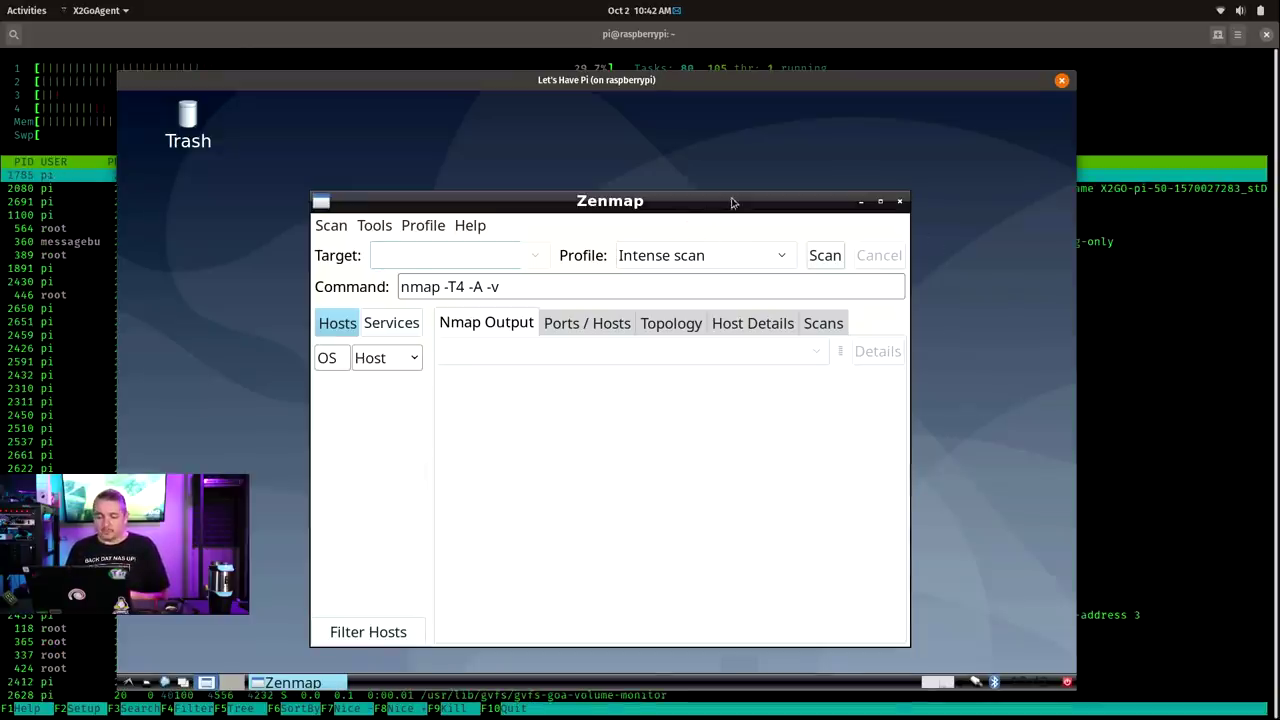
left_click_drag(732, 203, 716, 174)
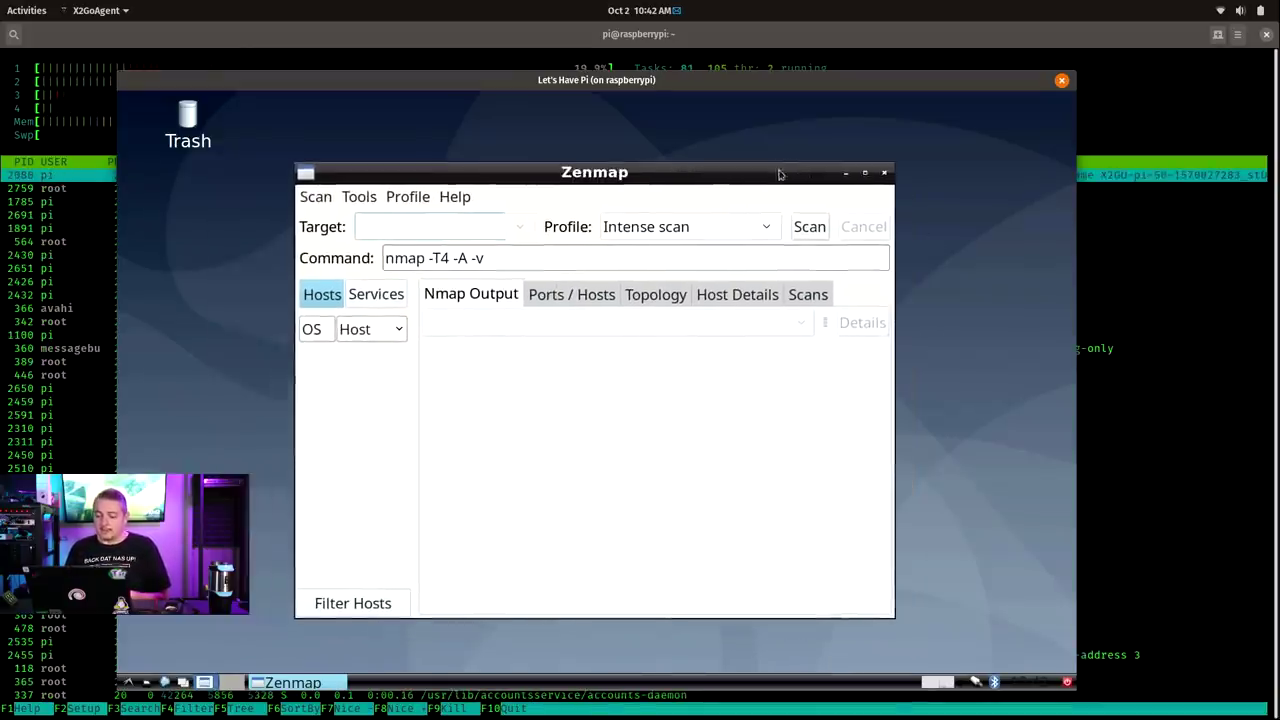
left_click(884, 173)
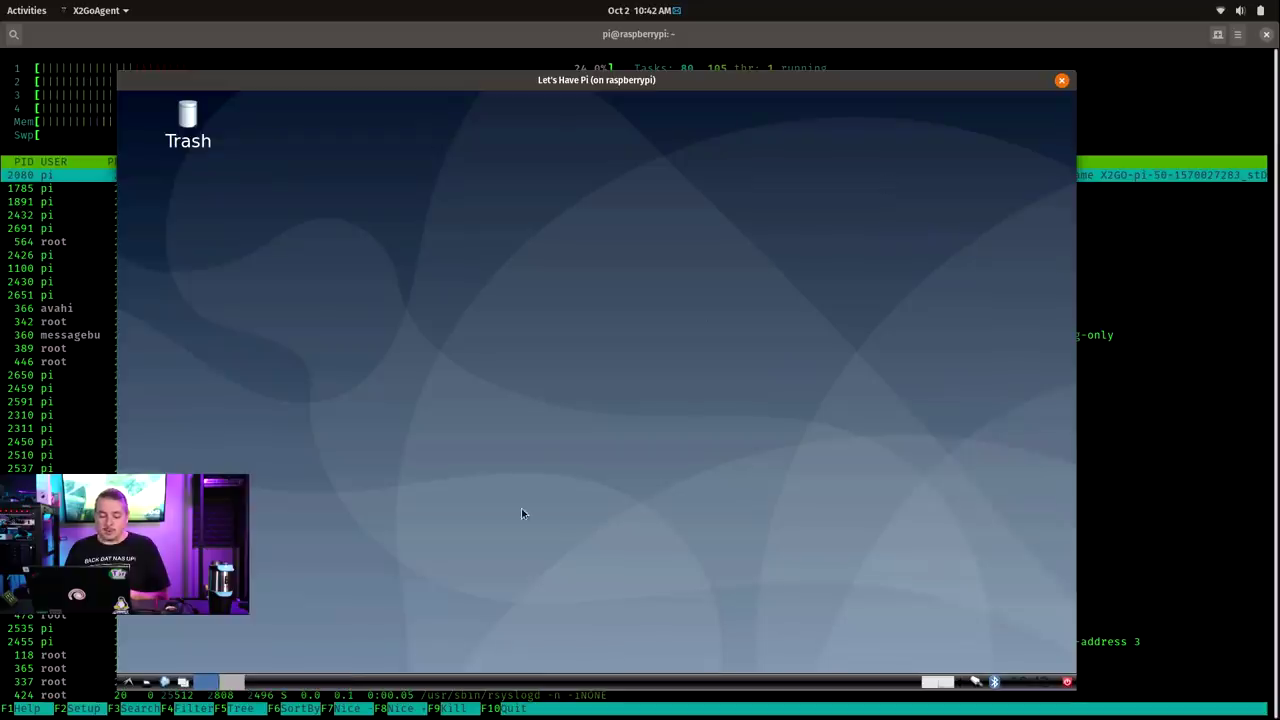
Launch Firefox ESR on the remote desktop and open the Lawrence Systems website from Top Sites, keeping the htop CPU meters uncovered
left_click(128, 681)
mouse_move(226, 451)
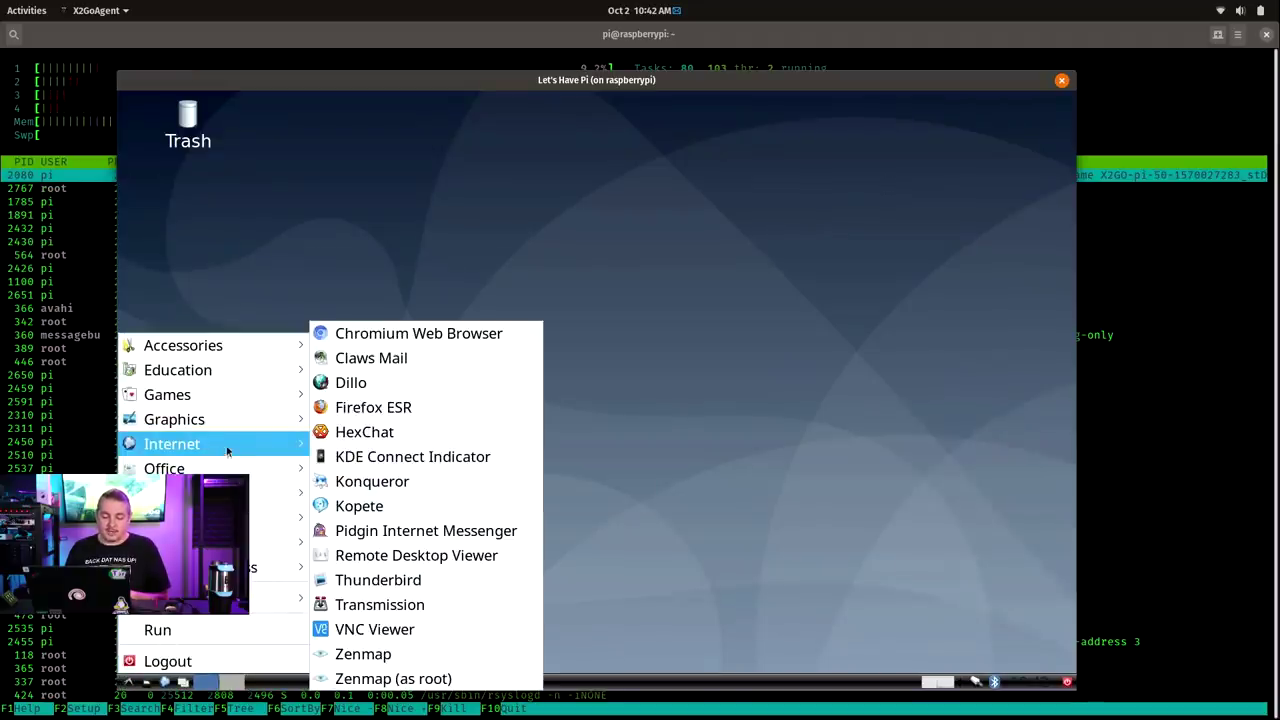
left_click(435, 405)
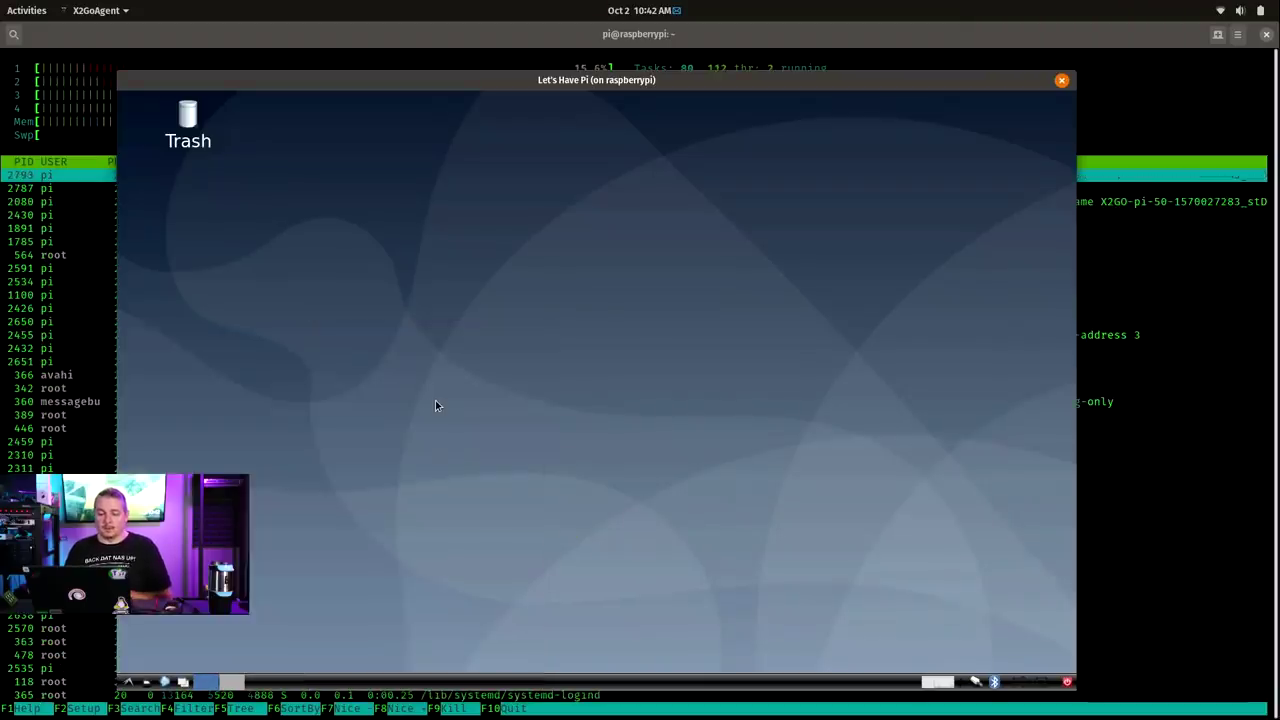
left_click_drag(706, 84, 755, 143)
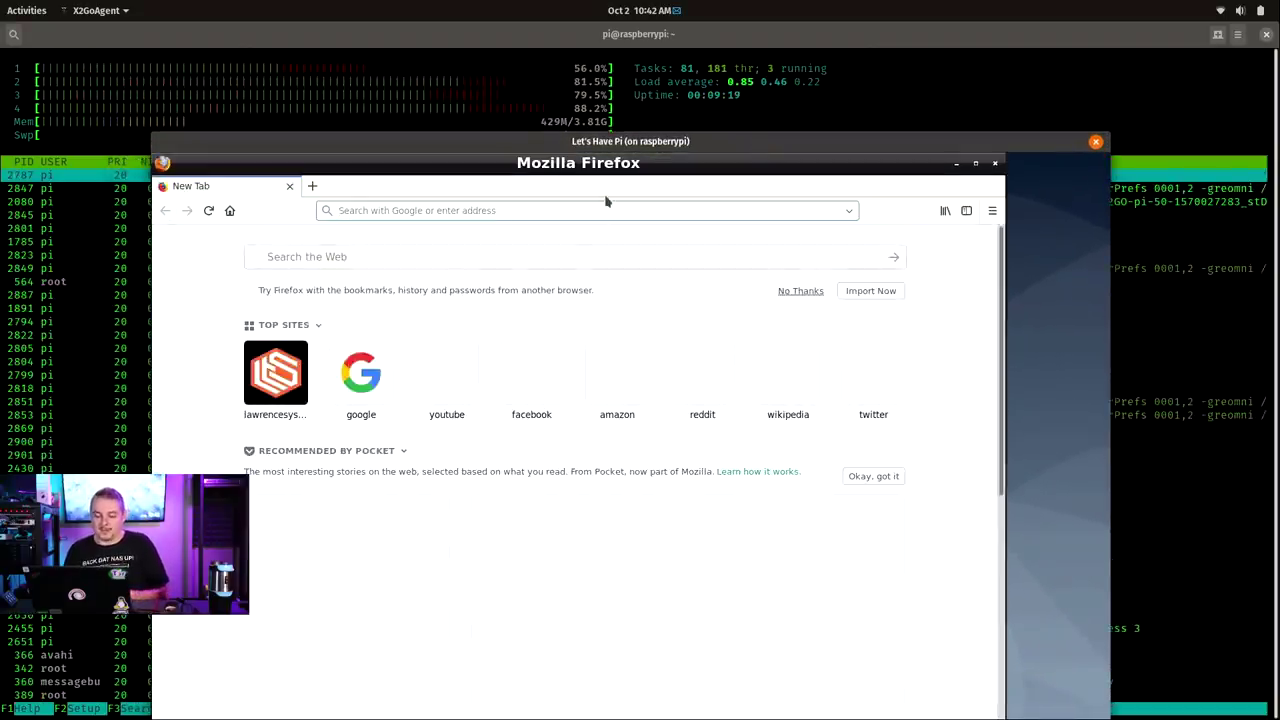
left_click(277, 378)
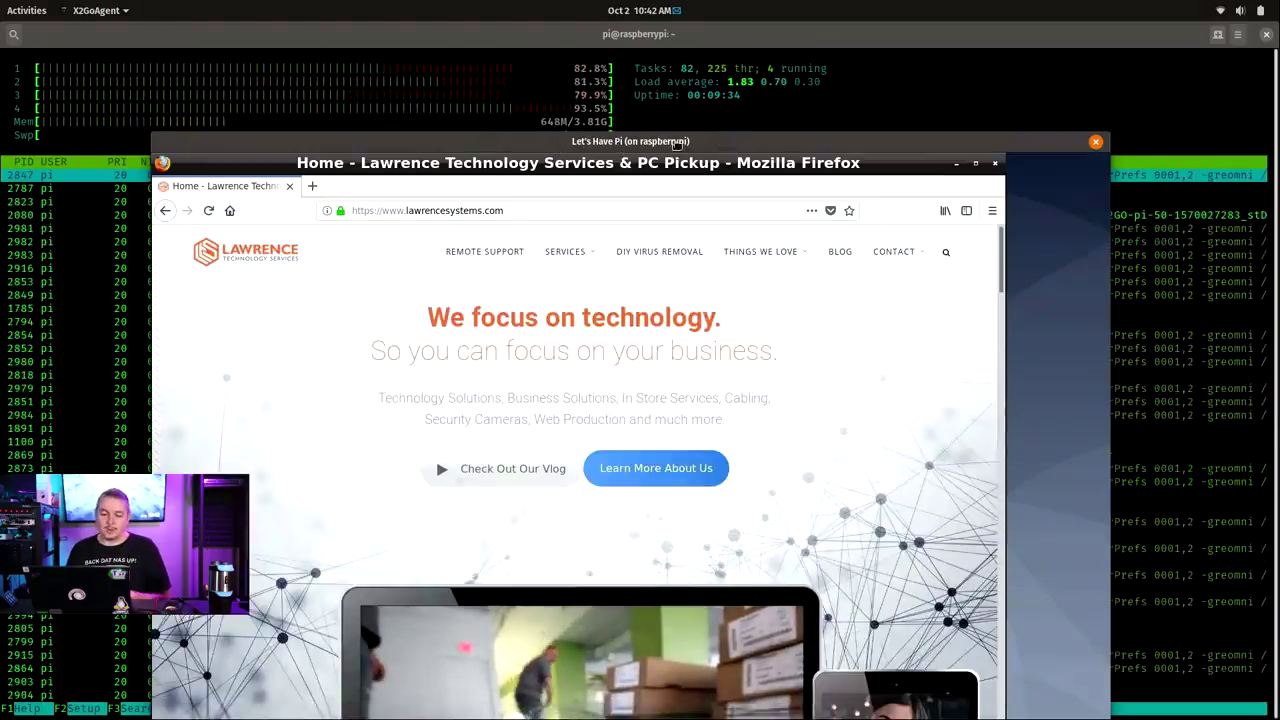
Browse the Lawrence Systems home page down to the What do we do? section and close Firefox
left_click_drag(677, 143, 675, 56)
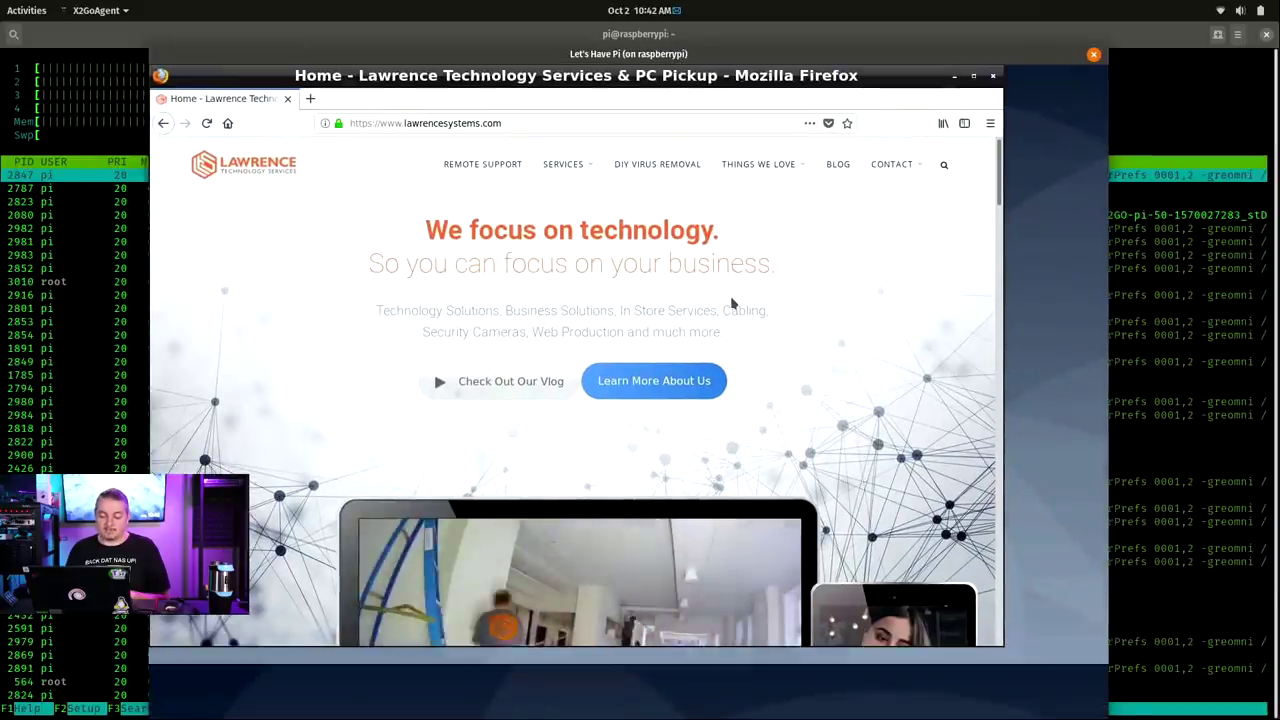
scroll(731, 300, "down", 5)
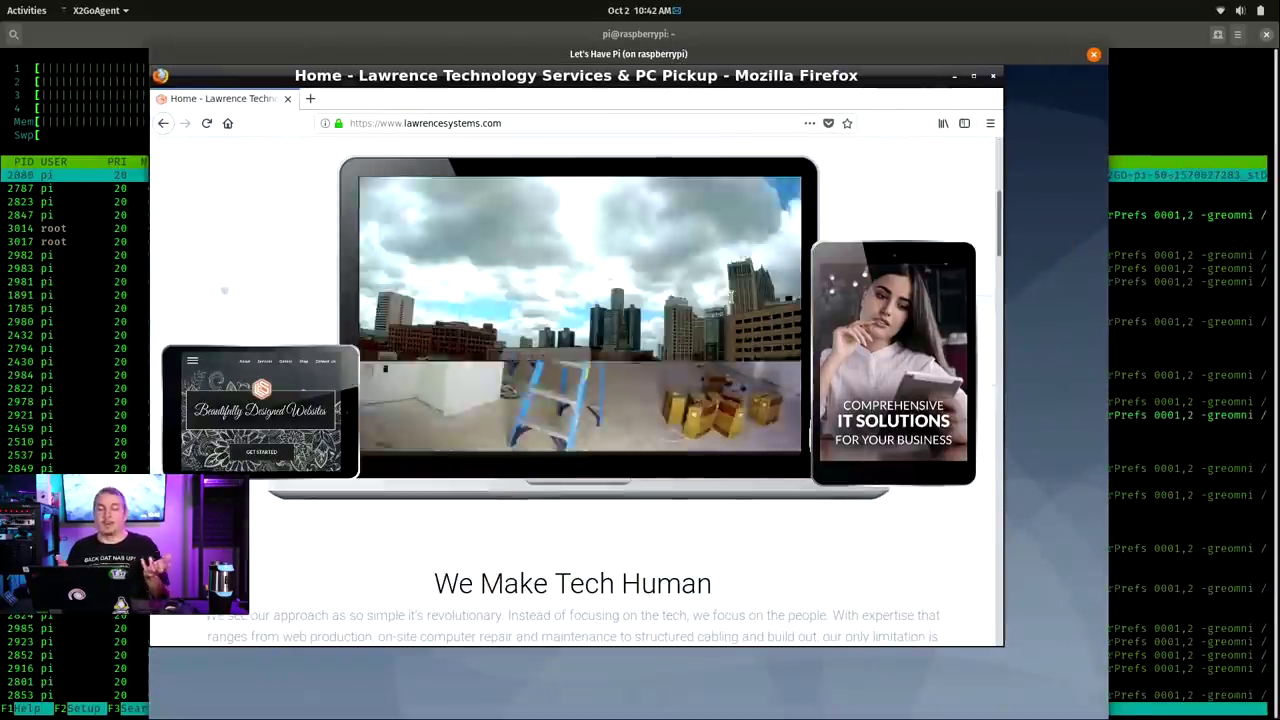
scroll(731, 300, "down", 1)
scroll(731, 303, "down", 3)
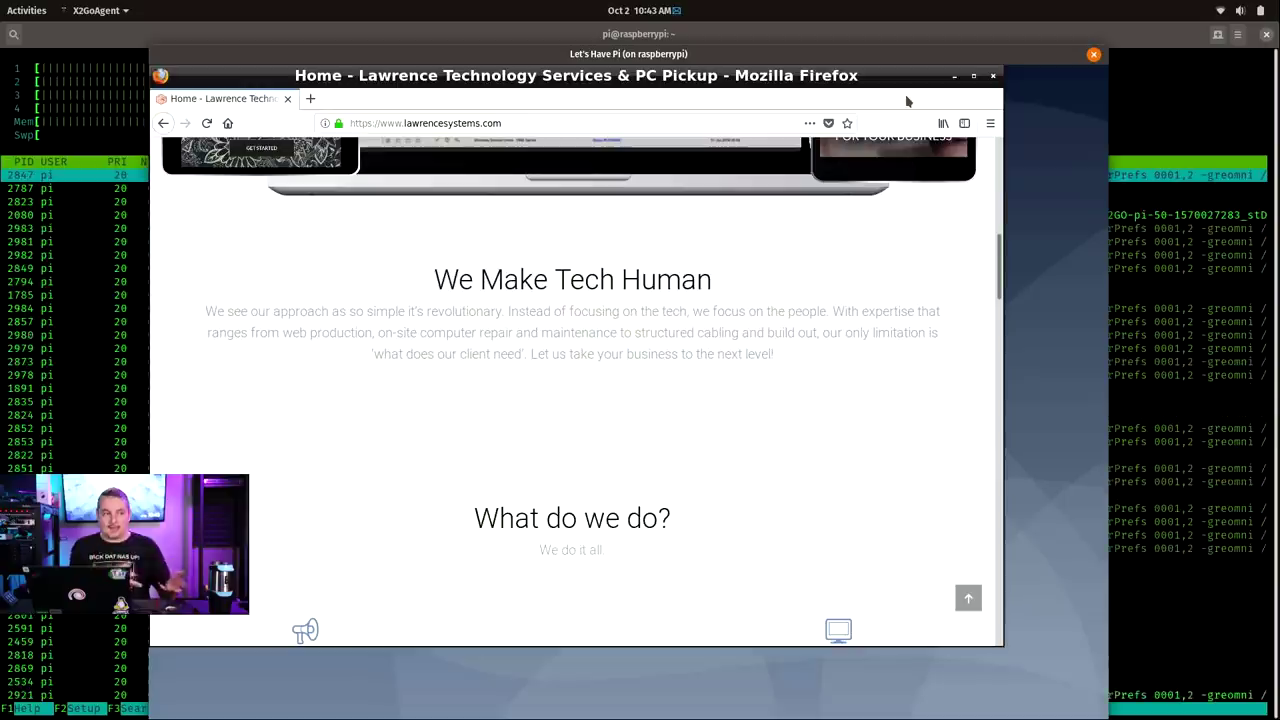
left_click(996, 77)
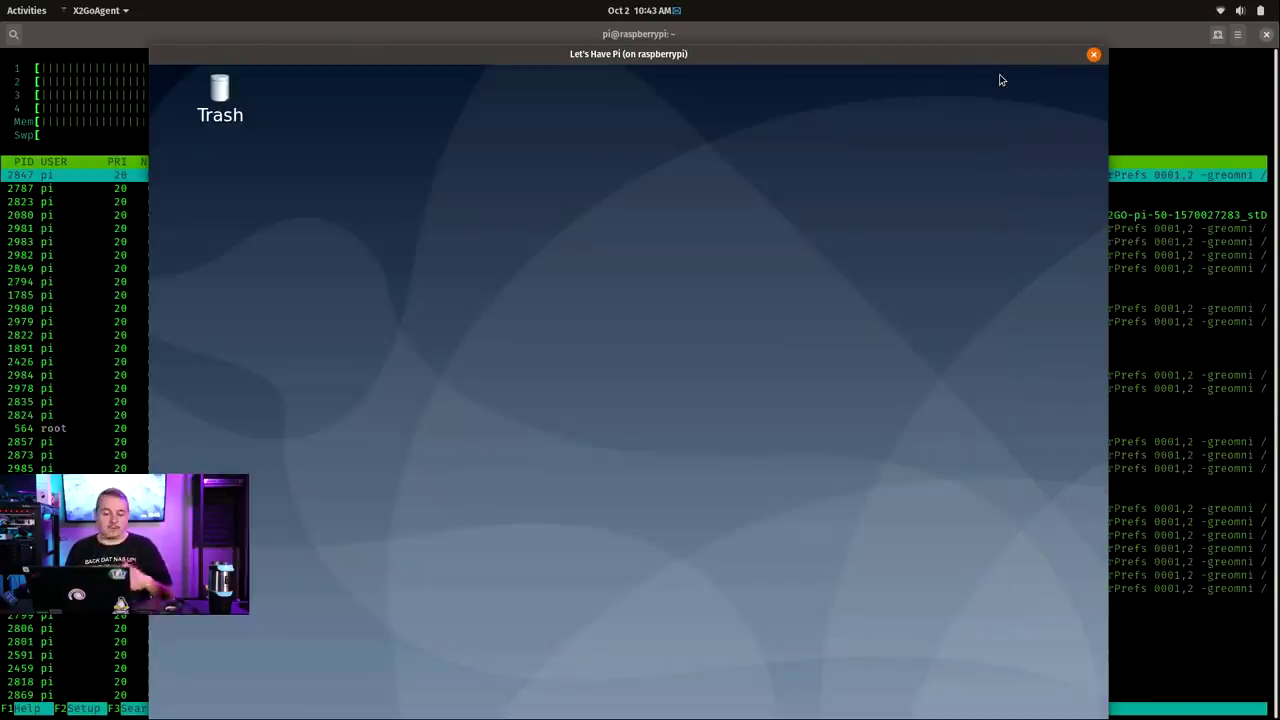
Maximize the Let's Have Pi remote desktop window and log out of its LXDE session
left_click_drag(877, 54, 893, 94)
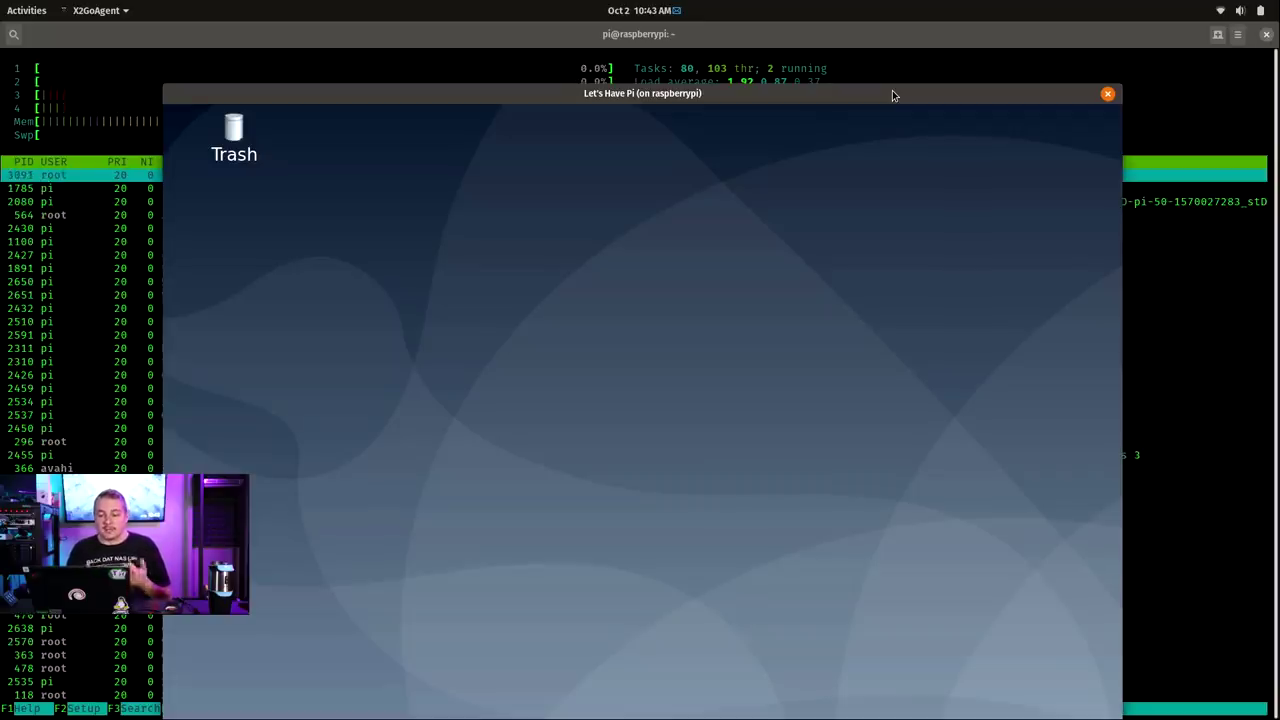
left_click_drag(874, 100, 841, 61)
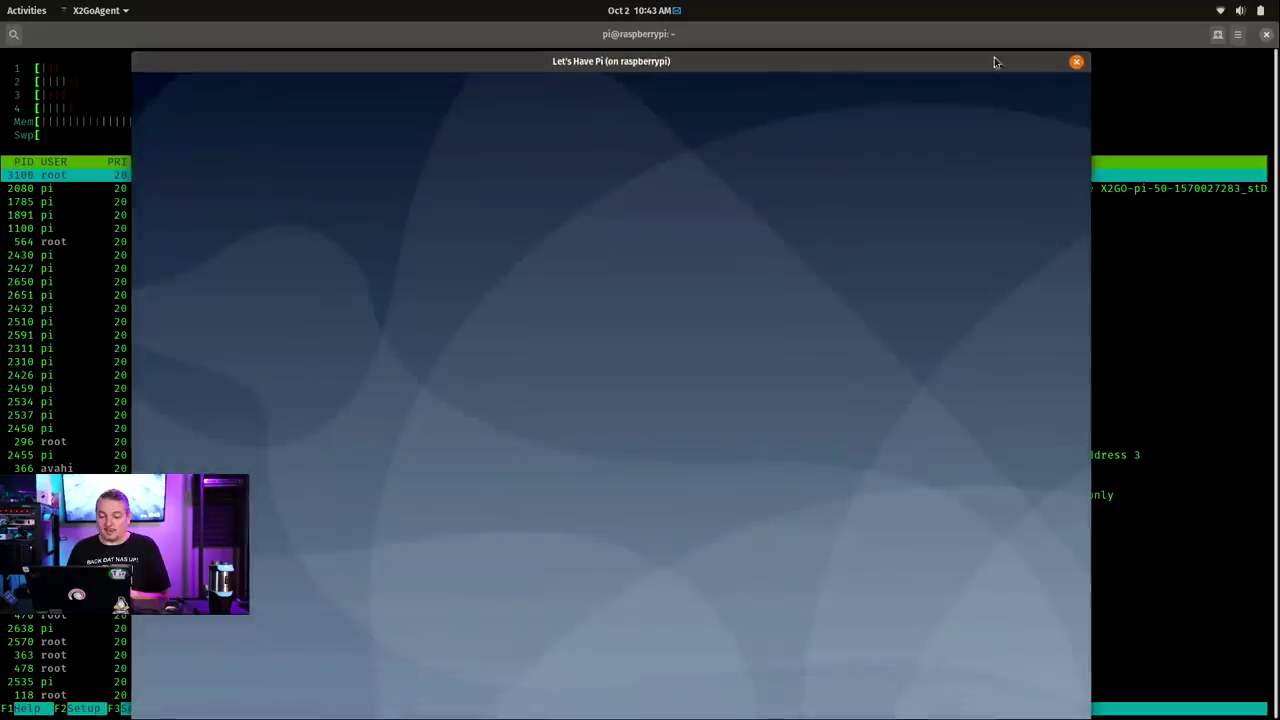
double_click(480, 72)
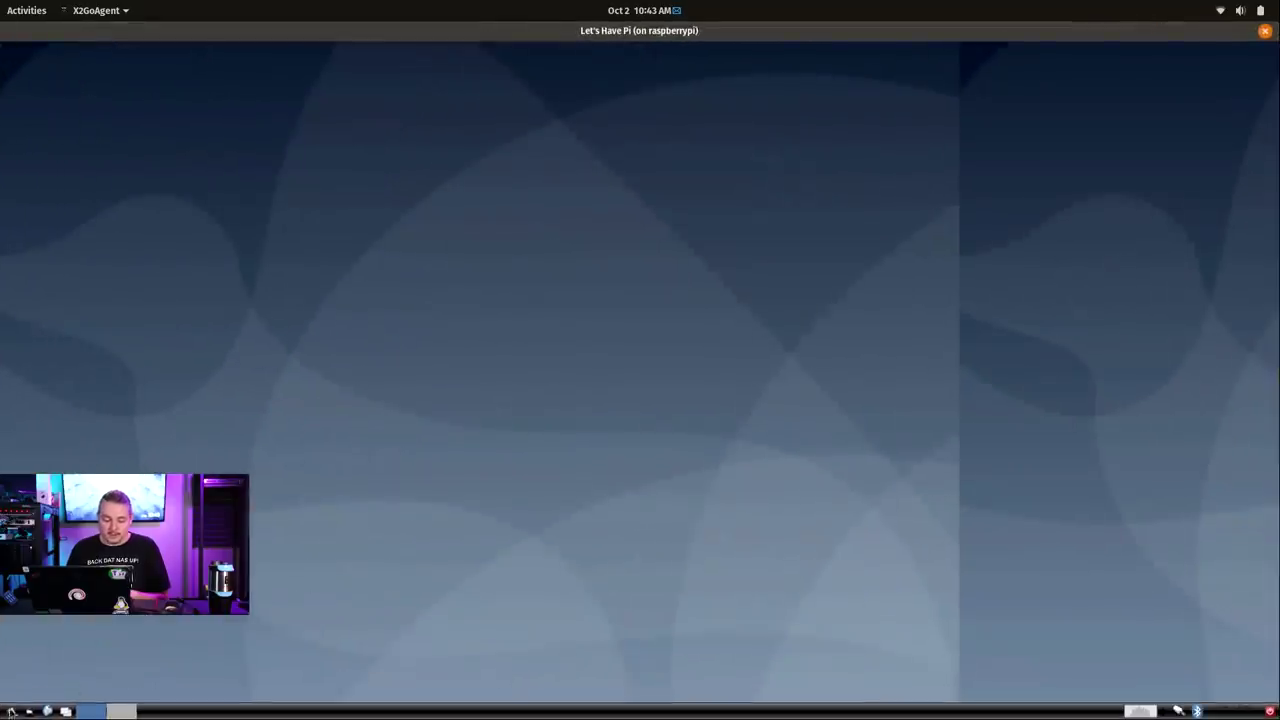
left_click(10, 710)
left_click(51, 688)
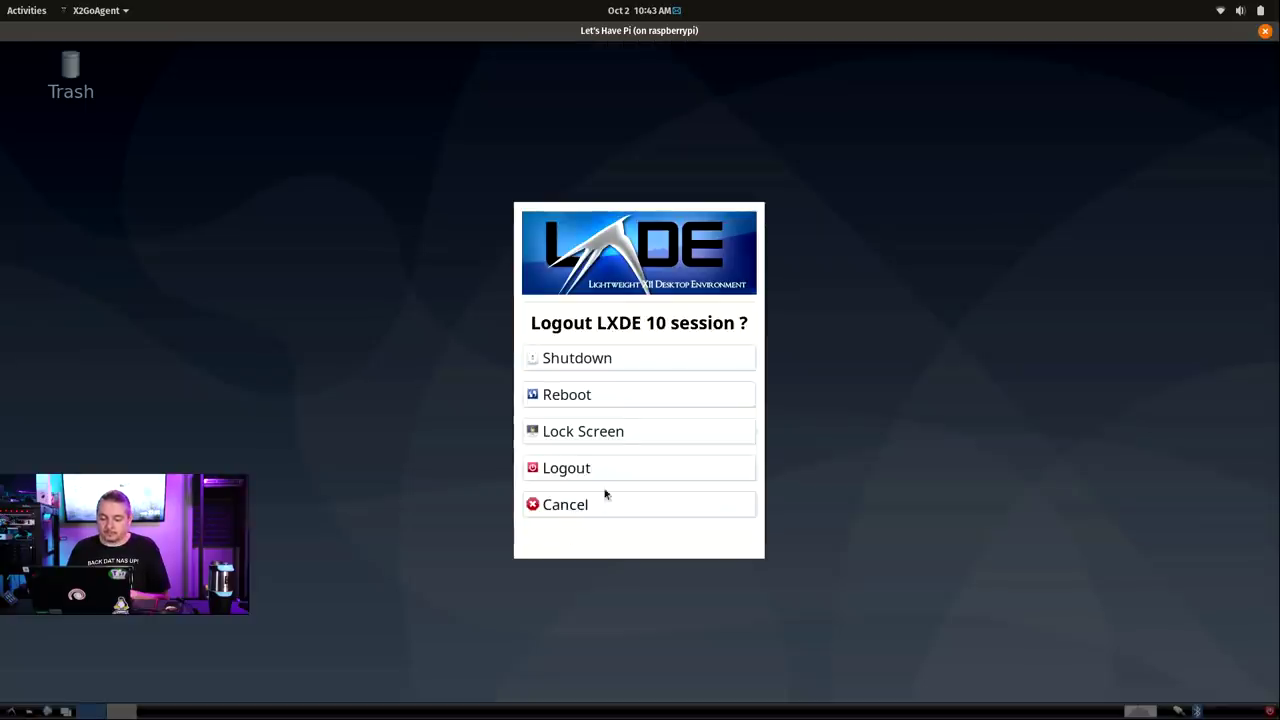
left_click(611, 470)
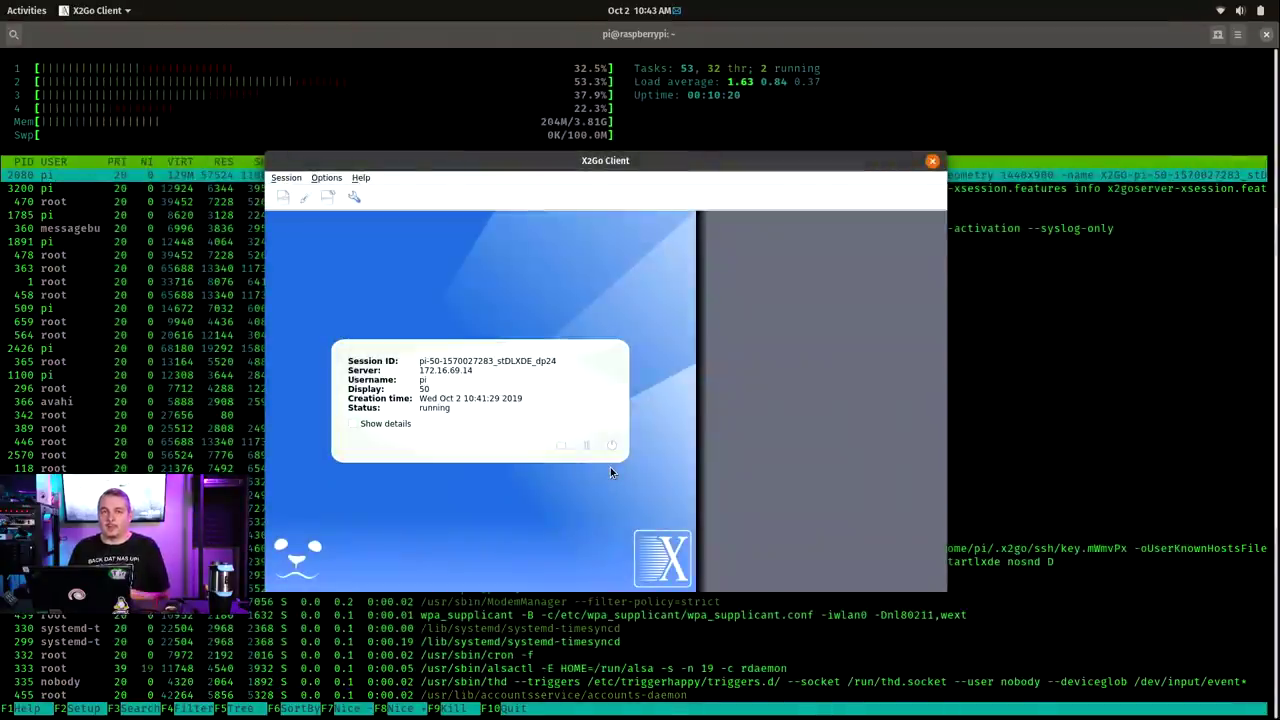
Change the Let's Have Pi session type to MATE in X2Go Client and start the session
left_click(589, 361)
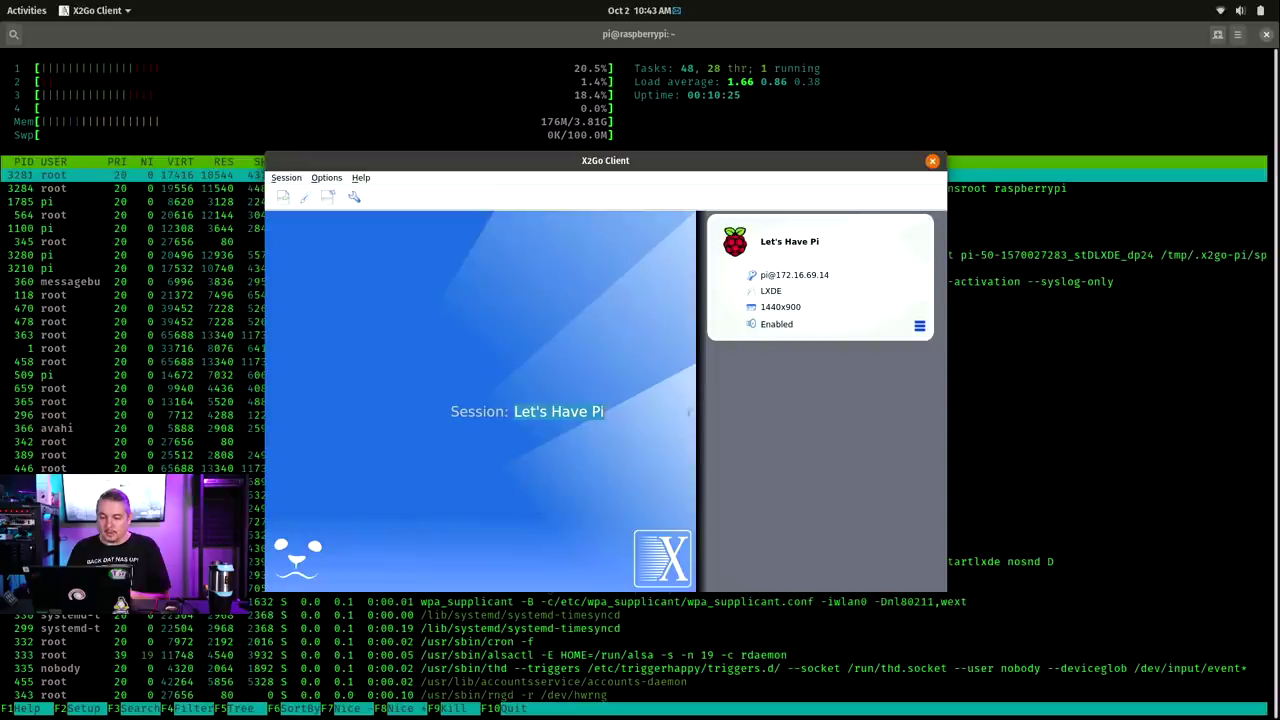
left_click(790, 292)
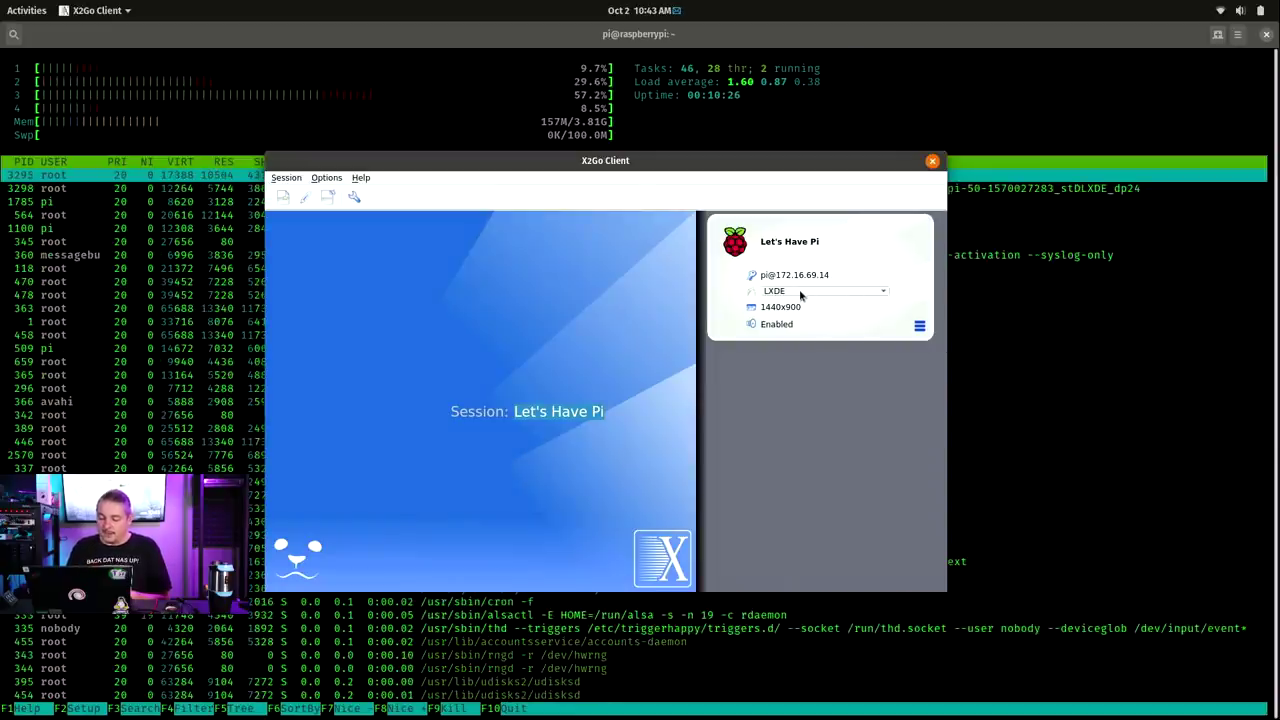
left_click(805, 296)
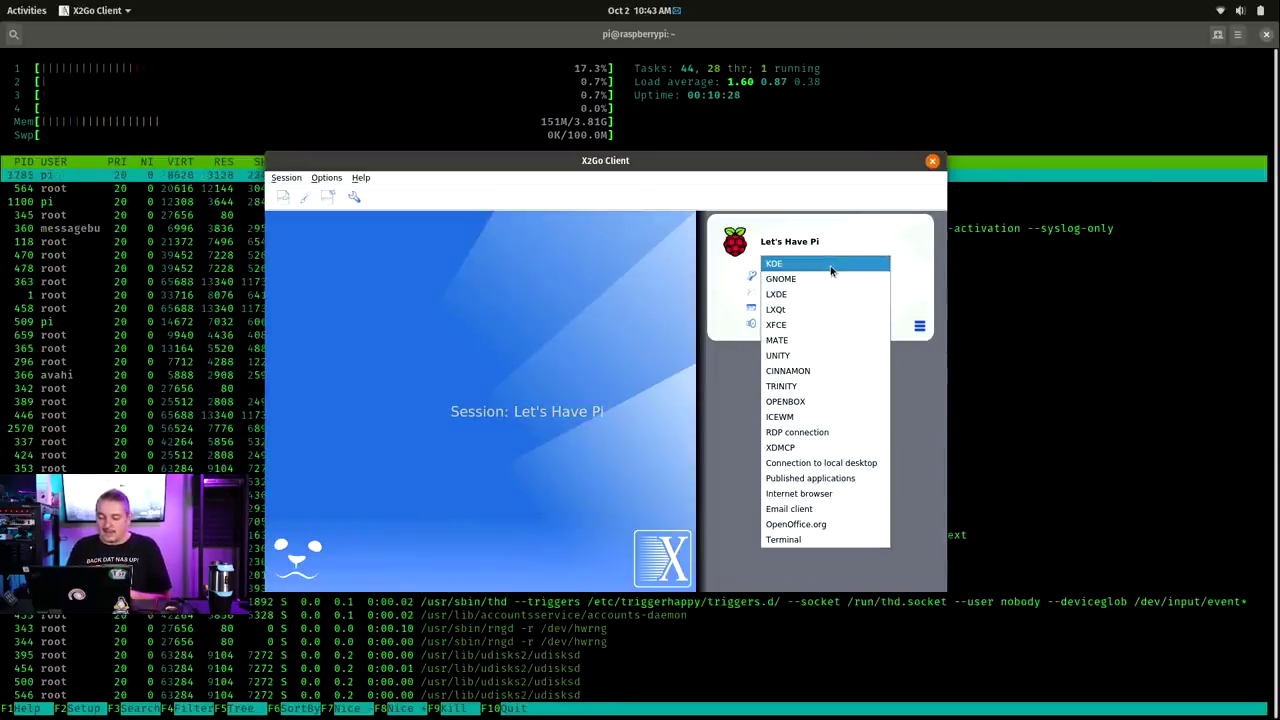
left_click(820, 341)
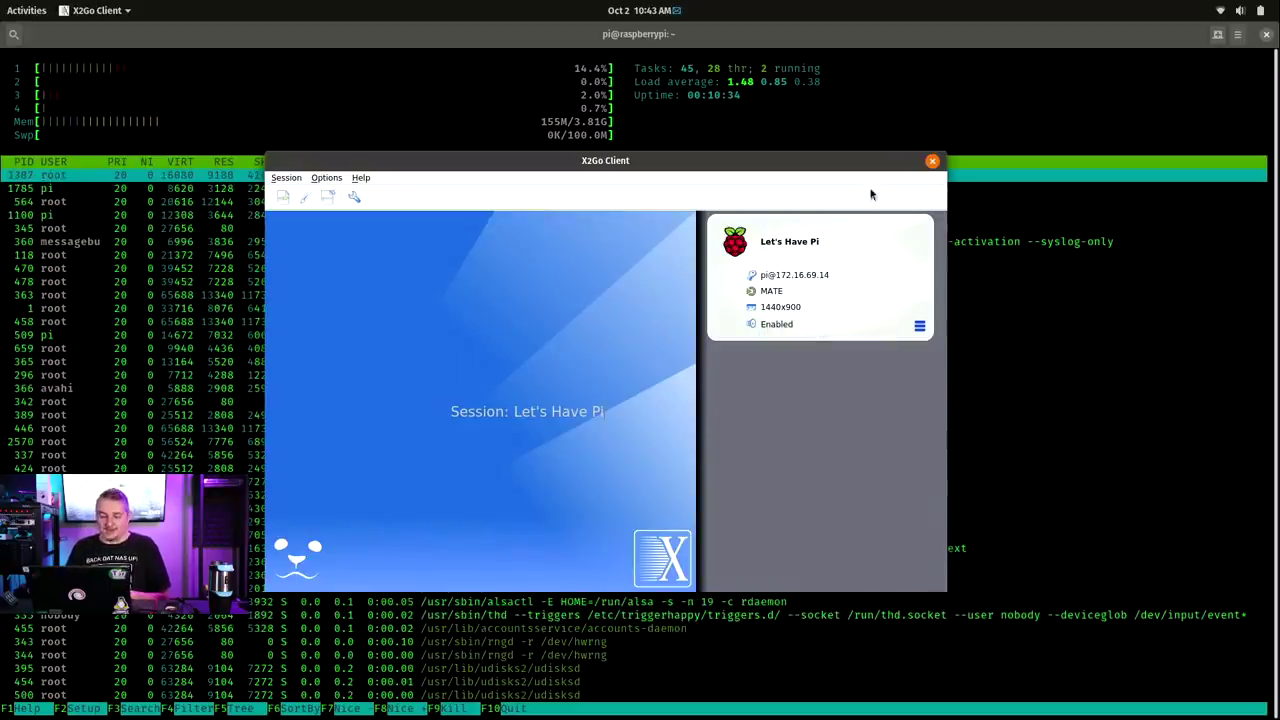
left_click_drag(854, 160, 795, 160)
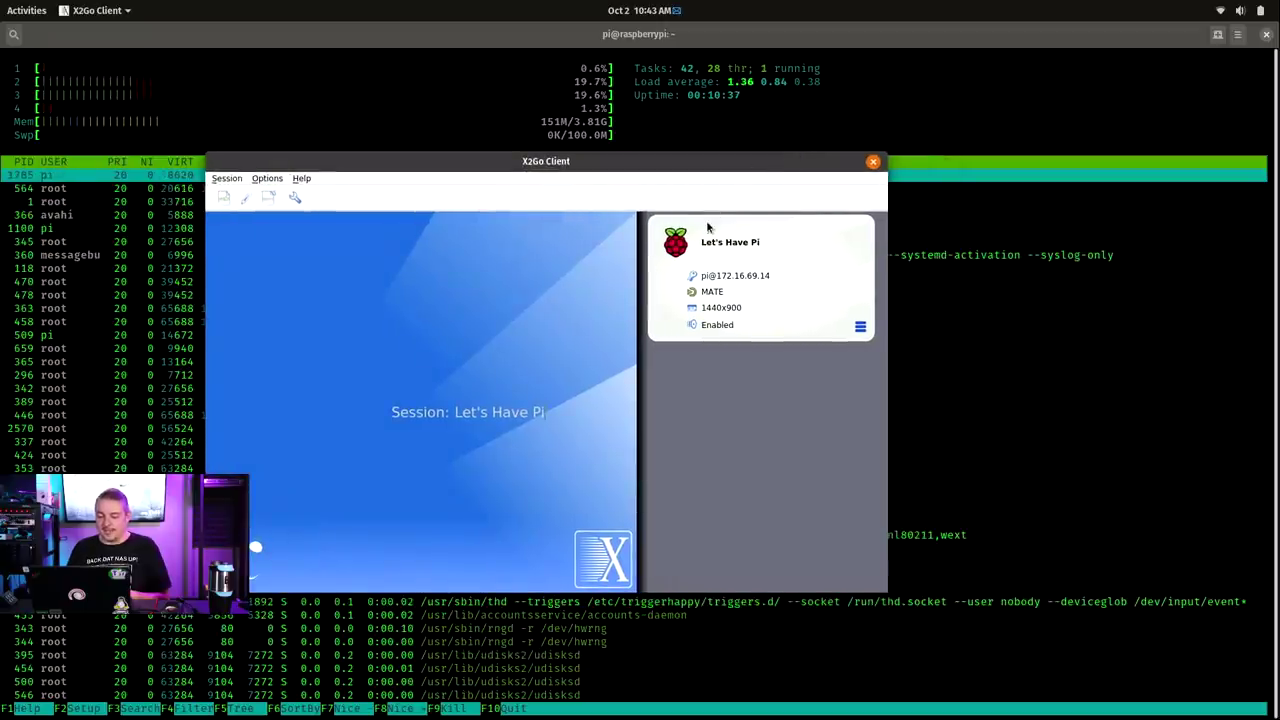
left_click(716, 291)
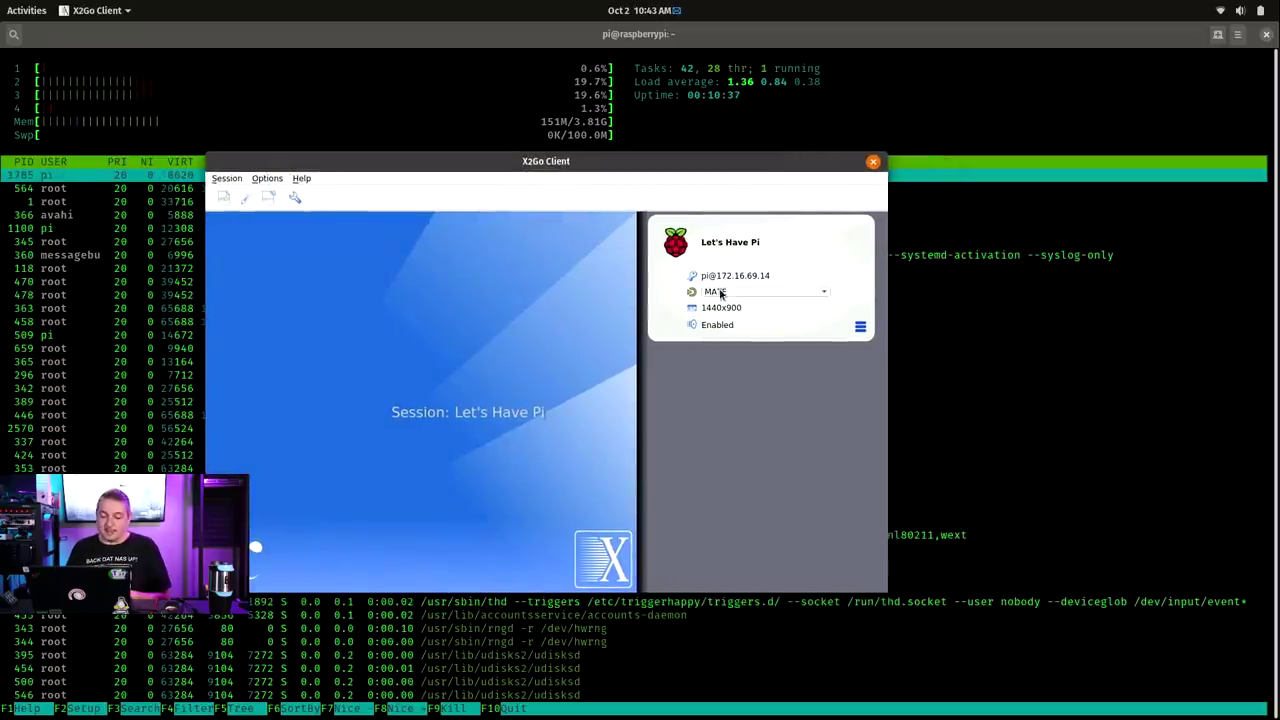
left_click(765, 240)
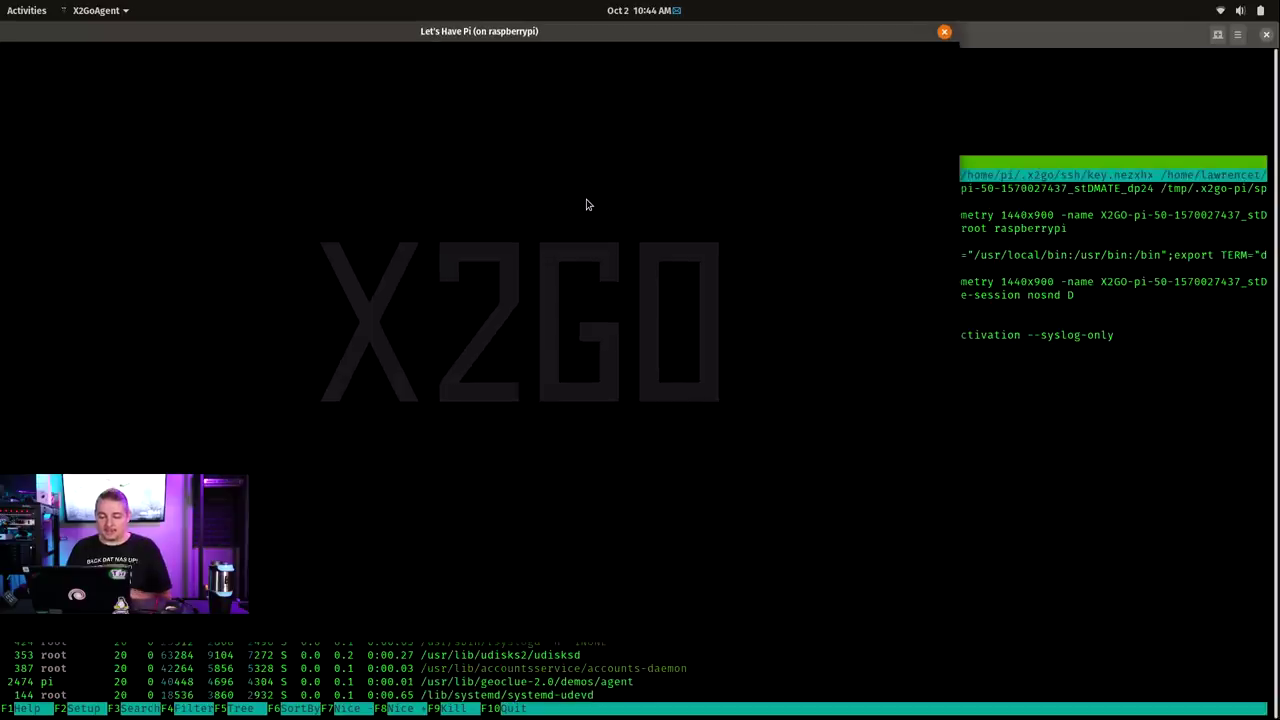
Reposition the remote MATE desktop window and check its Bluetooth, network and volume applets
left_click_drag(600, 40, 855, 148)
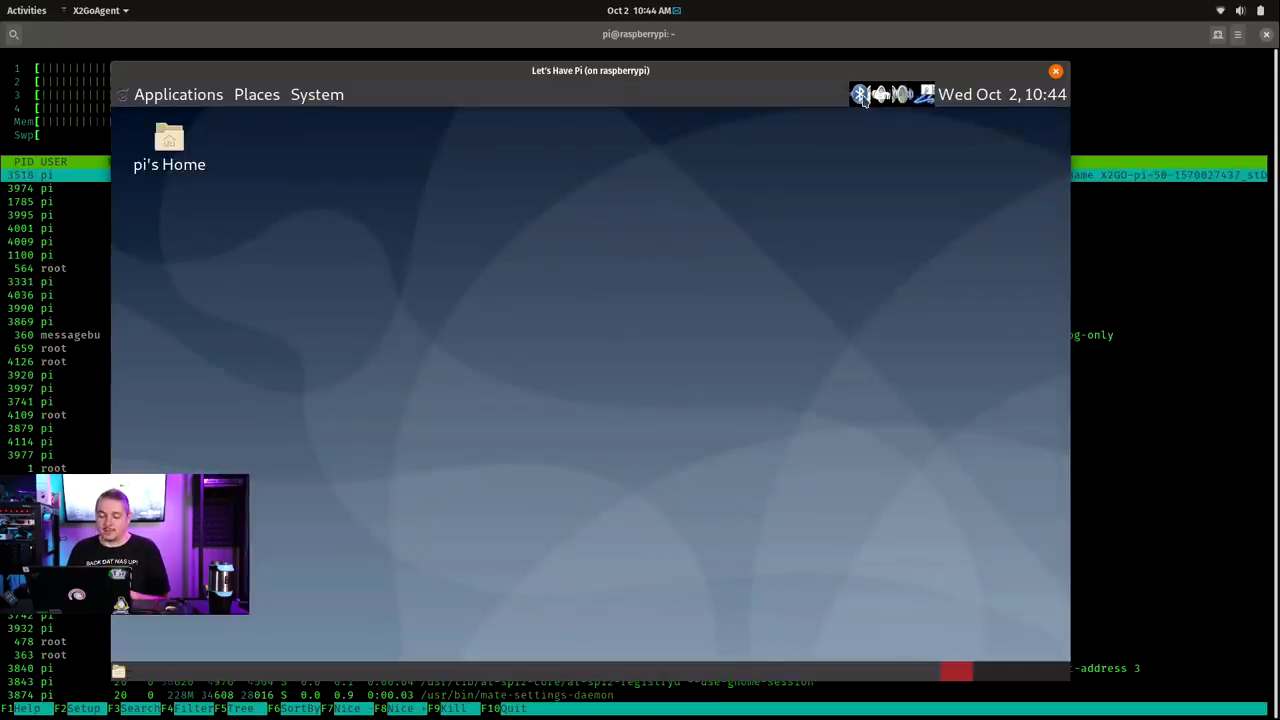
left_click(860, 96)
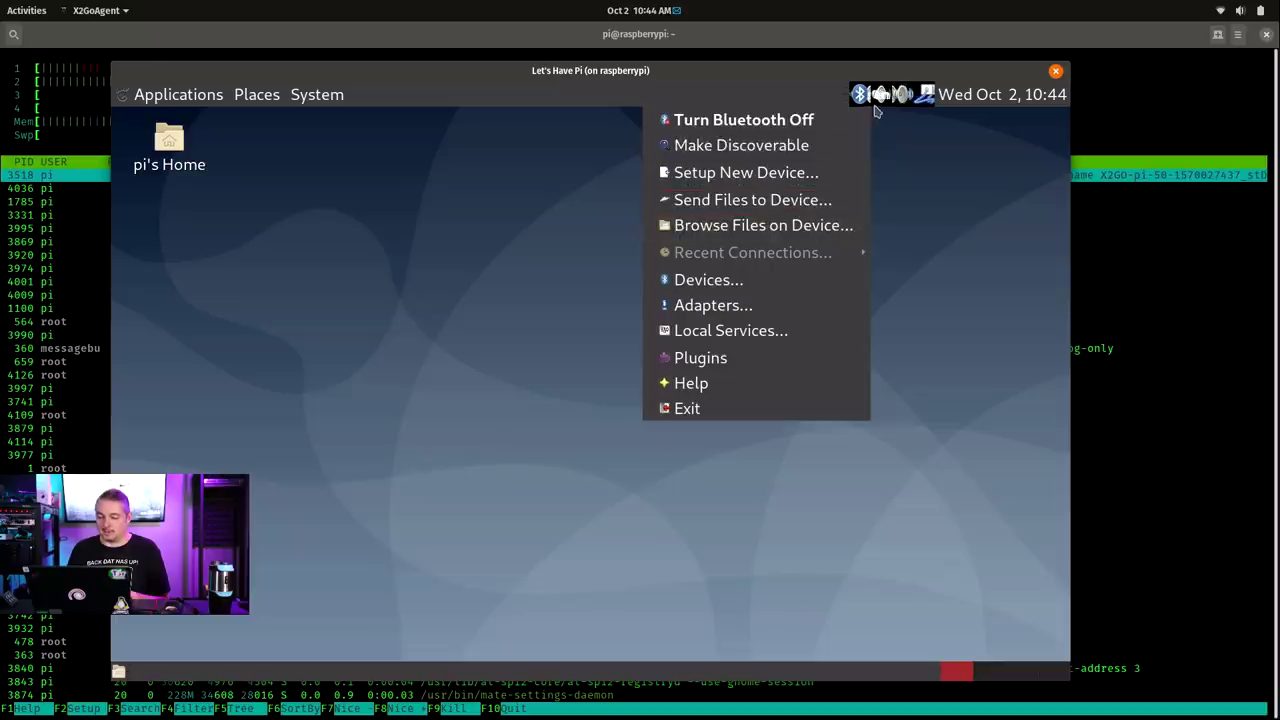
left_click(910, 102)
left_click(926, 97)
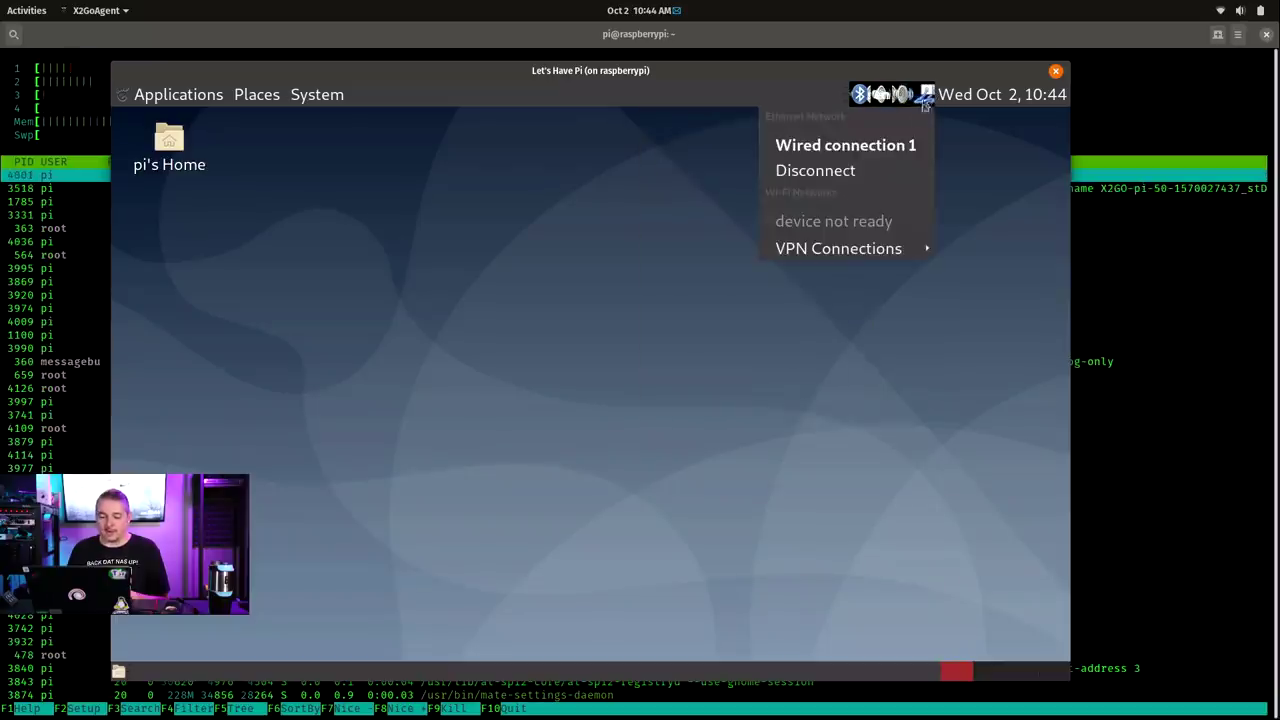
left_click(892, 100)
left_click(895, 100)
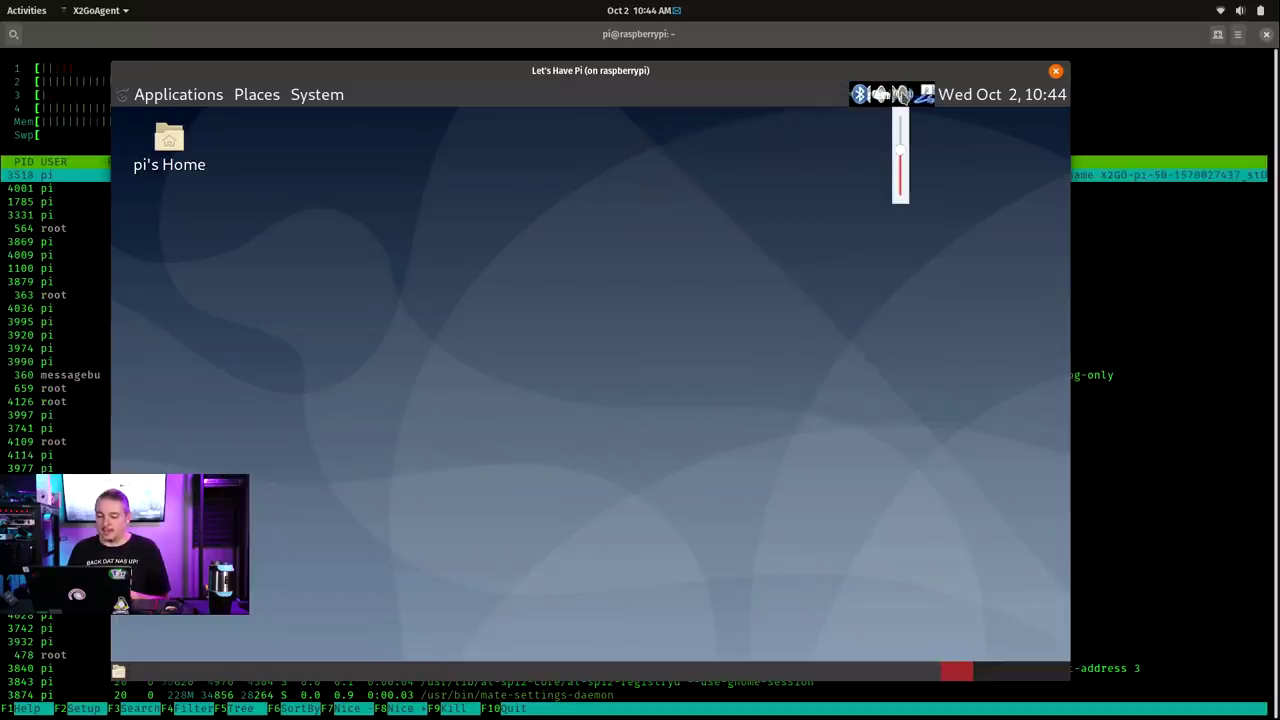
left_click(745, 170)
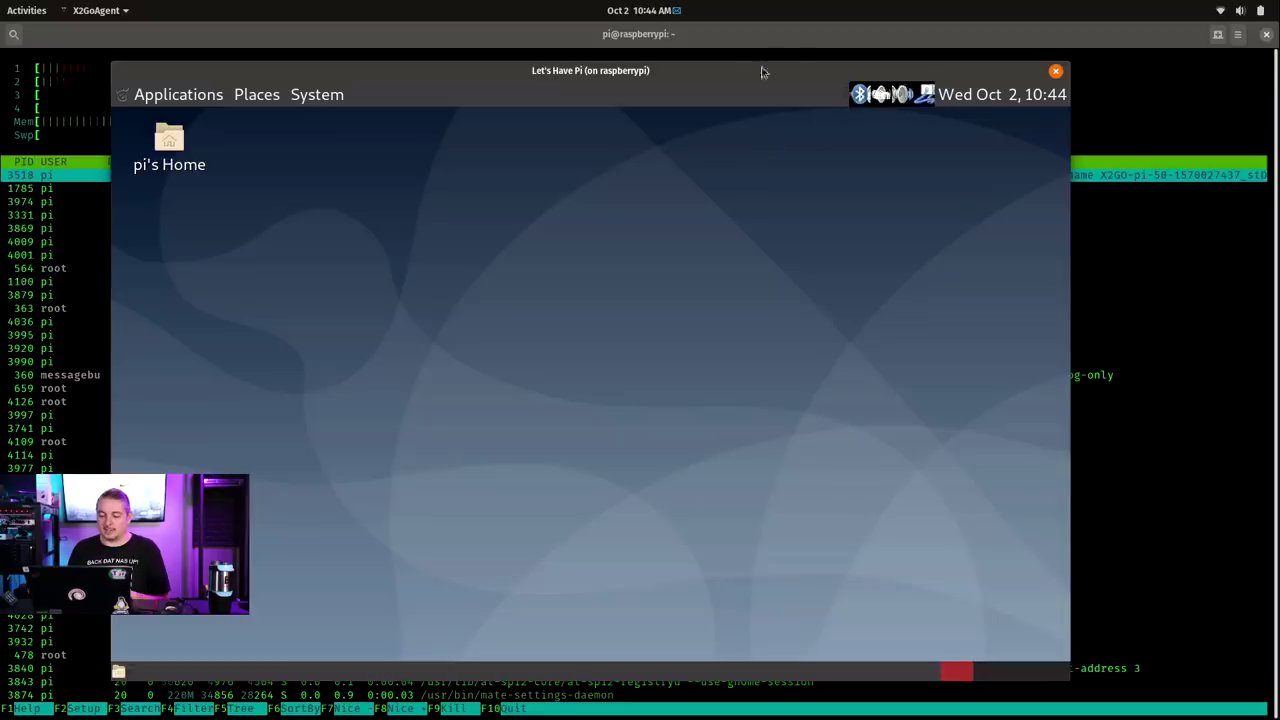
Test how the remote MATE desktop resizes by maximizing its window and restoring it
double_click(720, 80)
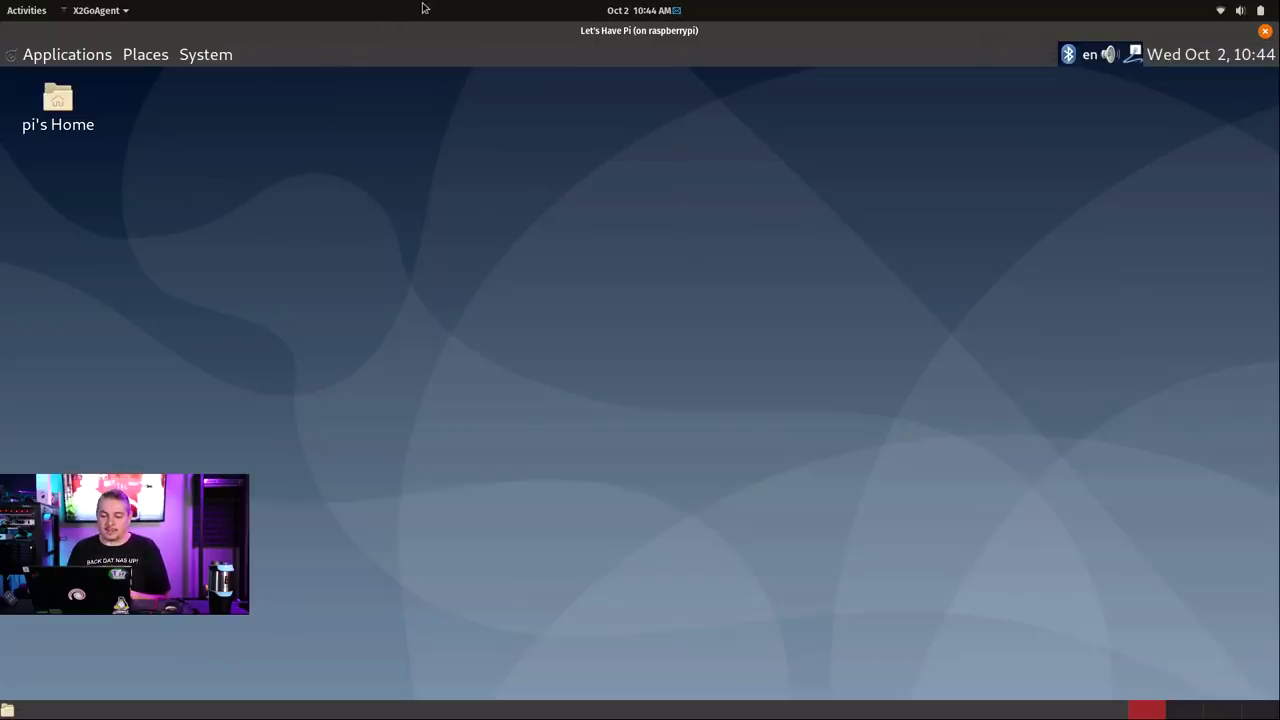
double_click(415, 32)
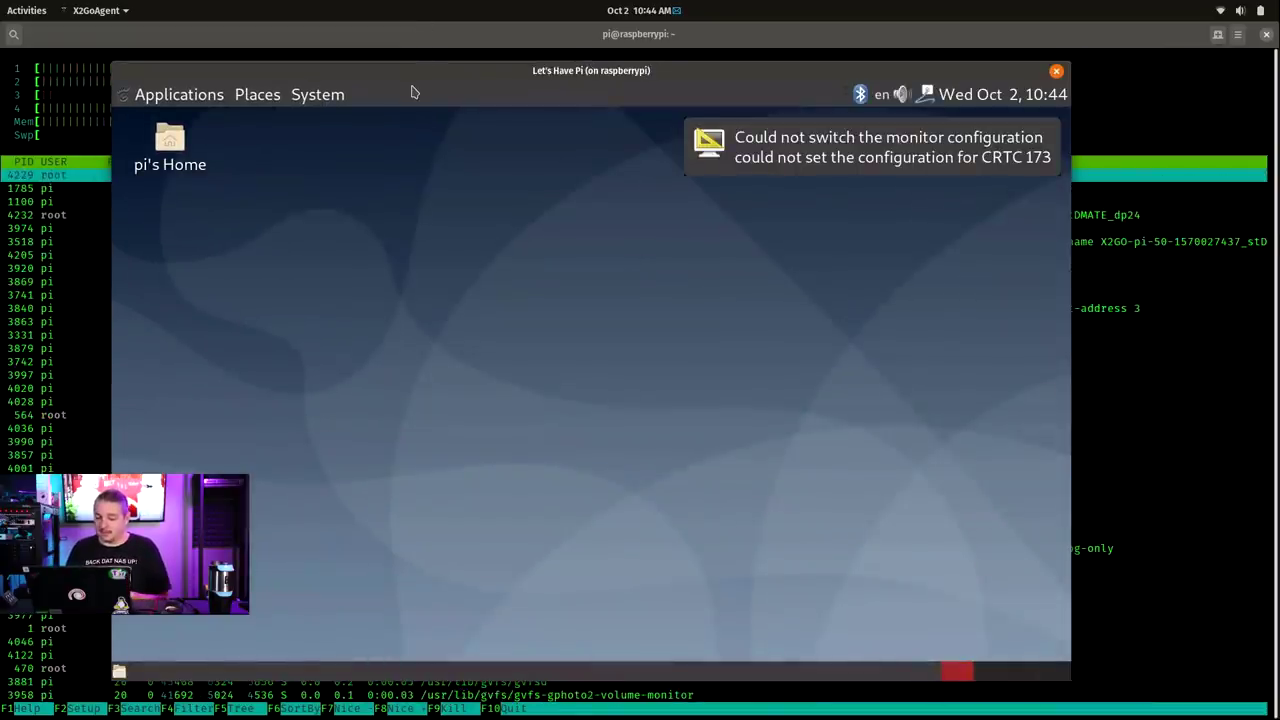
Test Gwenview on the remote MATE desktop by launching it, moving its window and closing it
left_click(179, 94)
mouse_move(175, 190)
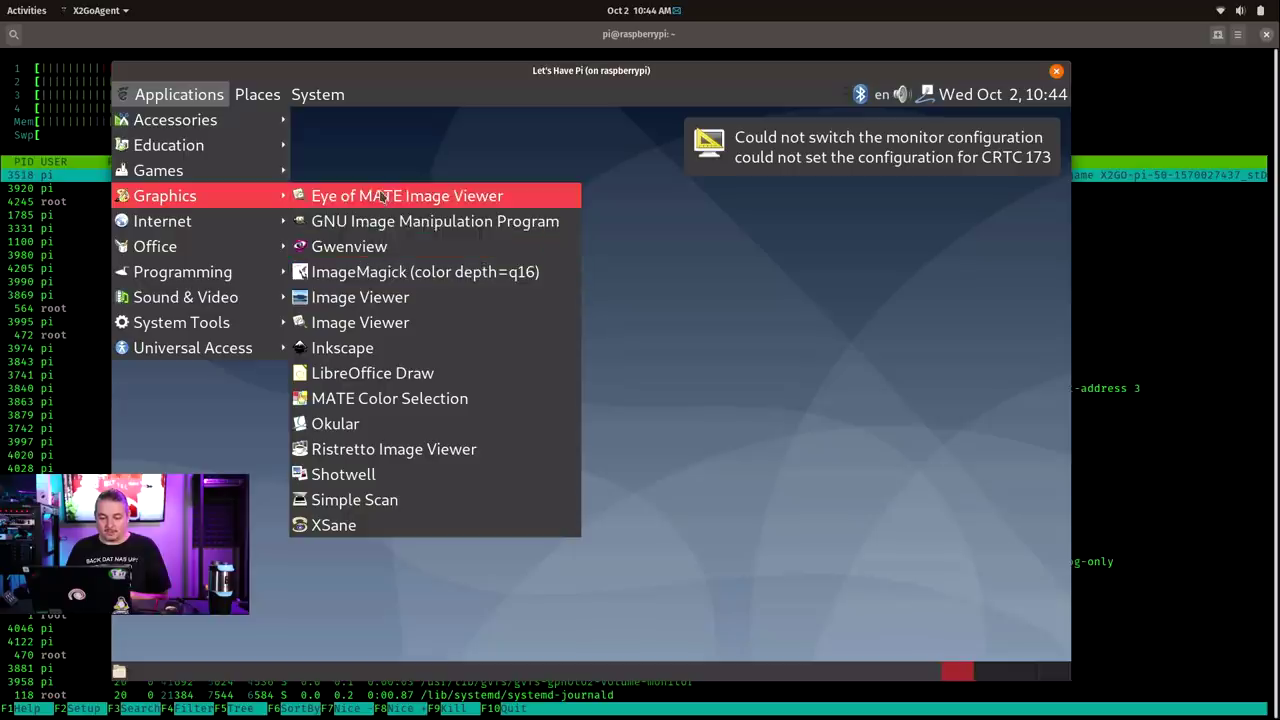
left_click(398, 247)
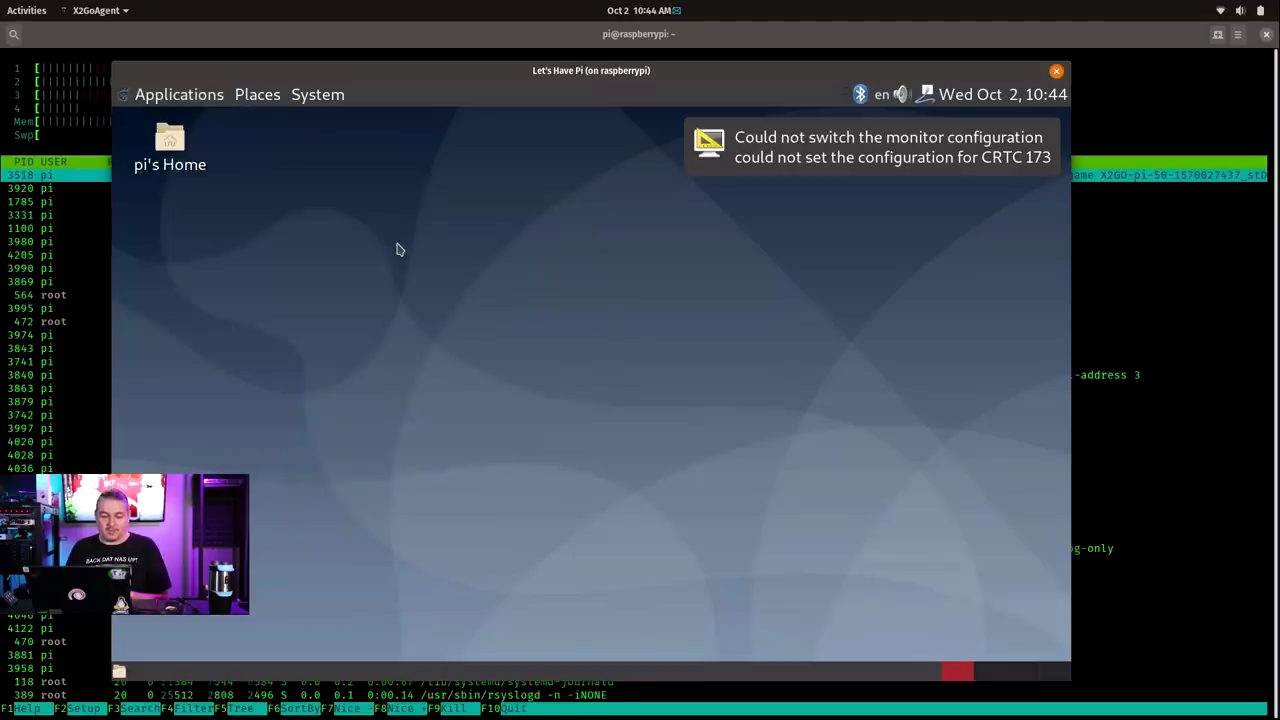
left_click_drag(514, 75, 546, 35)
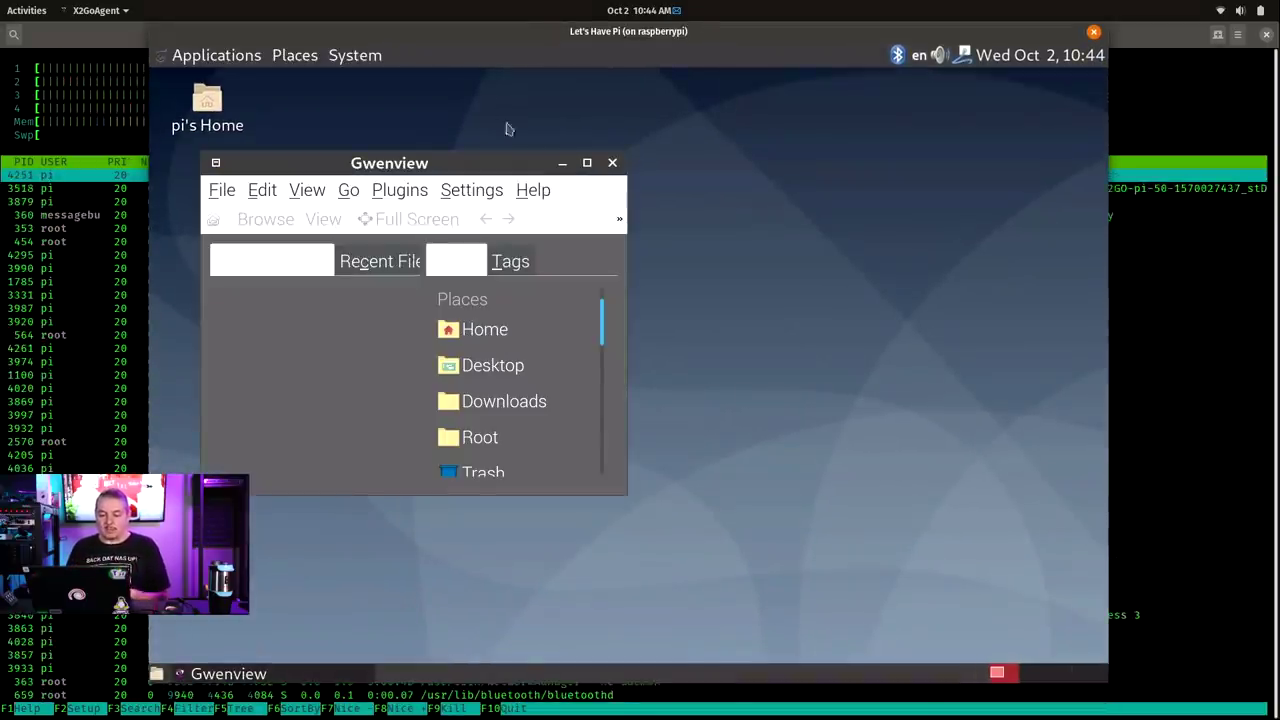
left_click_drag(451, 163, 736, 193)
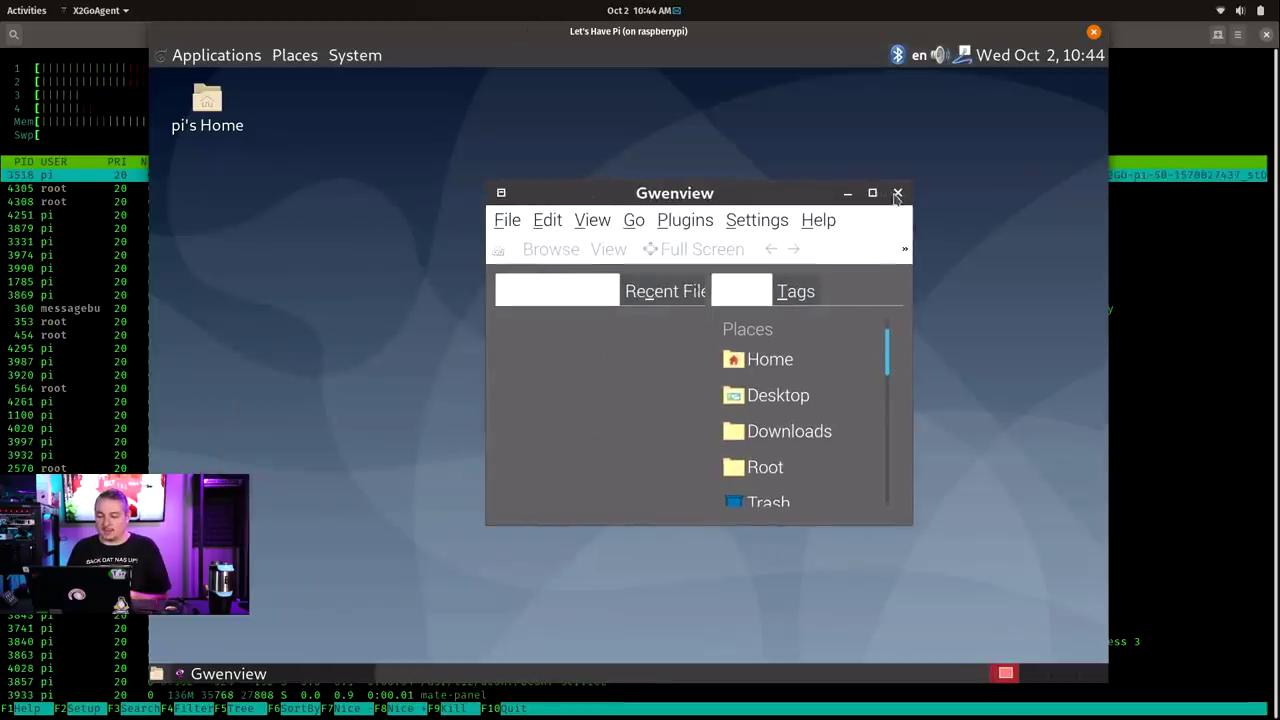
left_click(897, 193)
Reposition the Let's Have Pi remote desktop window and log out of its MATE session
left_click_drag(763, 34, 734, 71)
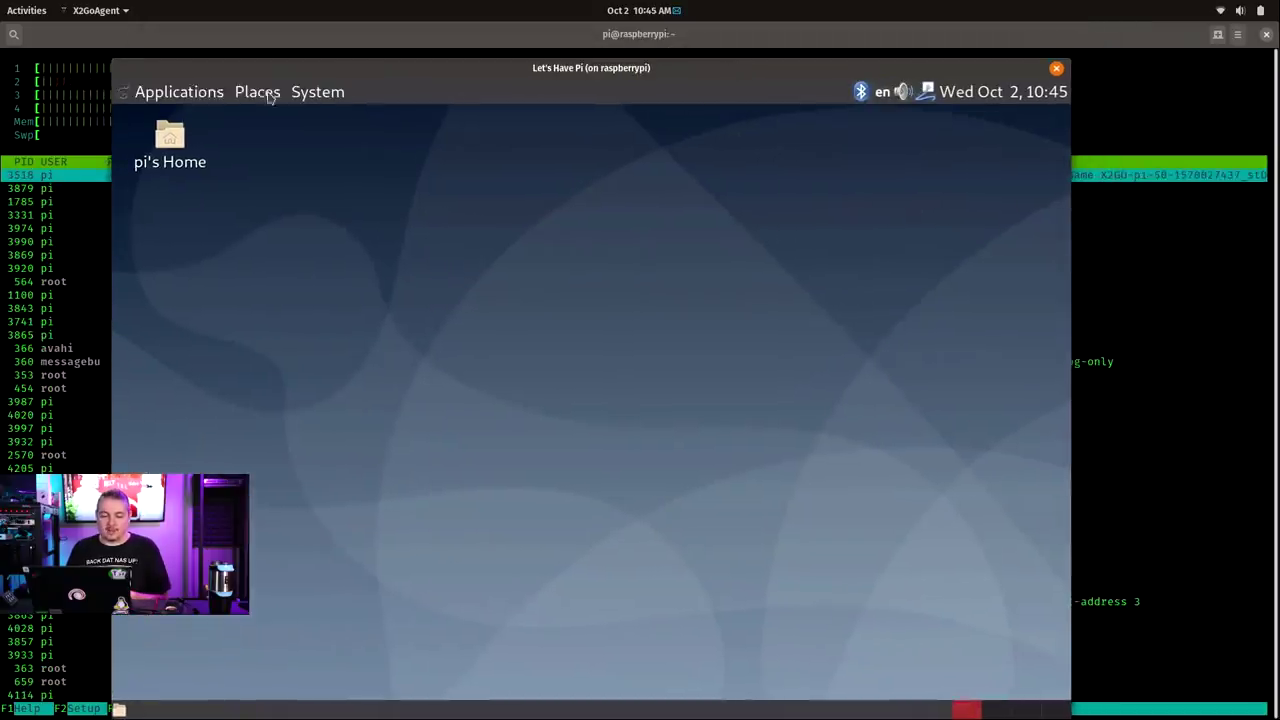
left_click(179, 91)
mouse_move(317, 91)
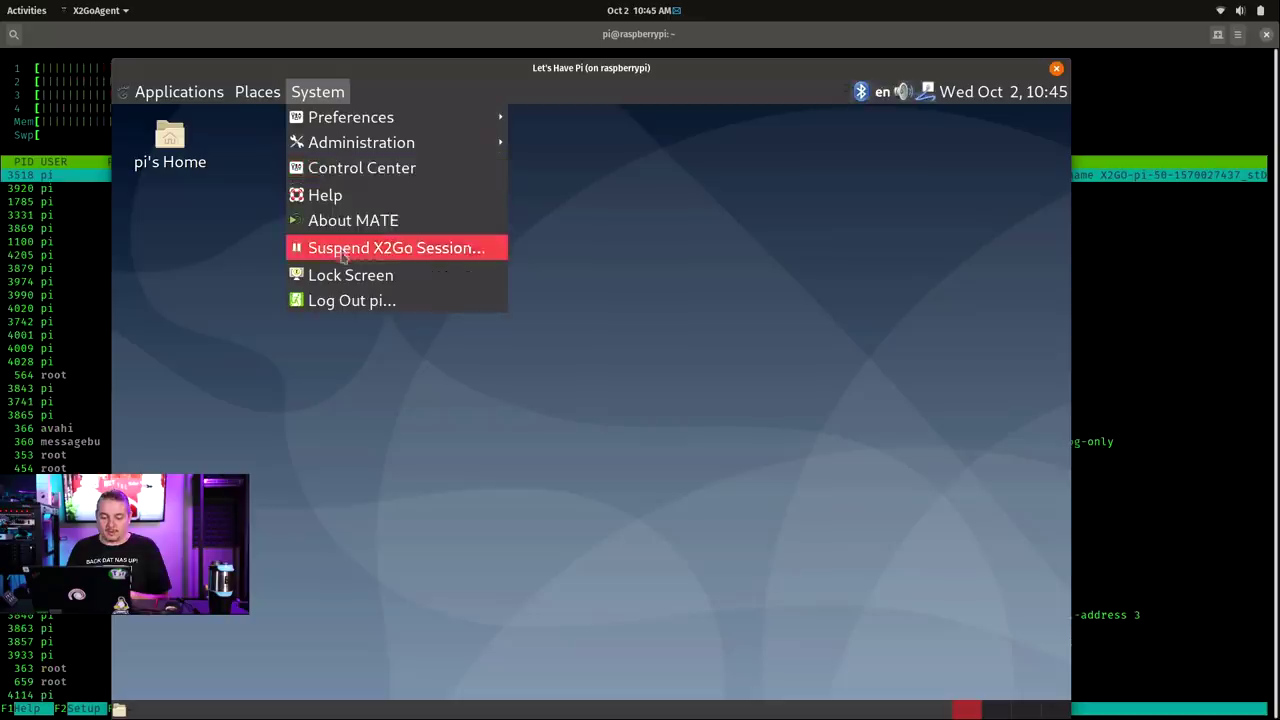
left_click(340, 300)
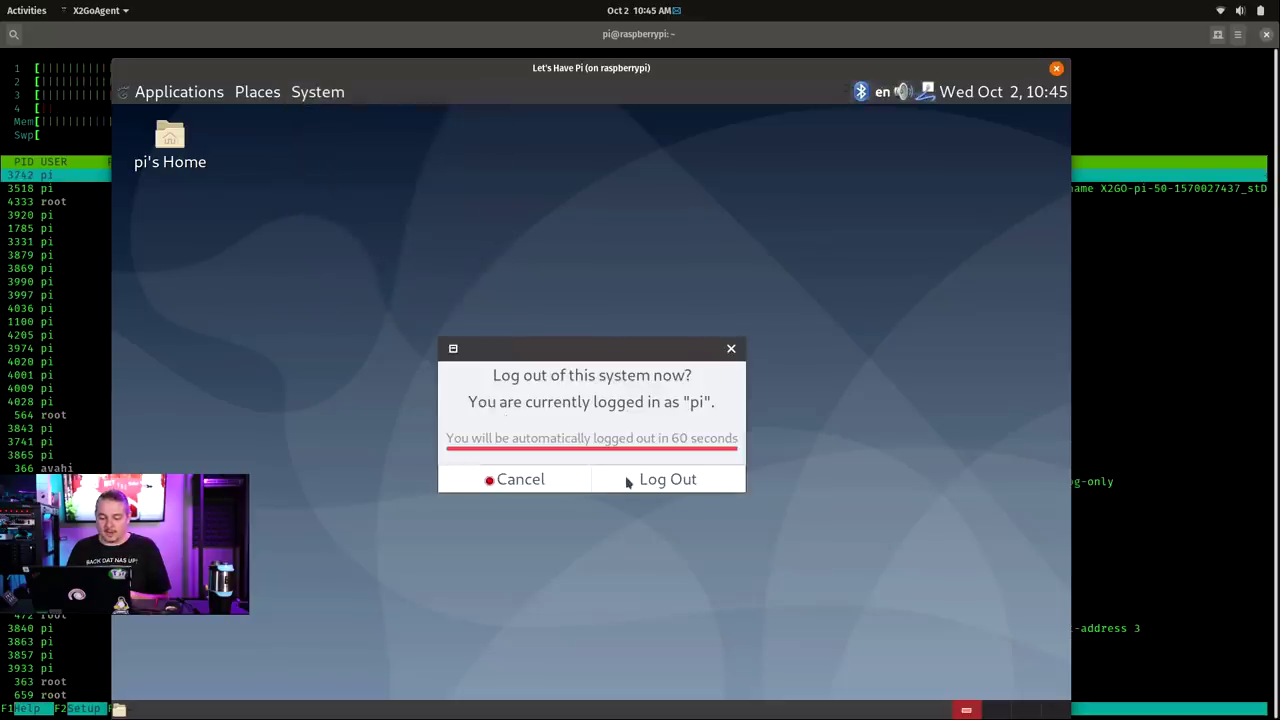
left_click(660, 480)
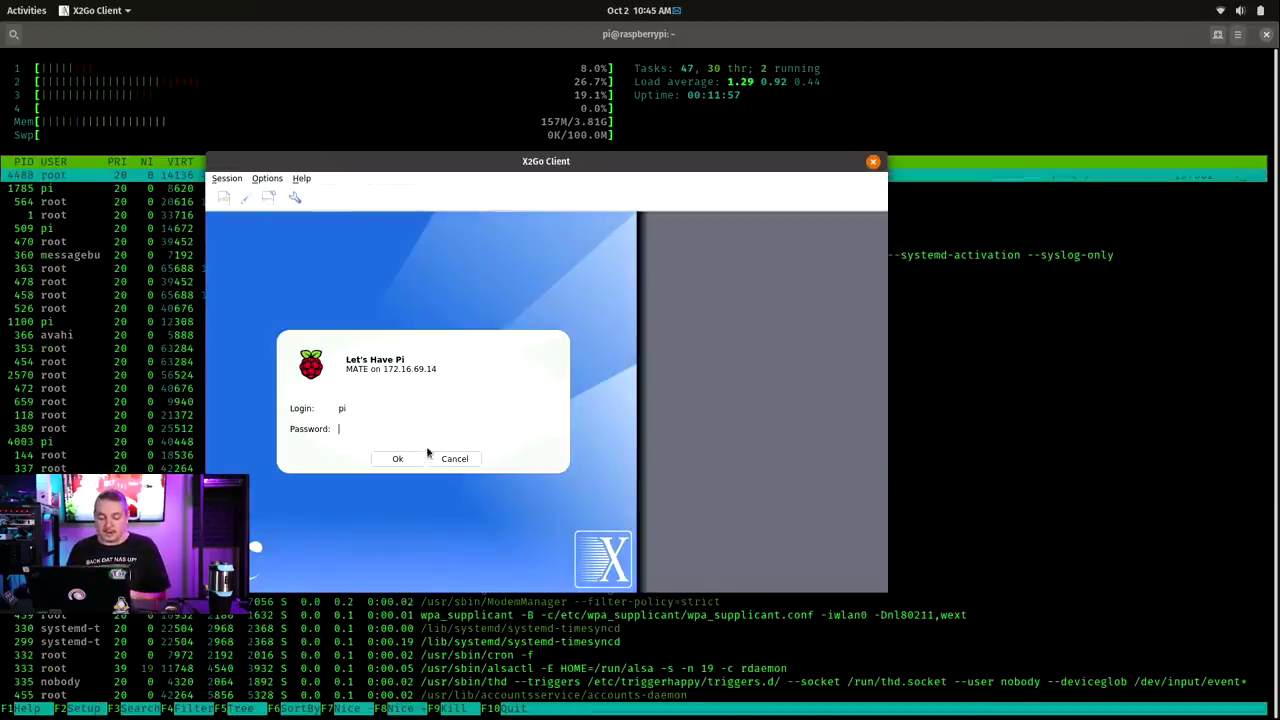
Dismiss the login prompt, change the Let's Have Pi session type to CINNAMON and open the session
key("Return")
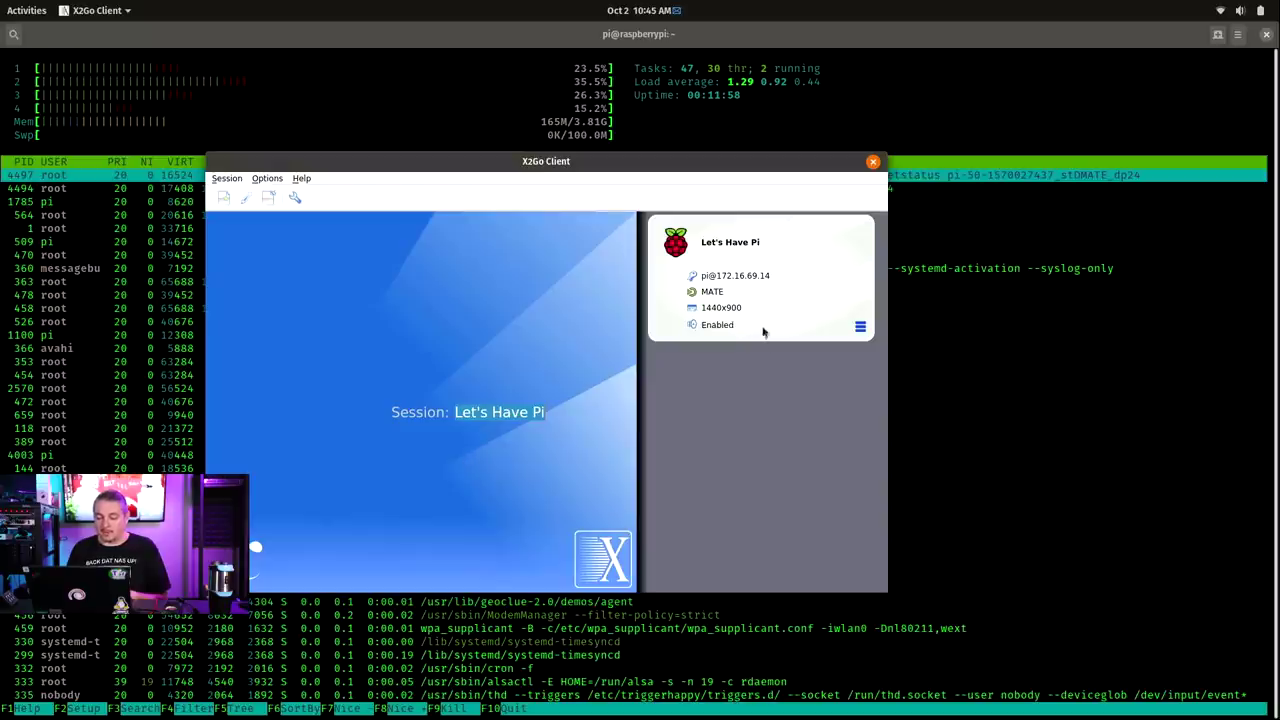
left_click(724, 293)
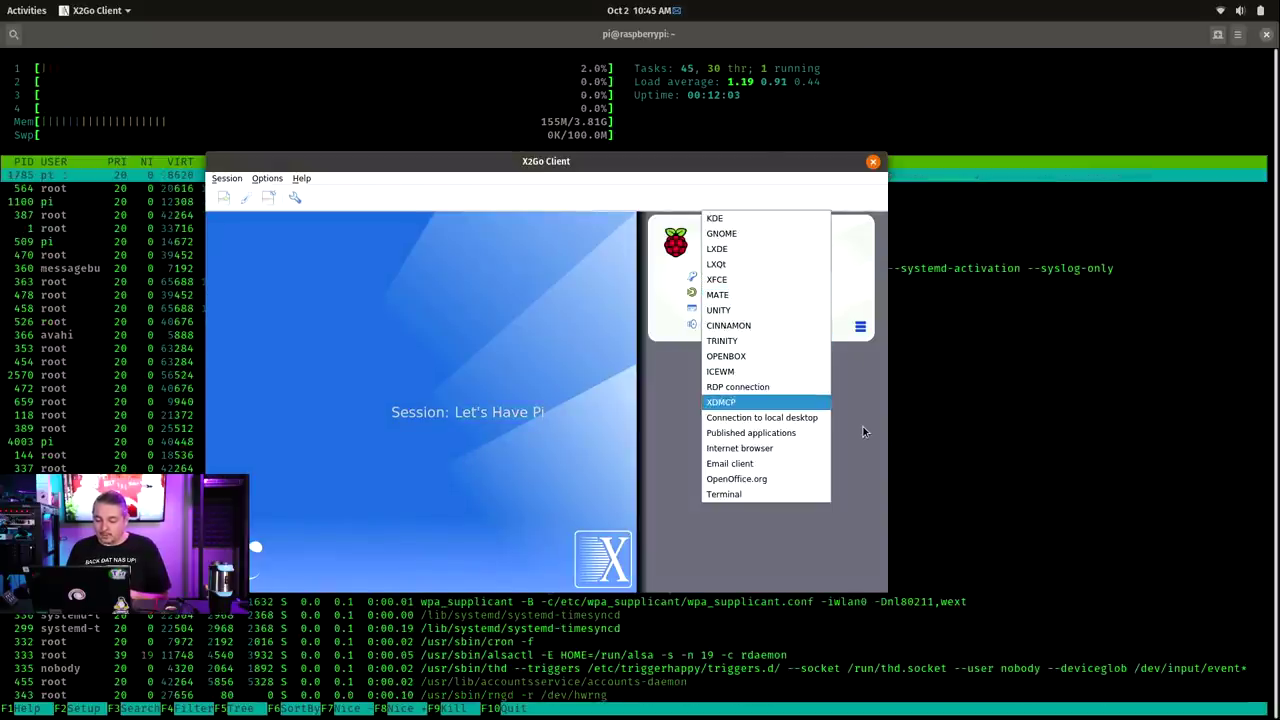
left_click(780, 325)
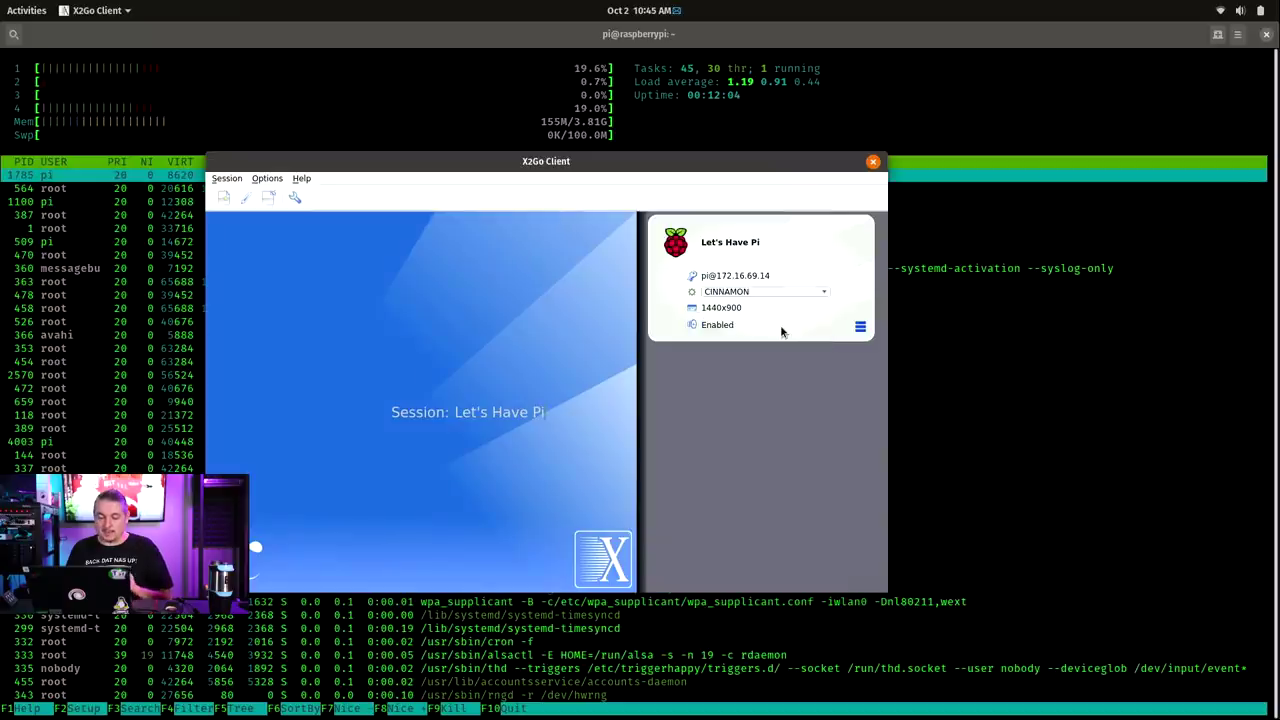
left_click(786, 239)
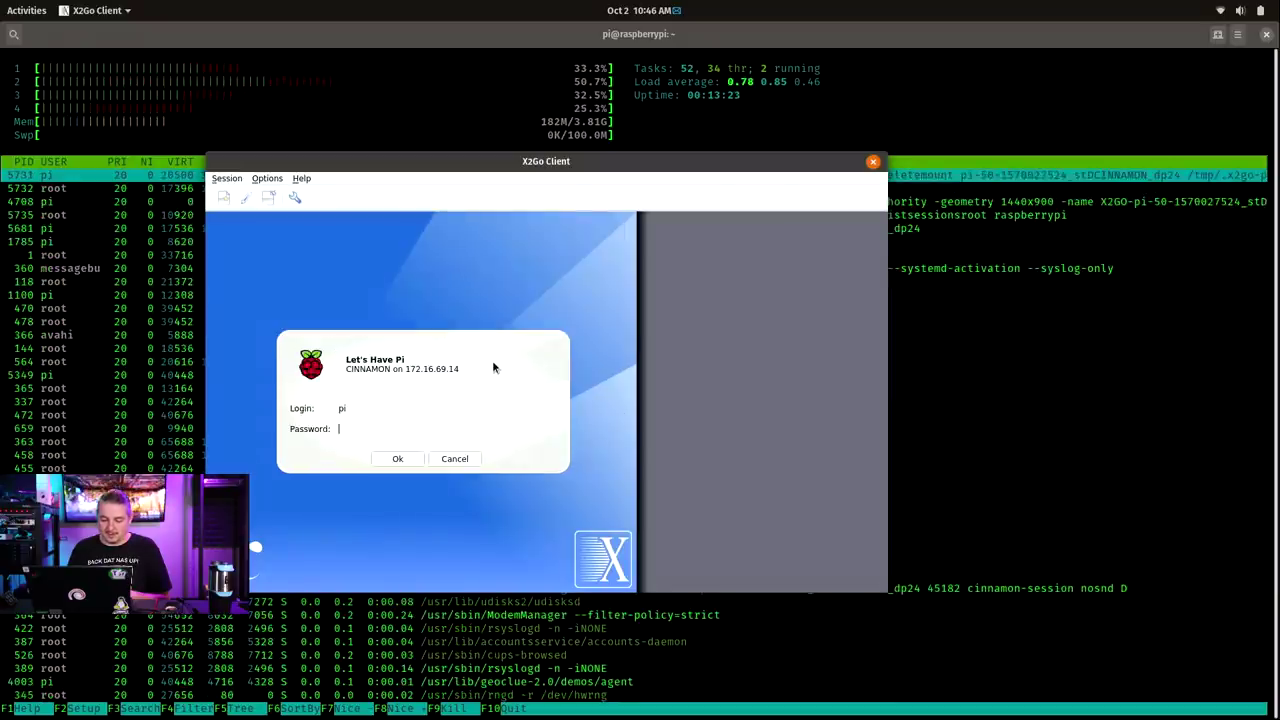
Cancel the Cinnamon login prompt, change the Let's Have Pi session type to XFCE and open the session
left_click(447, 458)
left_click(730, 291)
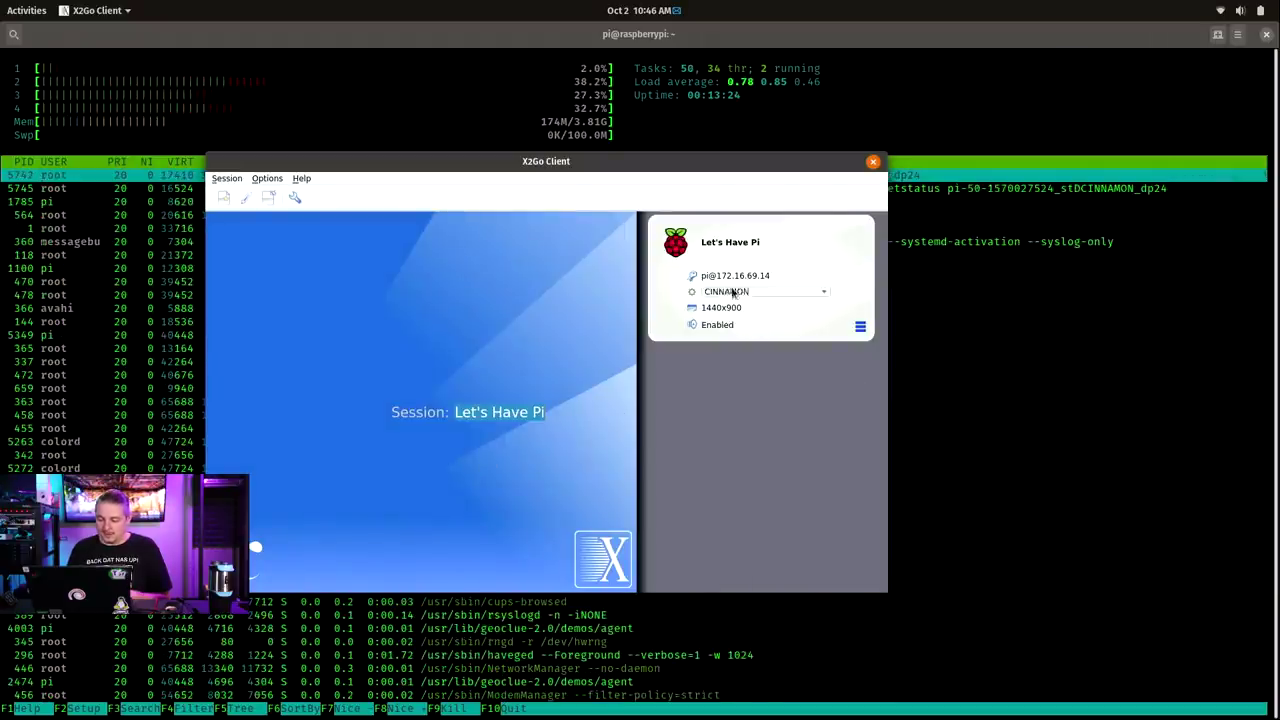
left_click(740, 292)
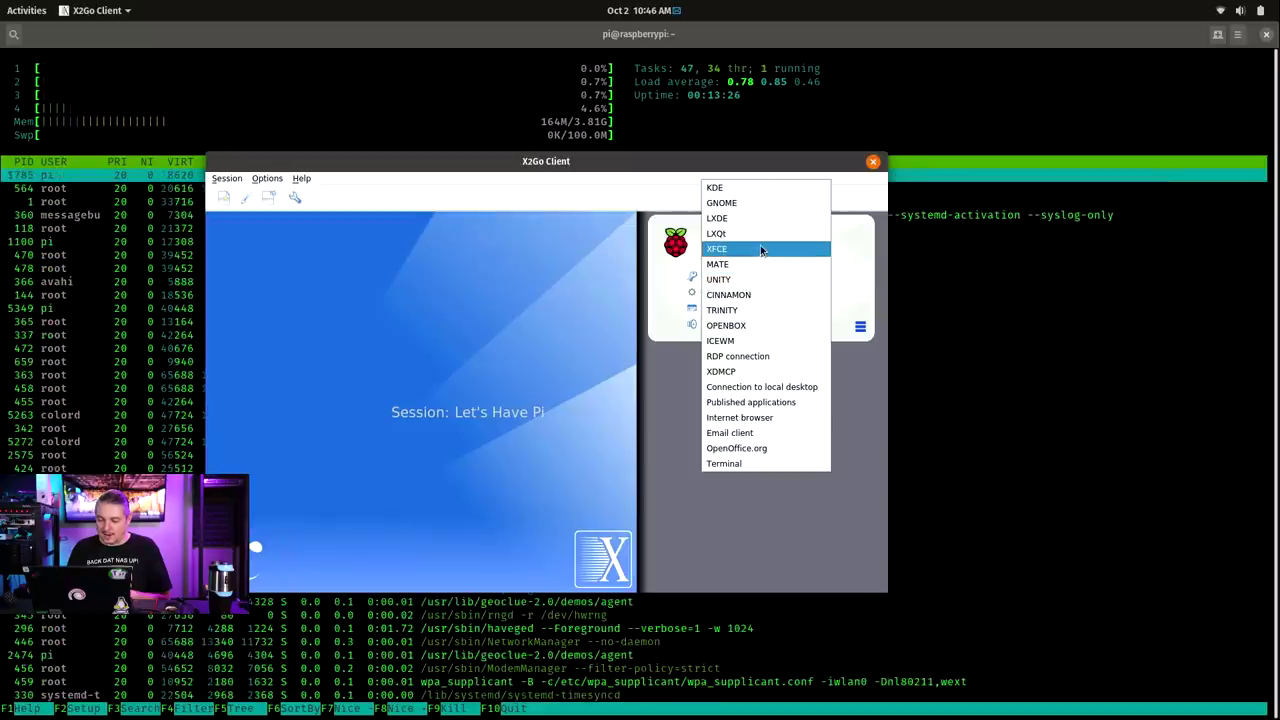
left_click(760, 248)
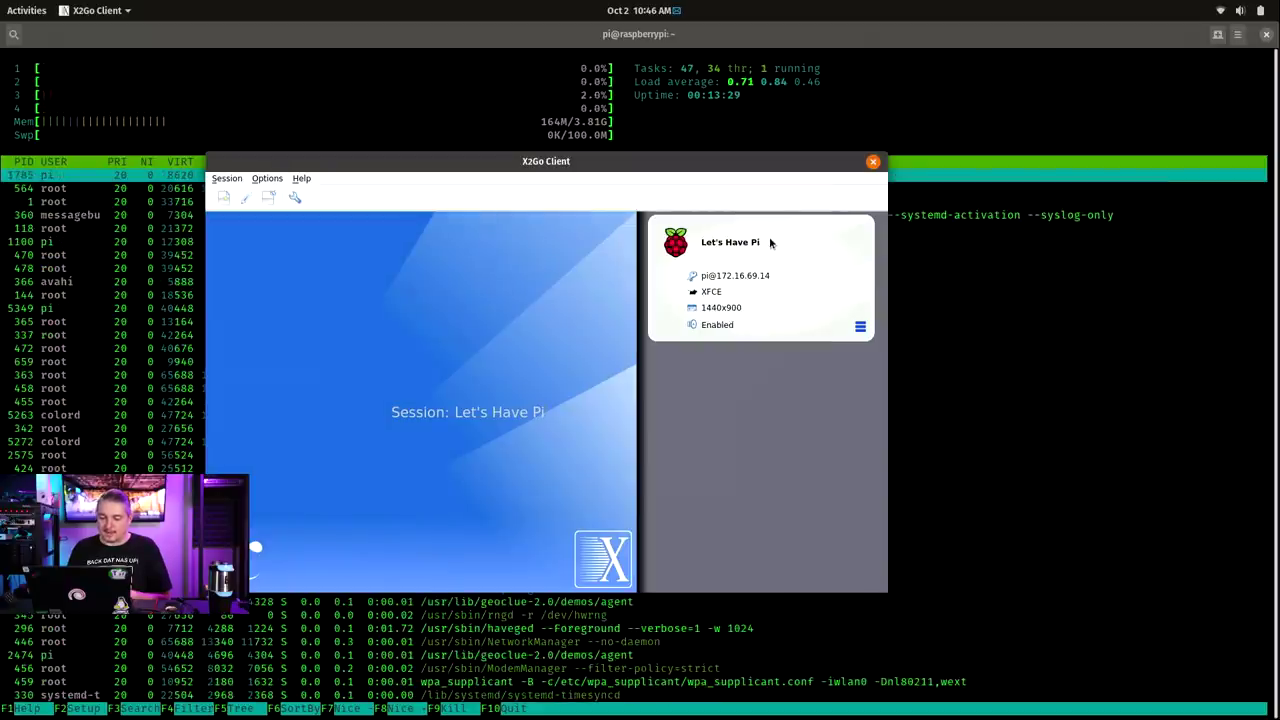
left_click(769, 237)
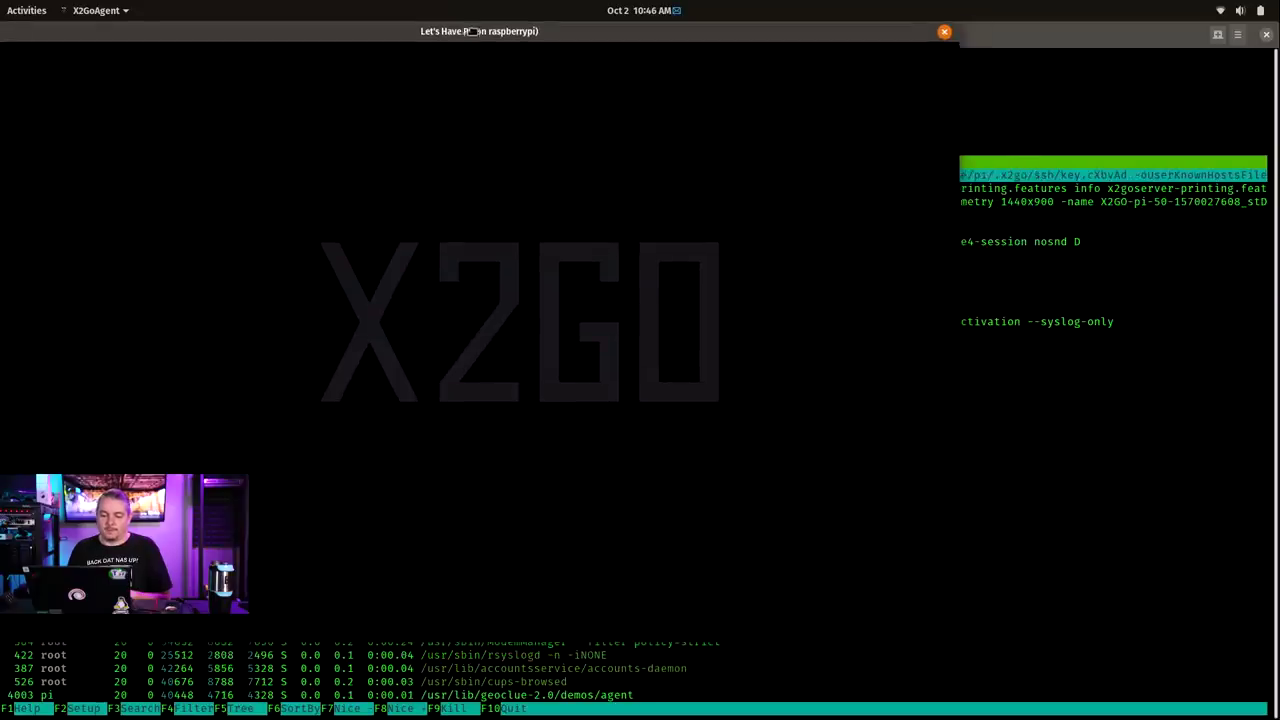
Reposition the remote XFCE desktop window and maximize it
left_click_drag(470, 31, 540, 56)
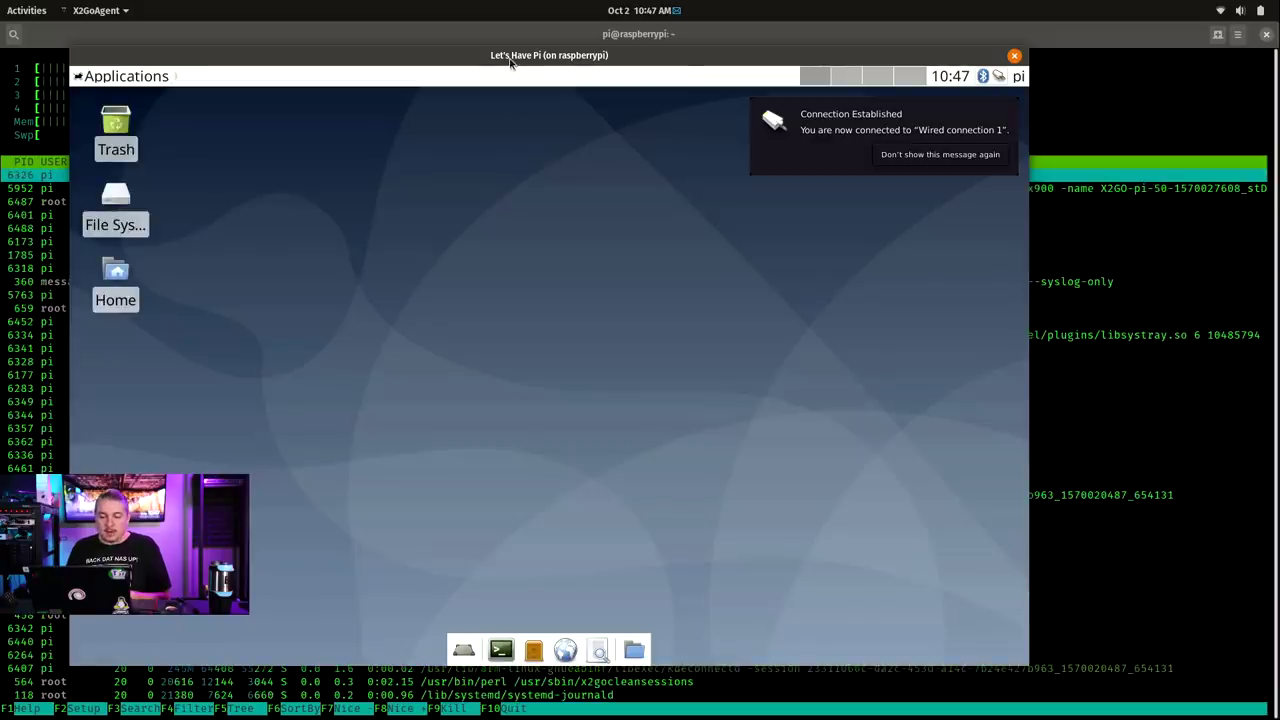
left_click_drag(510, 62, 545, 57)
double_click(547, 57)
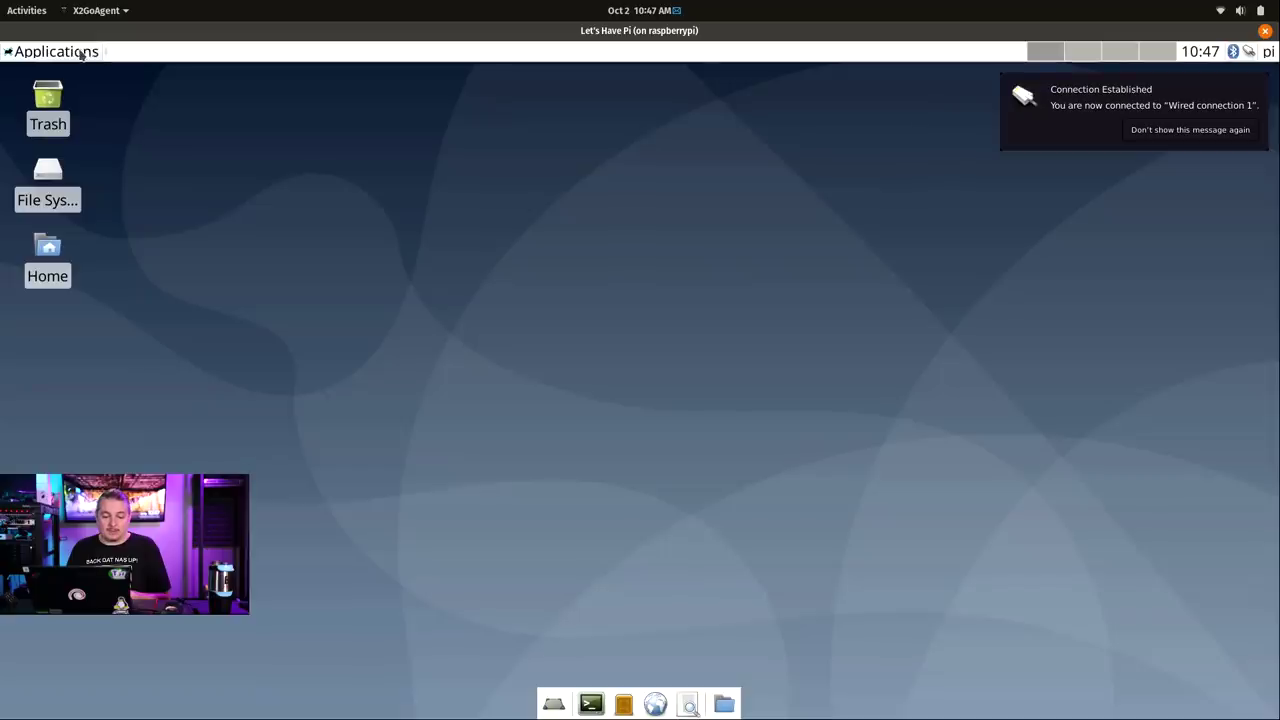
Launch Firefox ESR on the remote XFCE desktop and check its load in the htop terminal
left_click(80, 53)
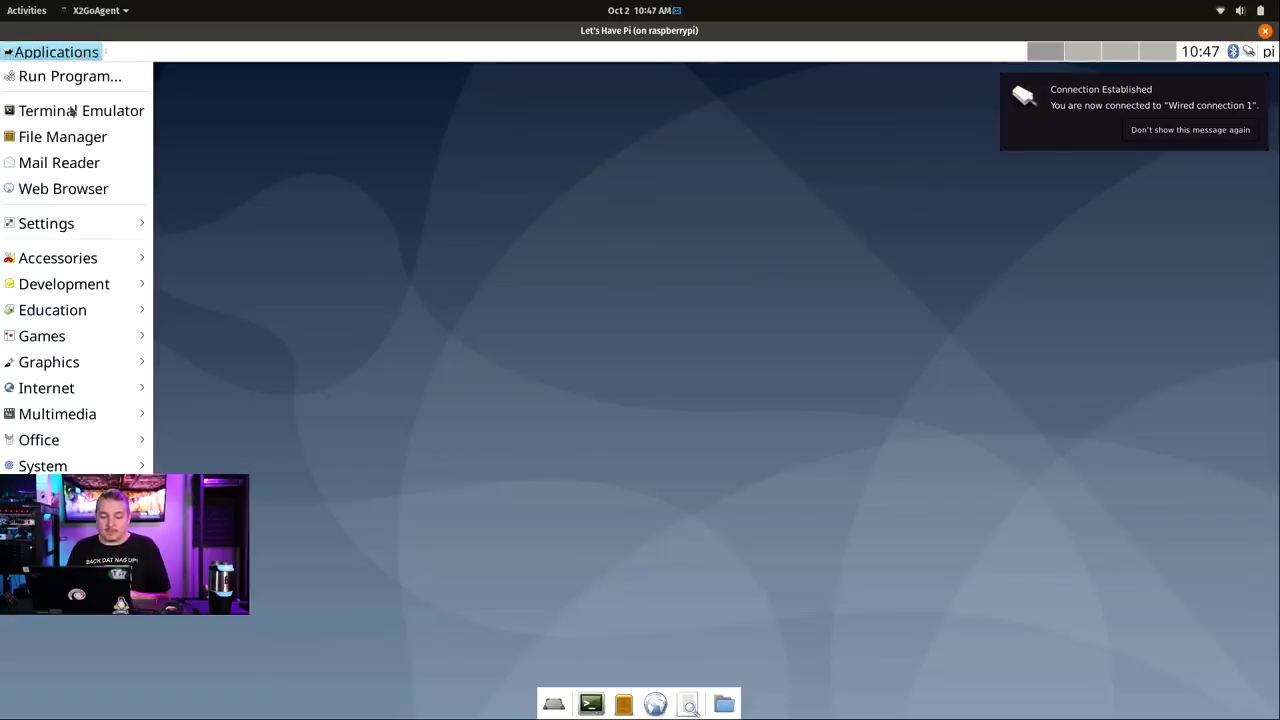
mouse_move(72, 392)
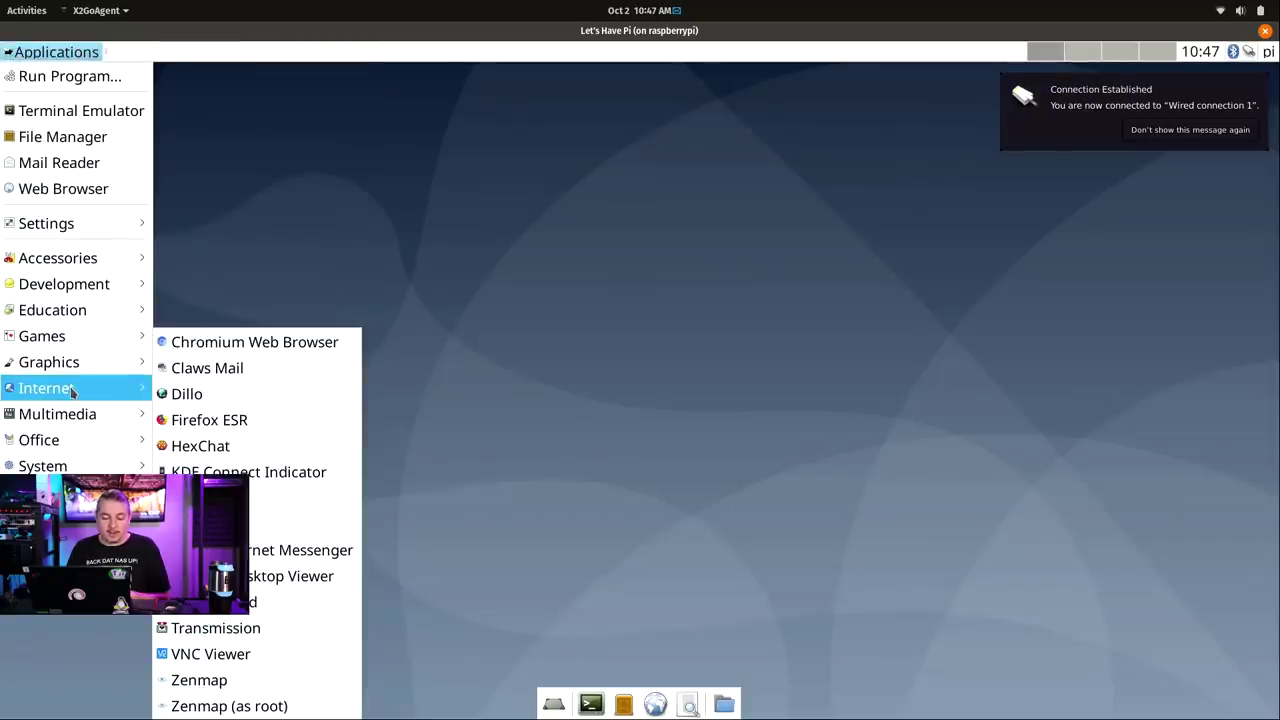
left_click(209, 420)
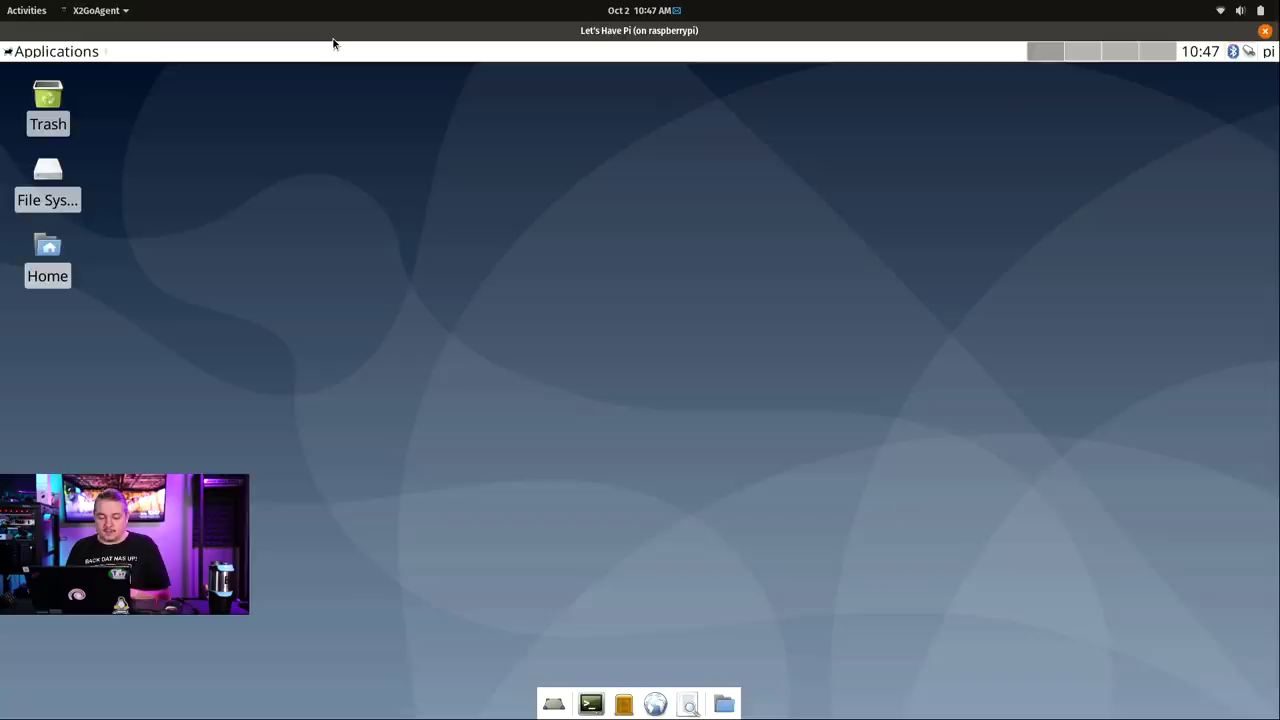
key("super")
left_click(497, 197)
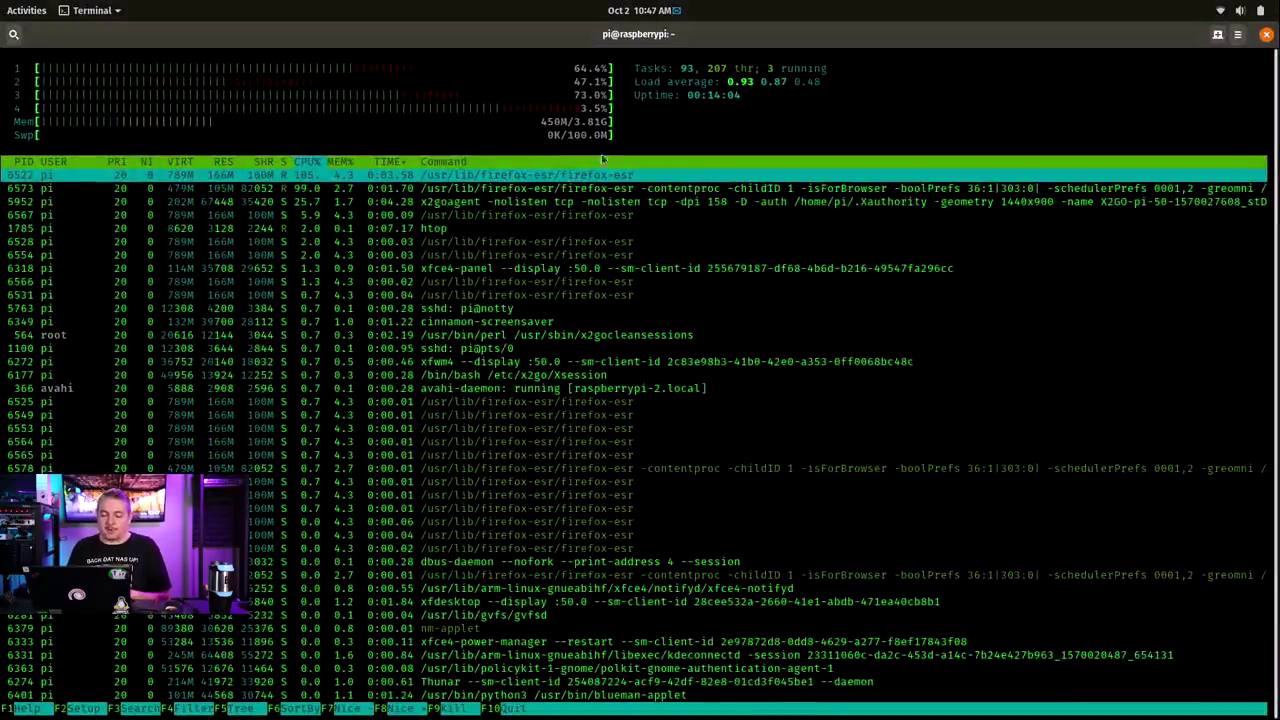
Return to the remote XFCE desktop, maximize the Firefox window and quit the browser
key("super")
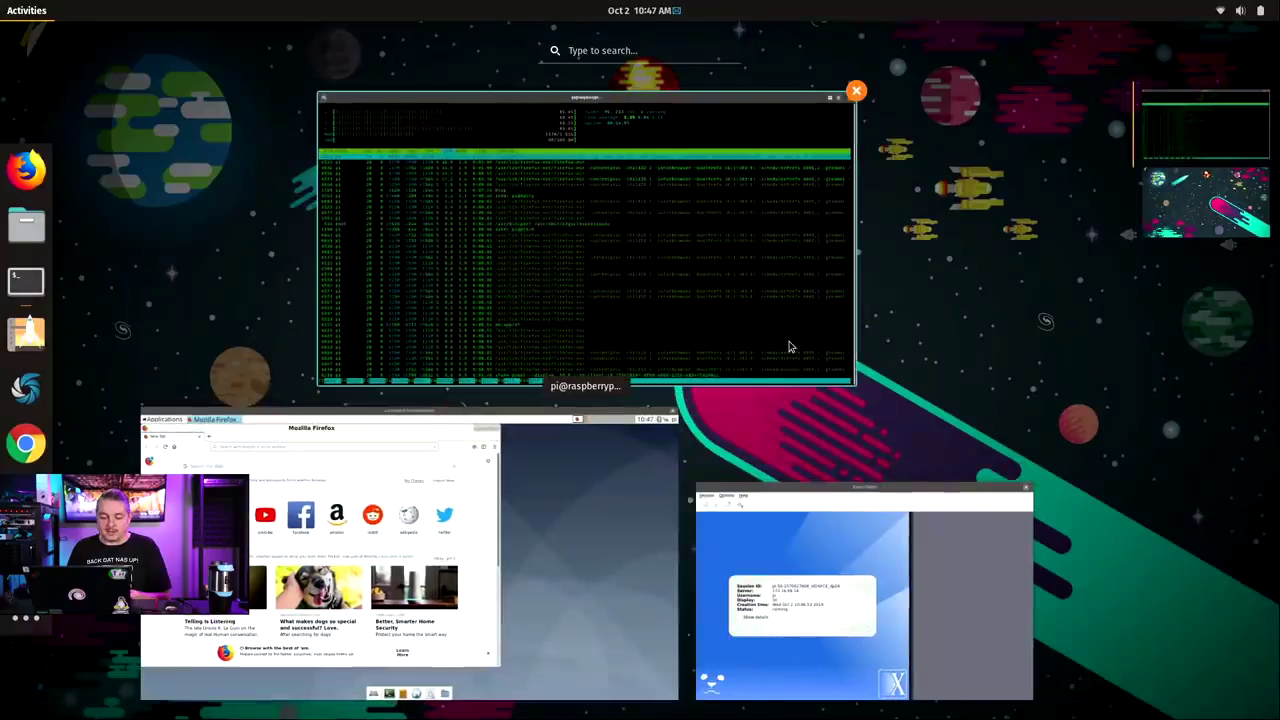
left_click(484, 470)
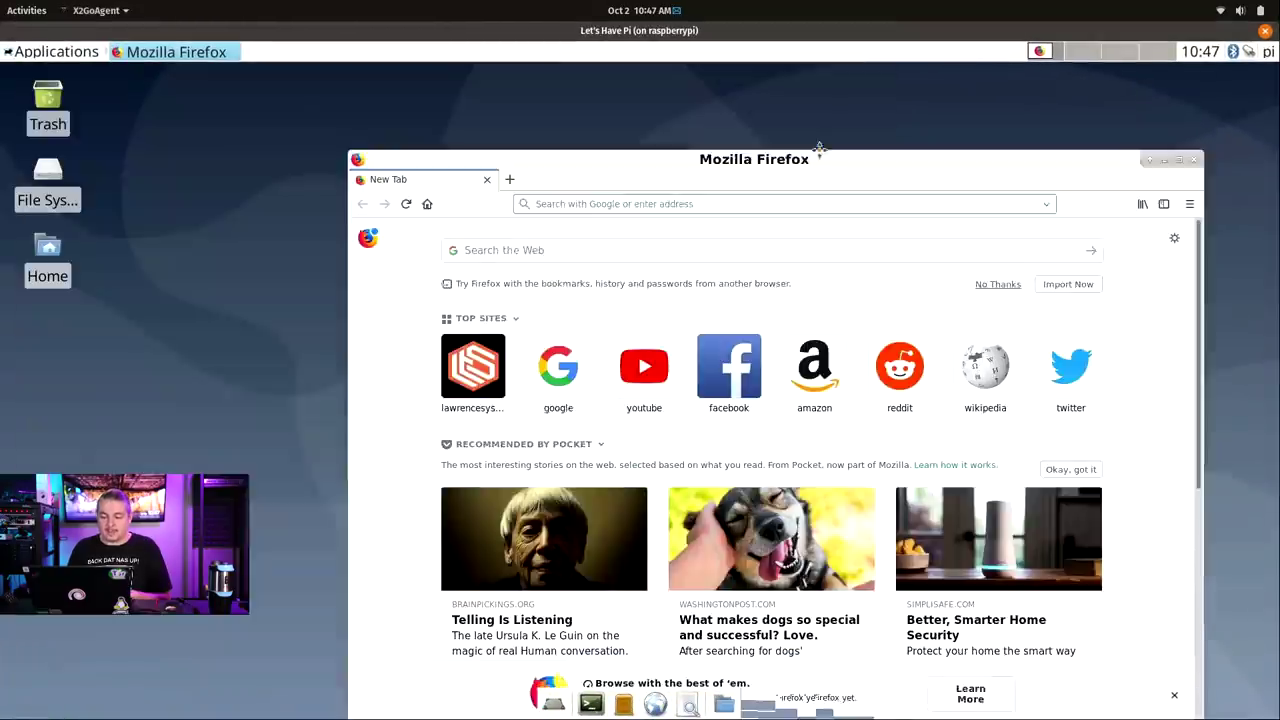
double_click(819, 148)
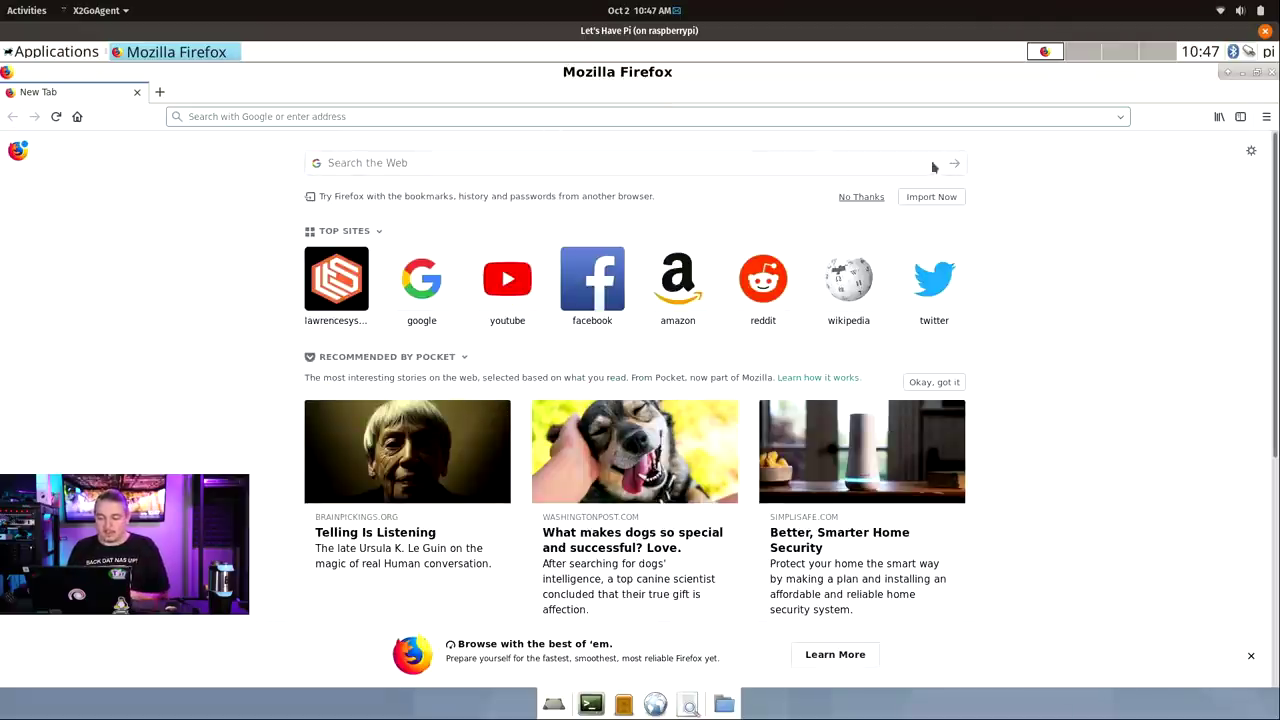
key("ctrl+q")
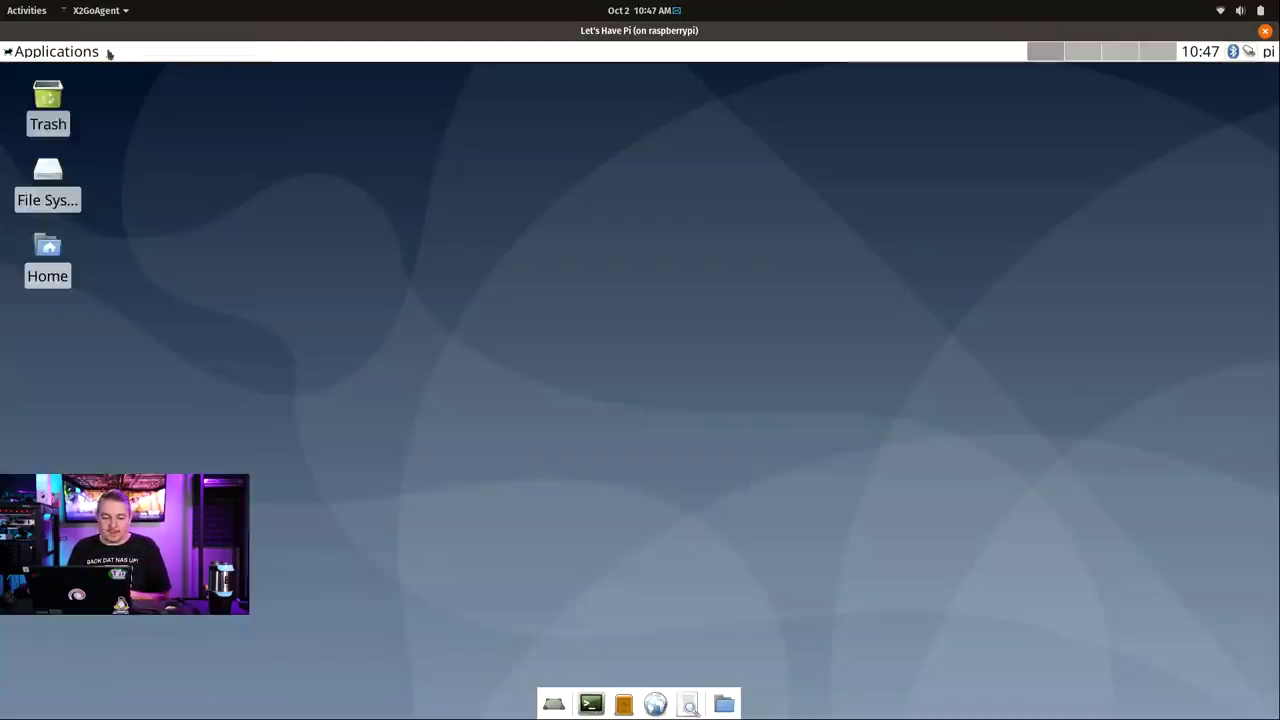
Test Zenmap as a non-root user on the remote XFCE desktop, moving its window and closing it
left_click(60, 52)
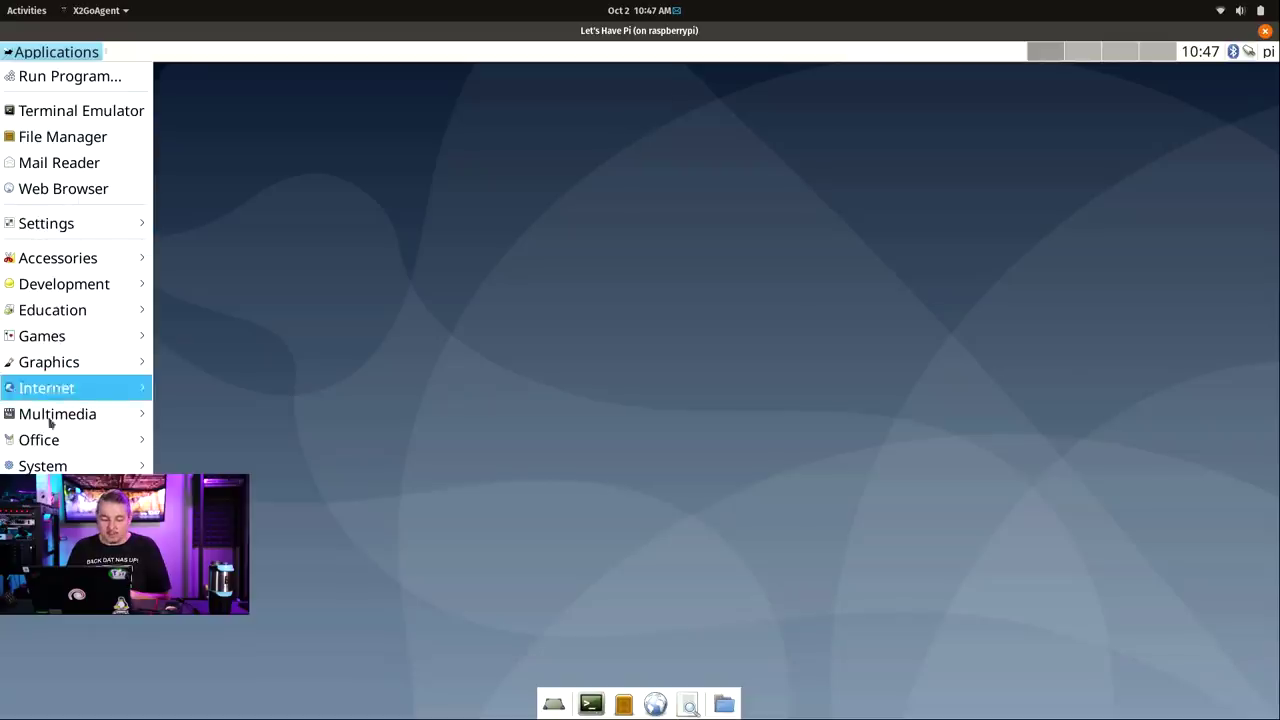
mouse_move(80, 396)
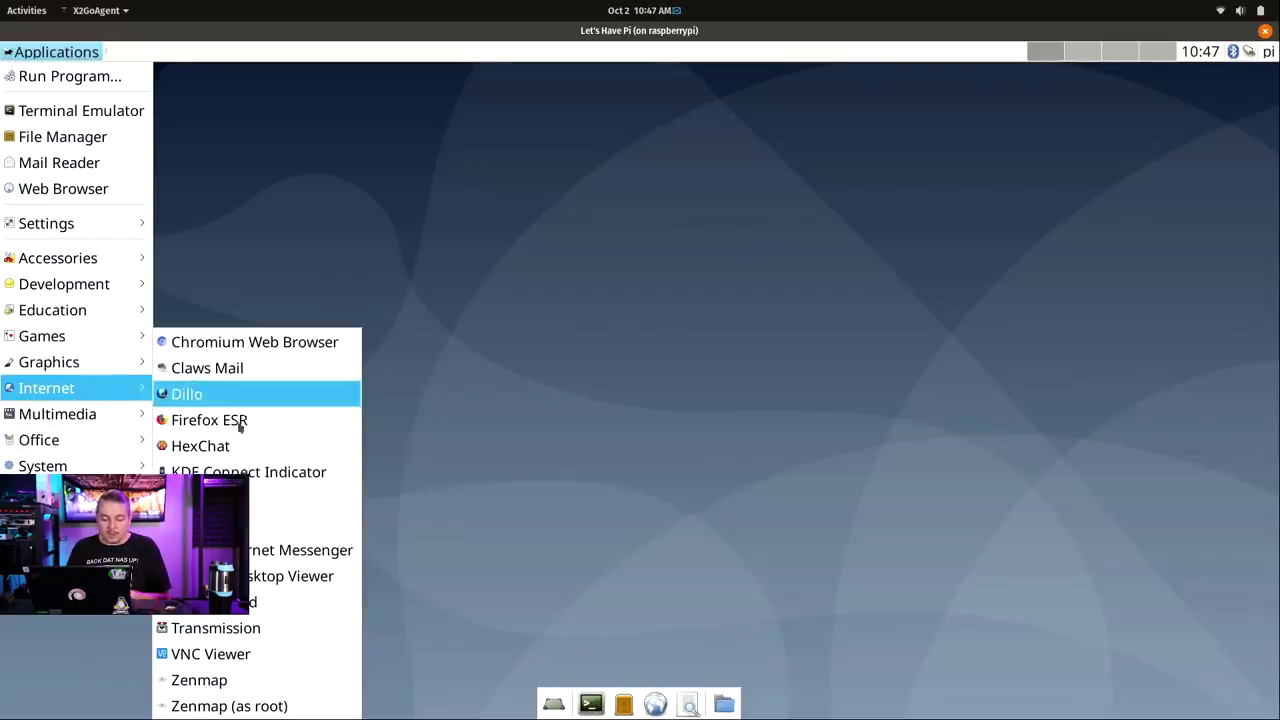
left_click(209, 682)
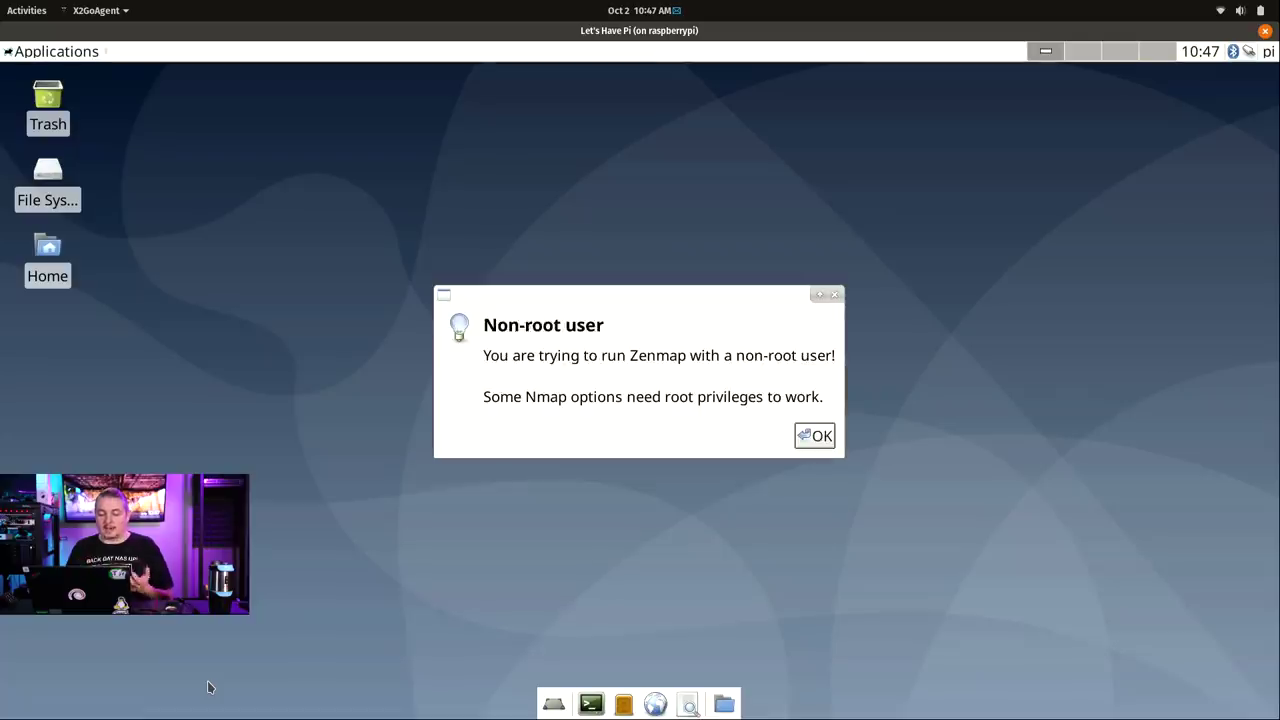
left_click(826, 436)
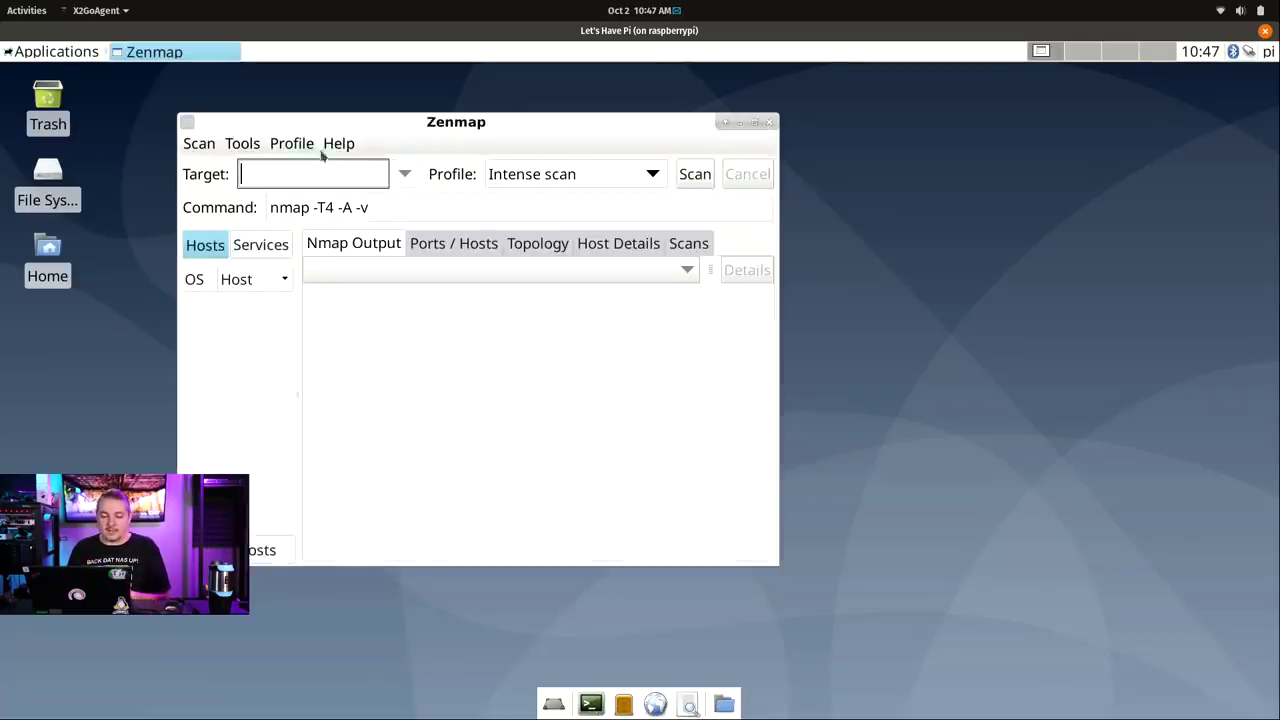
left_click_drag(344, 127, 446, 159)
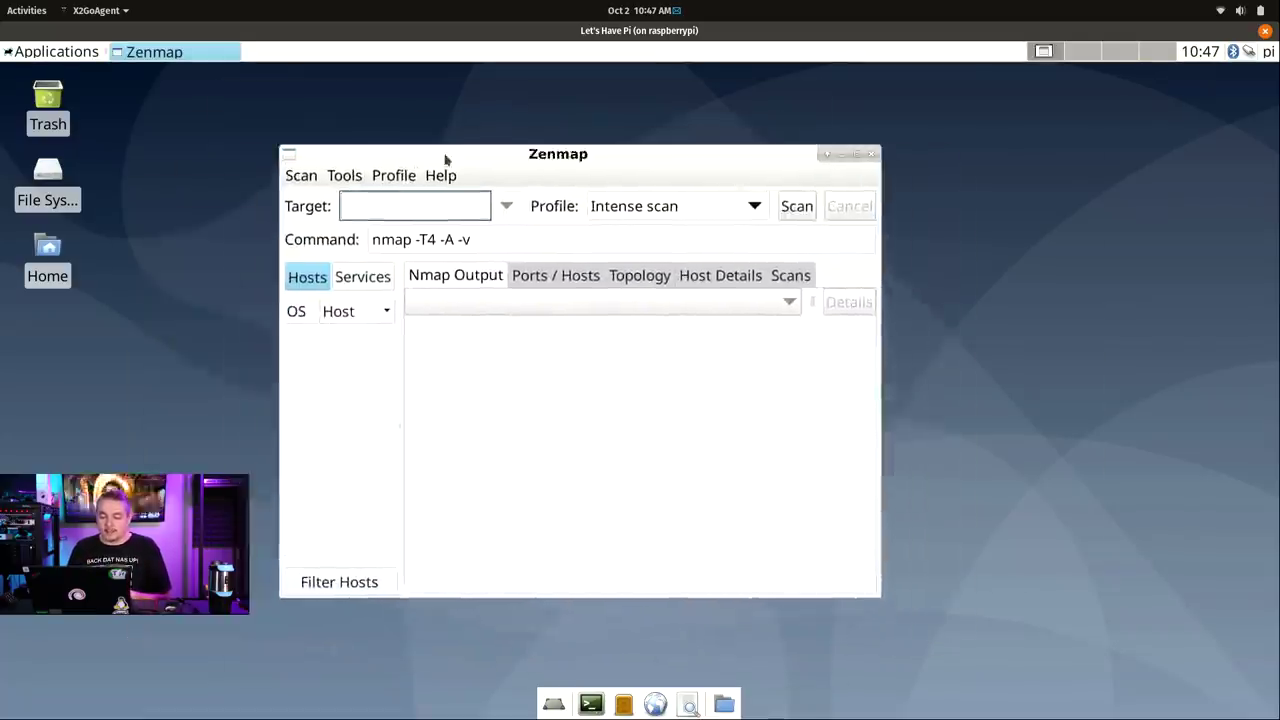
left_click(871, 155)
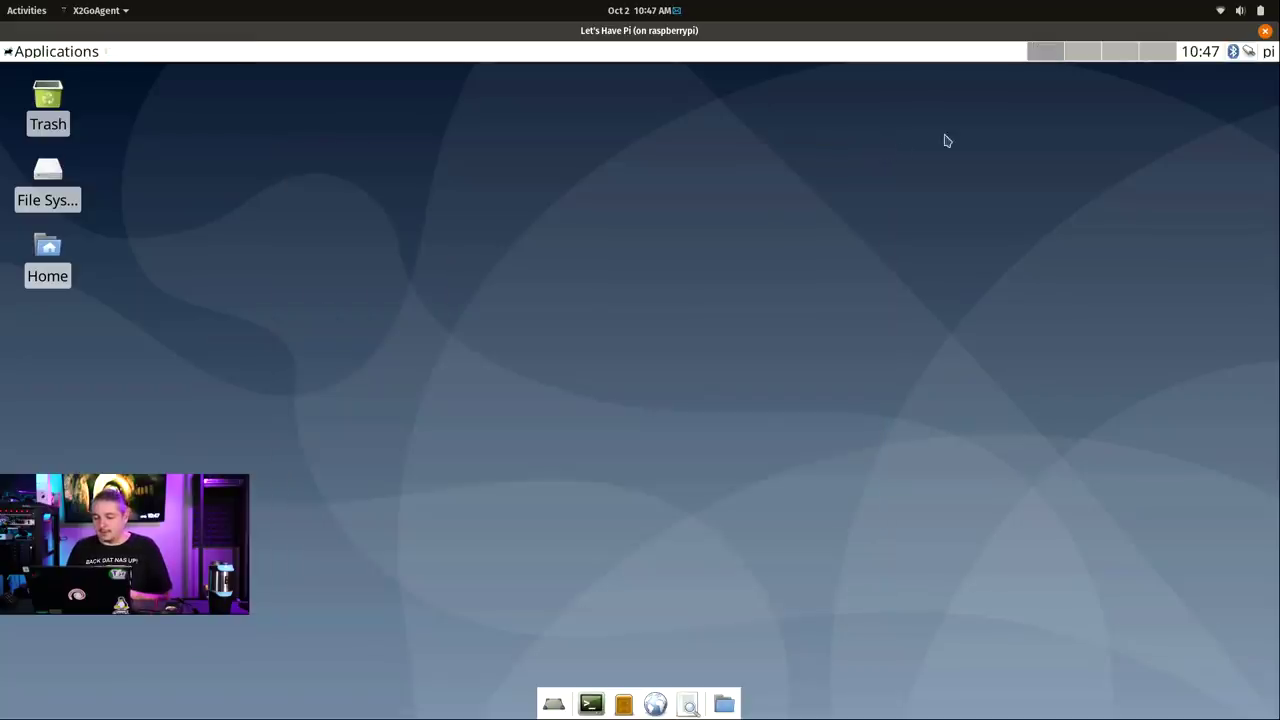
Check the Bluetooth and network applets of the remote XFCE desktop
left_click(1234, 53)
left_click(1250, 52)
left_click(1250, 52)
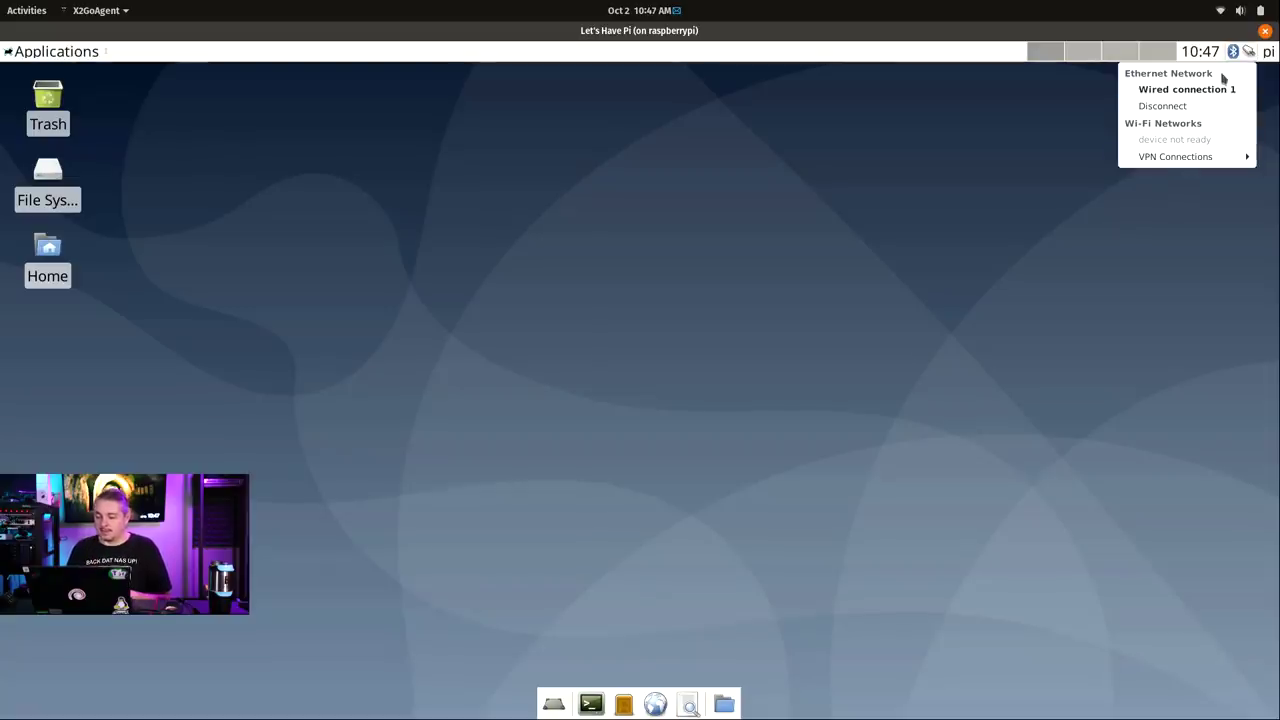
Log out of the remote XFCE session
left_click(1270, 51)
left_click(1270, 51)
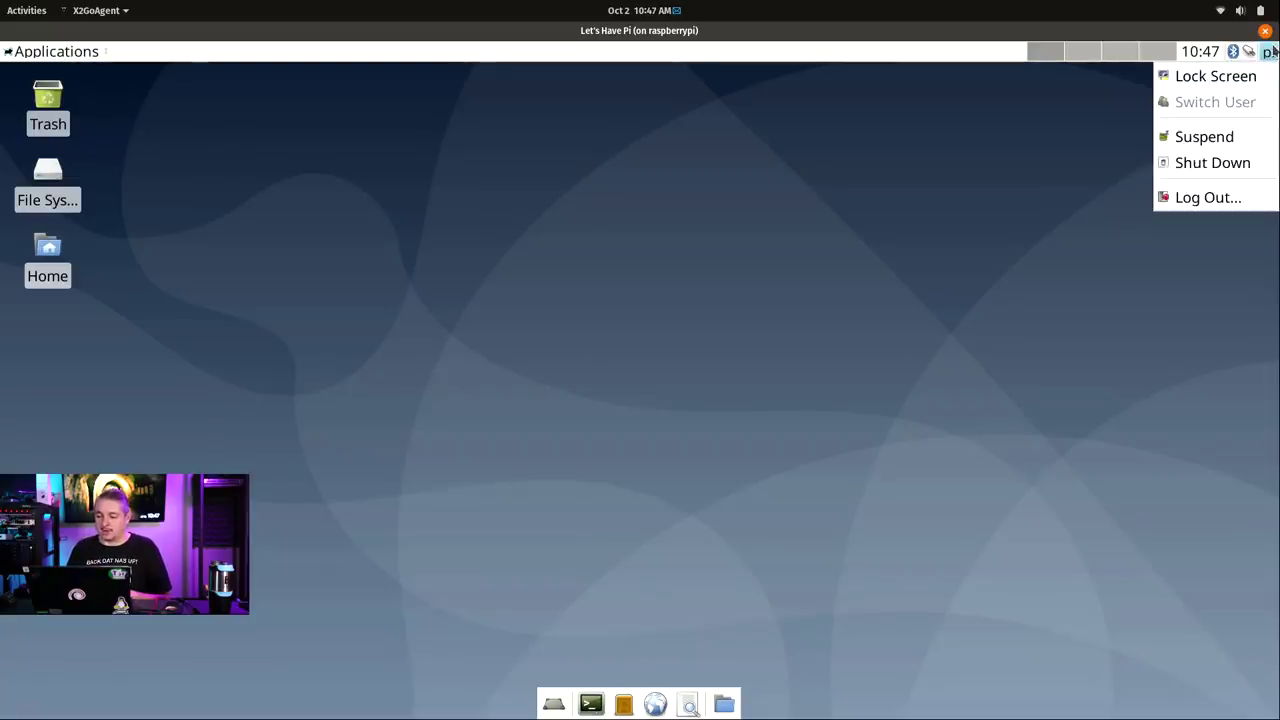
left_click(1207, 198)
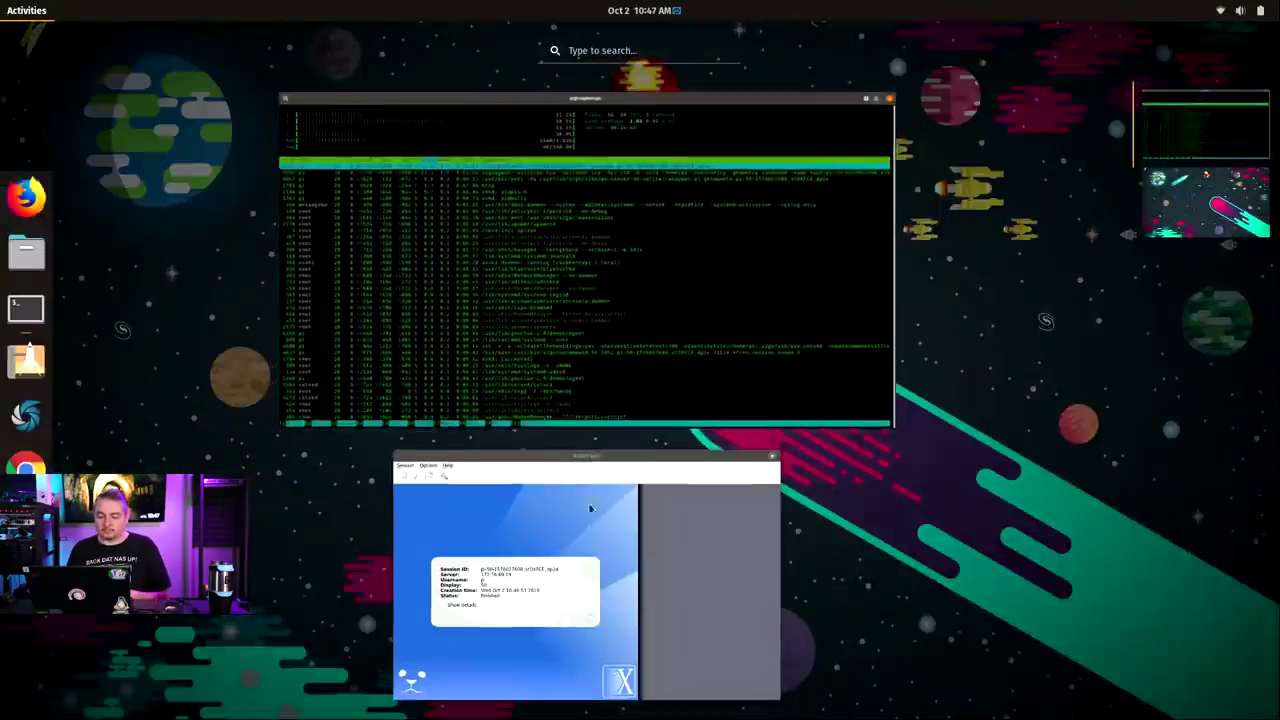
Return to X2Go Client, cancel the XFCE login, and connect the Let's Have Pi session with KDE as its session type
key("super")
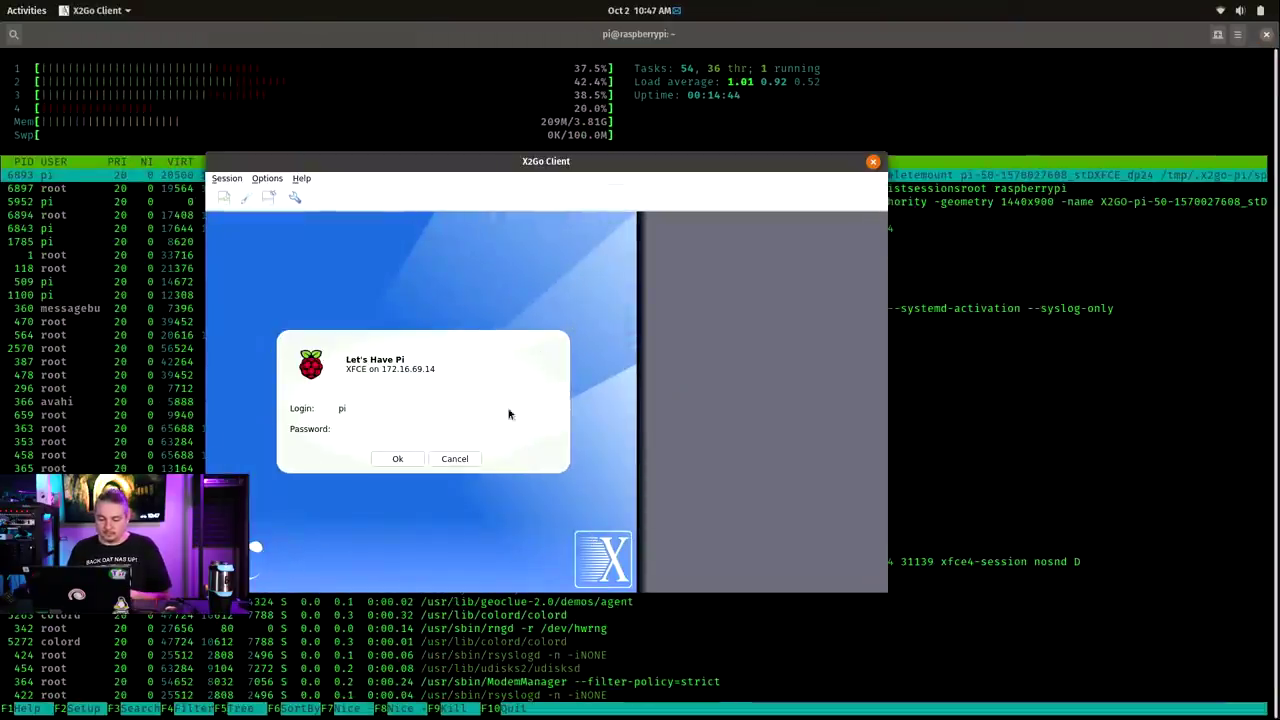
left_click(455, 458)
left_click(712, 291)
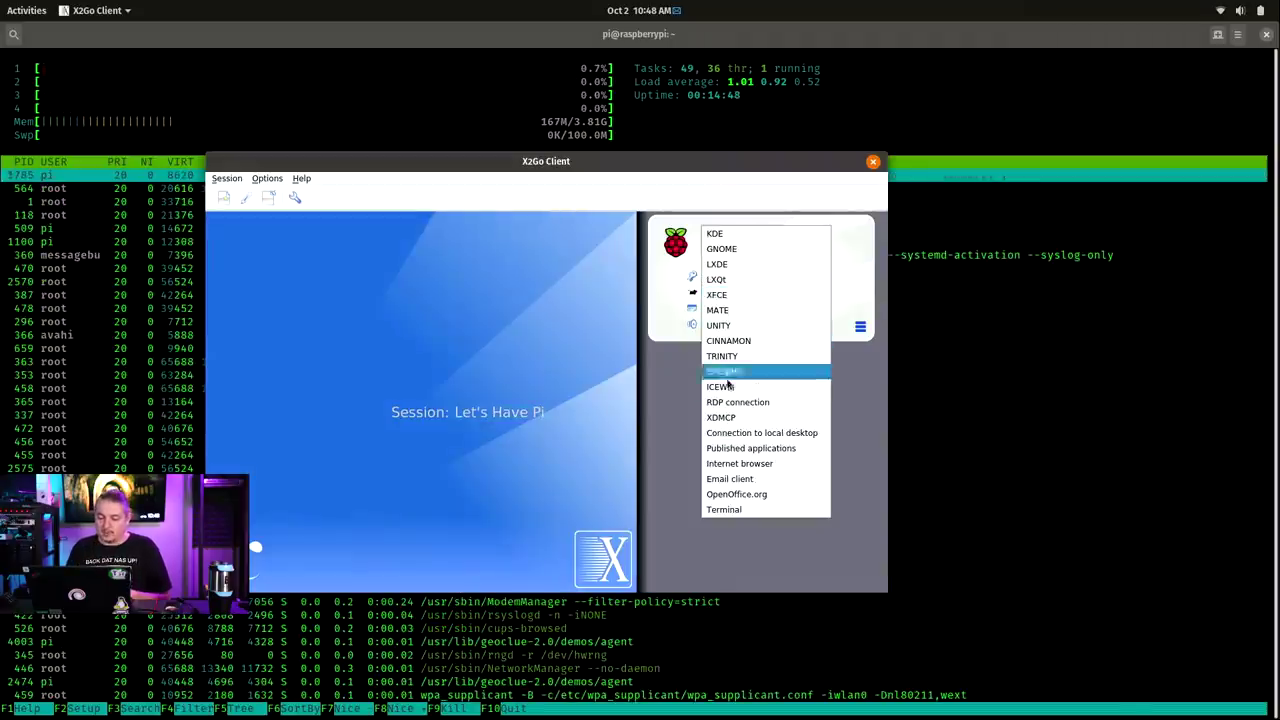
left_click(751, 229)
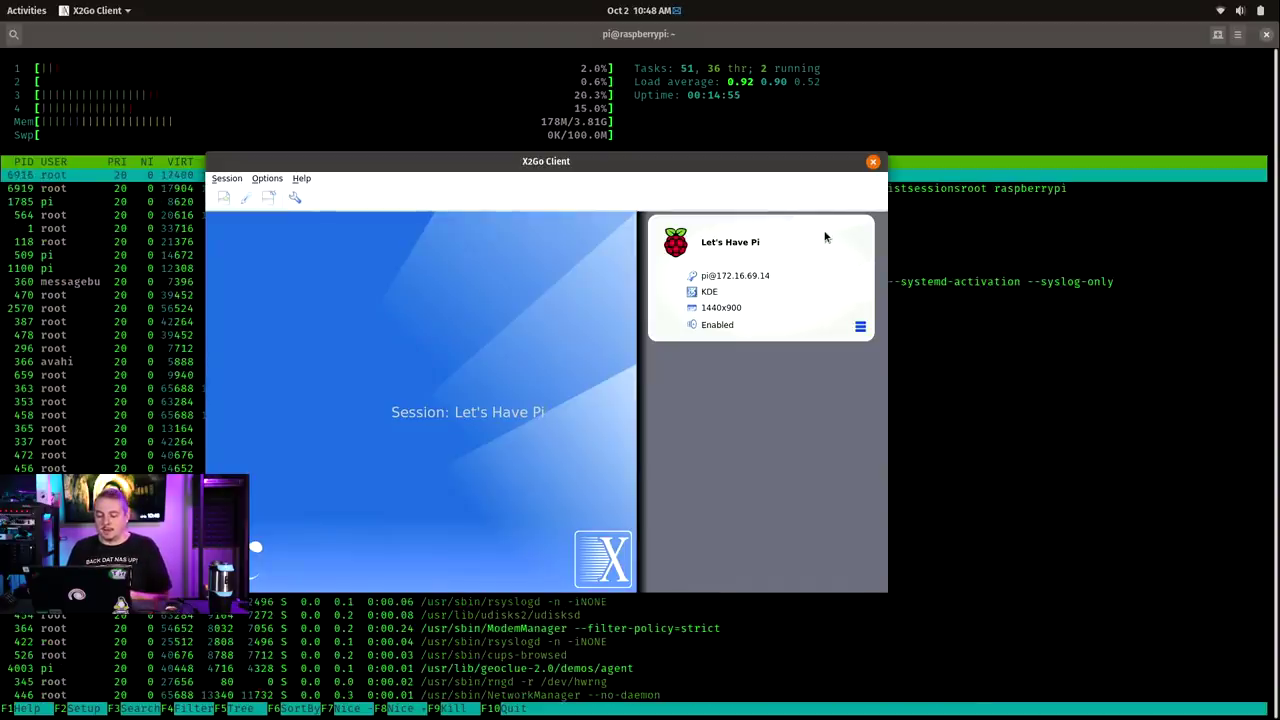
left_click(771, 225)
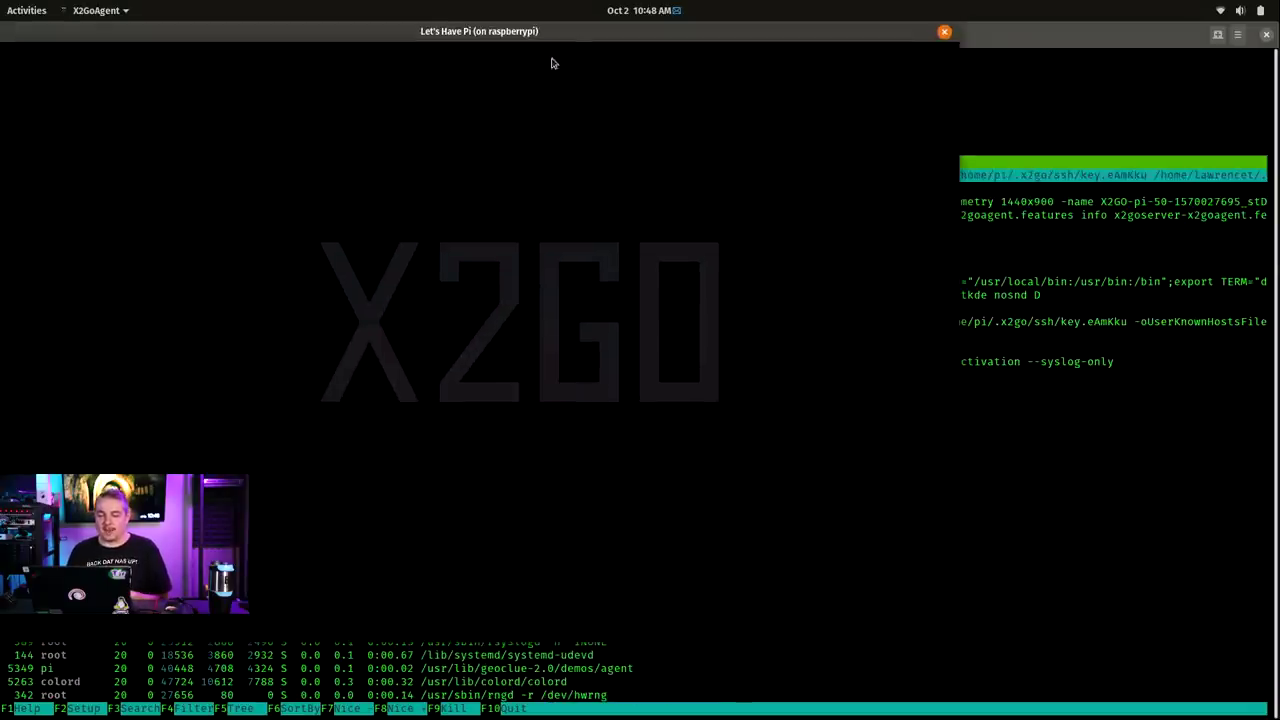
Position the remote KDE window below the htop meters and authenticate the network-control request with the account password
left_click_drag(560, 31, 609, 149)
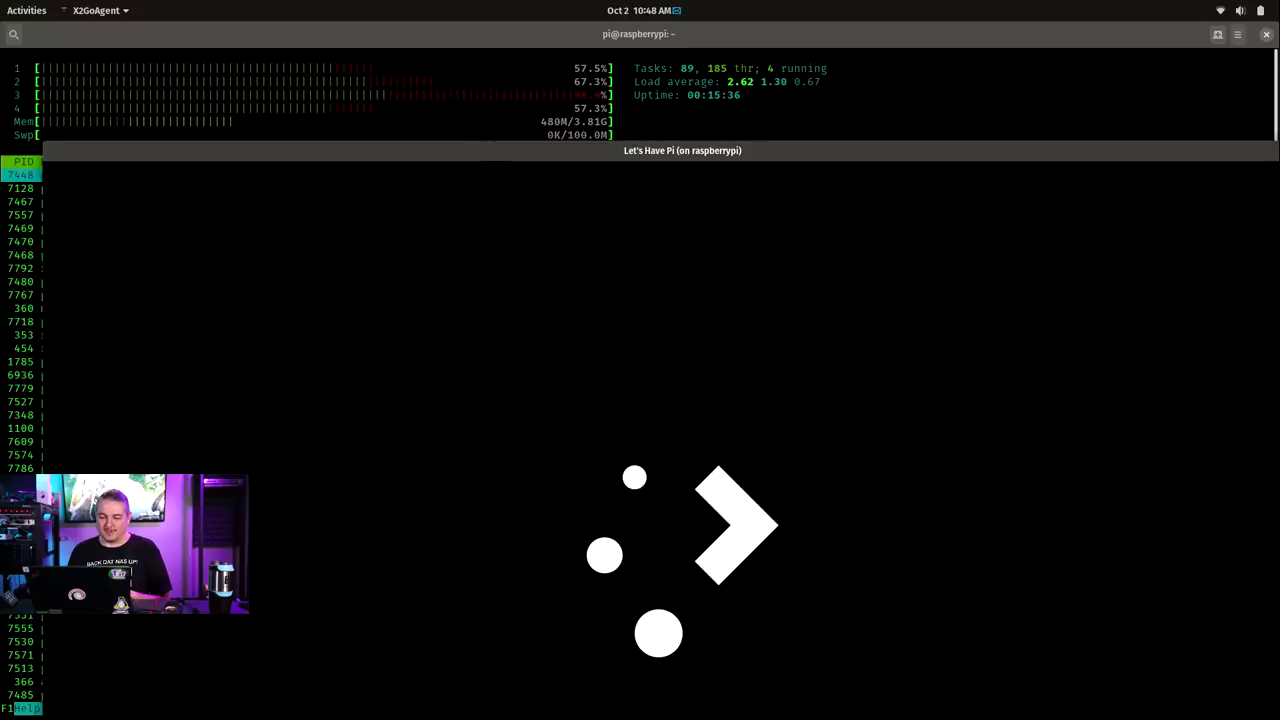
left_click_drag(523, 157, 485, 156)
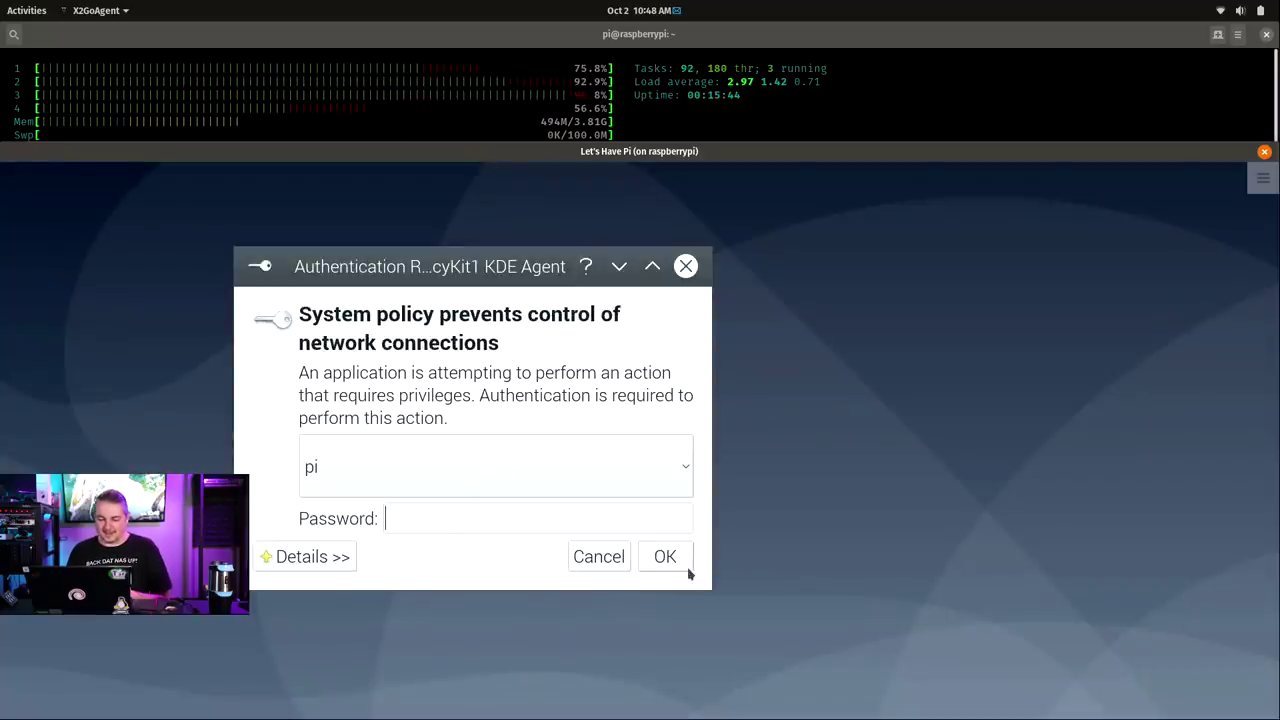
left_click(485, 520)
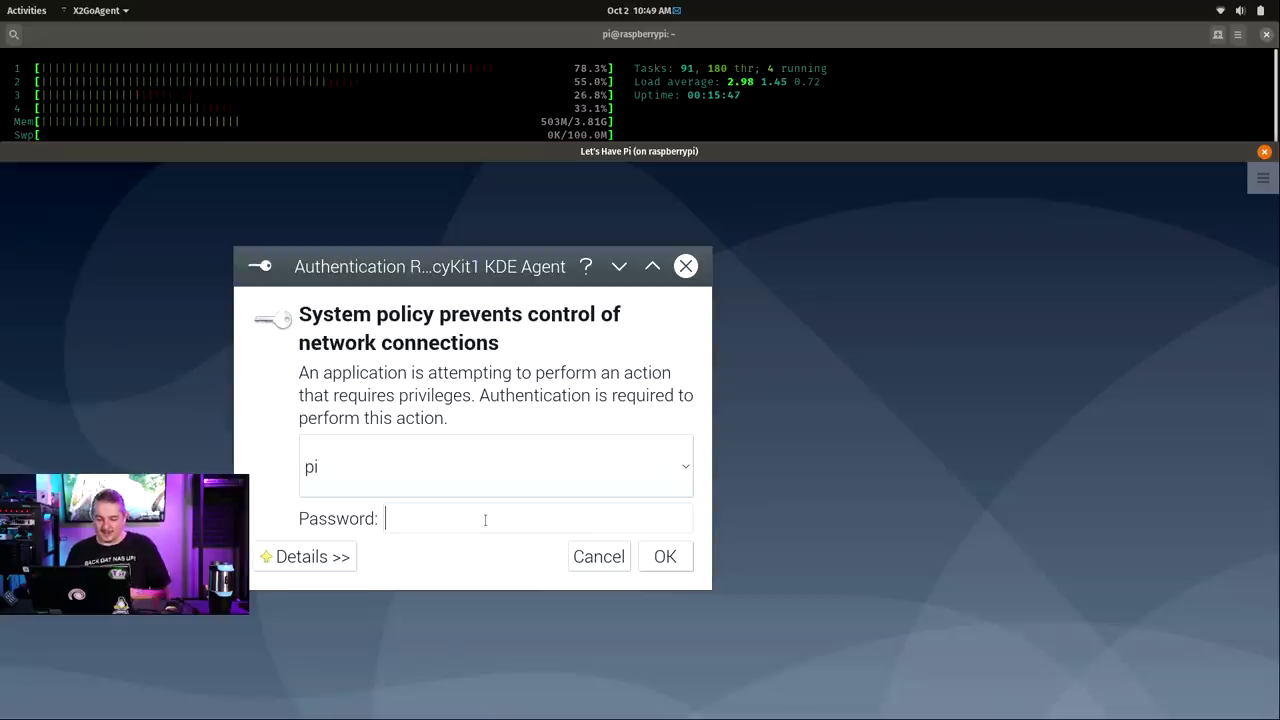
type("●●●●●●")
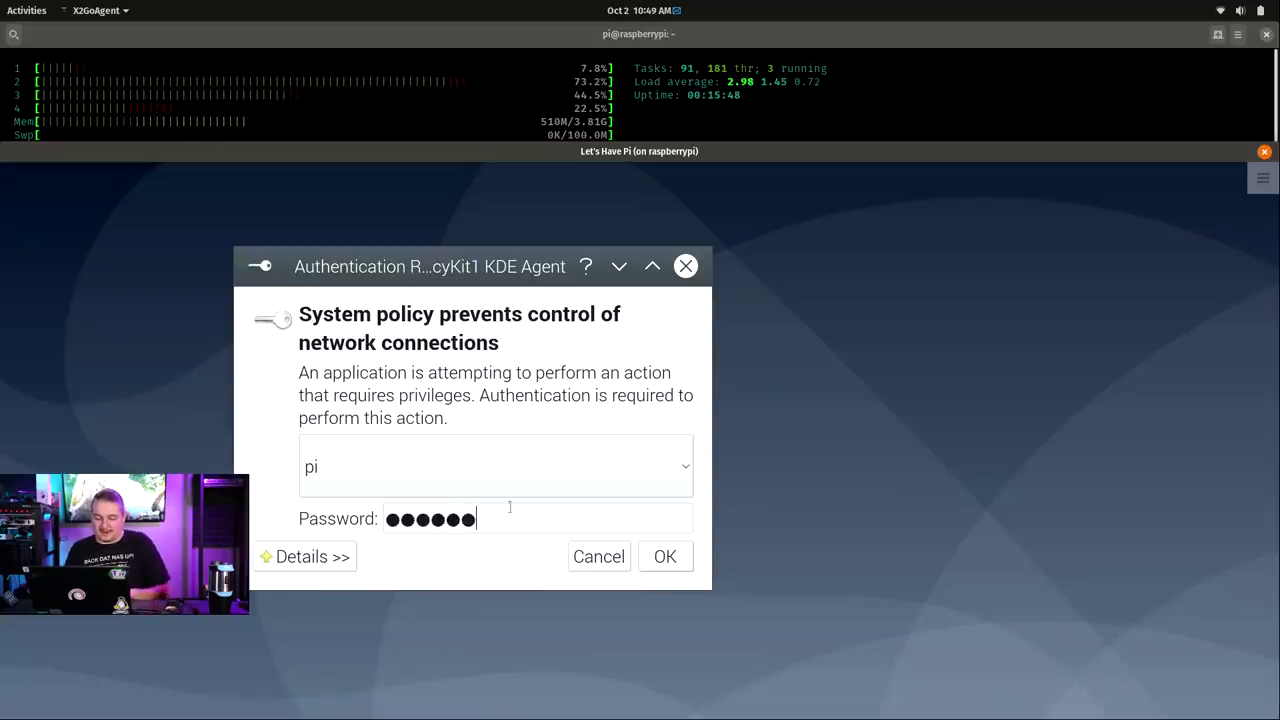
left_click(675, 556)
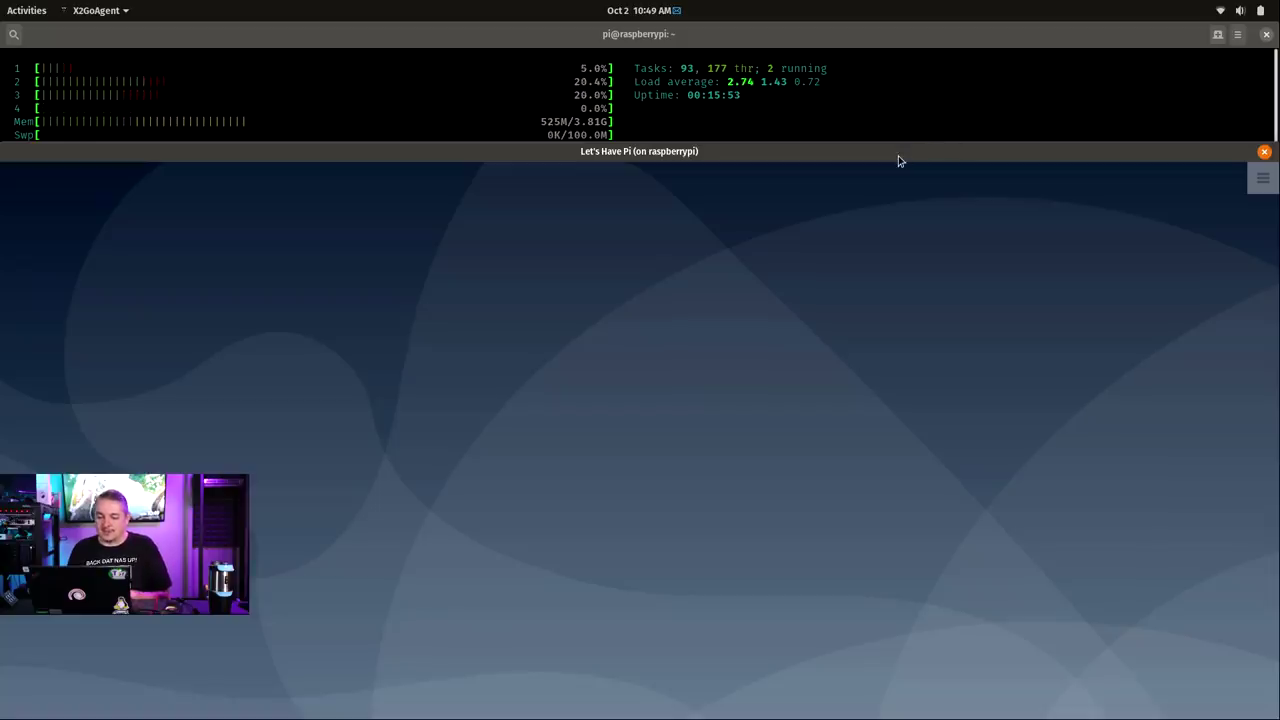
mouse_move(898, 158)
left_mouse_down()
mouse_move(869, 146)
mouse_move(929, 140)
mouse_move(895, 144)
left_mouse_up()
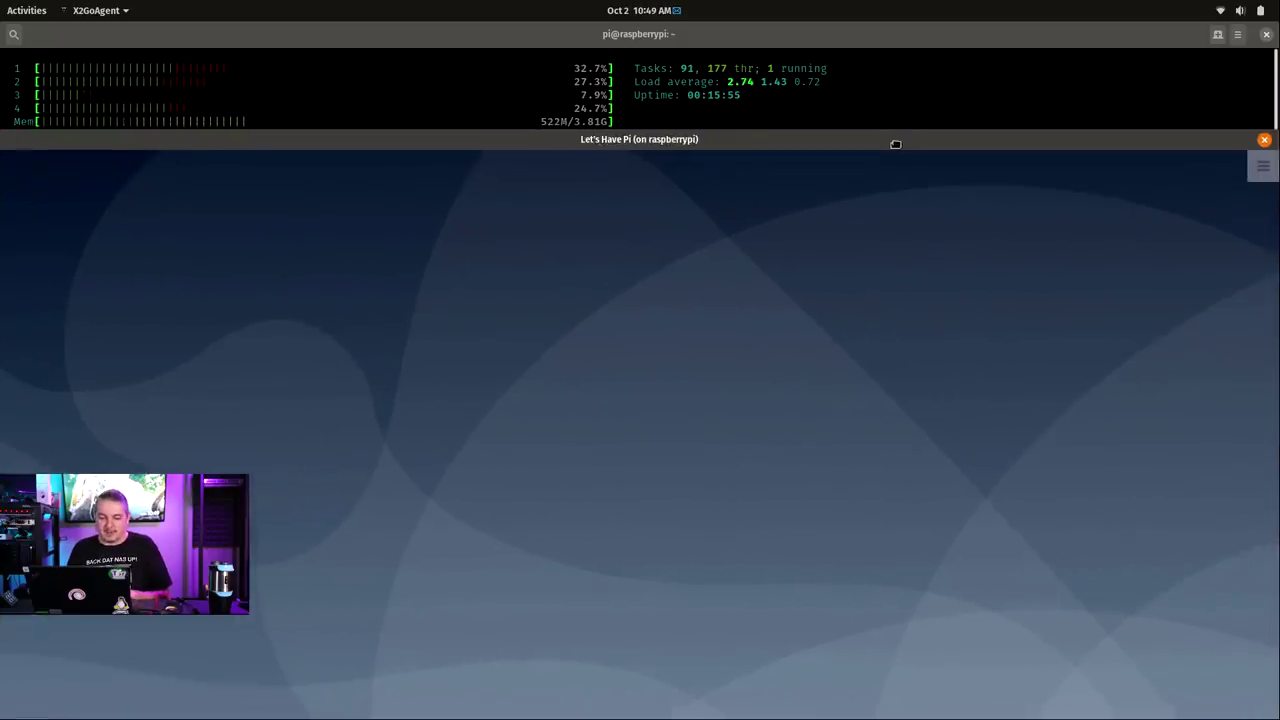
Check the Activities view of the remote KDE desktop and open the desktop with Dolphin
left_click(1263, 168)
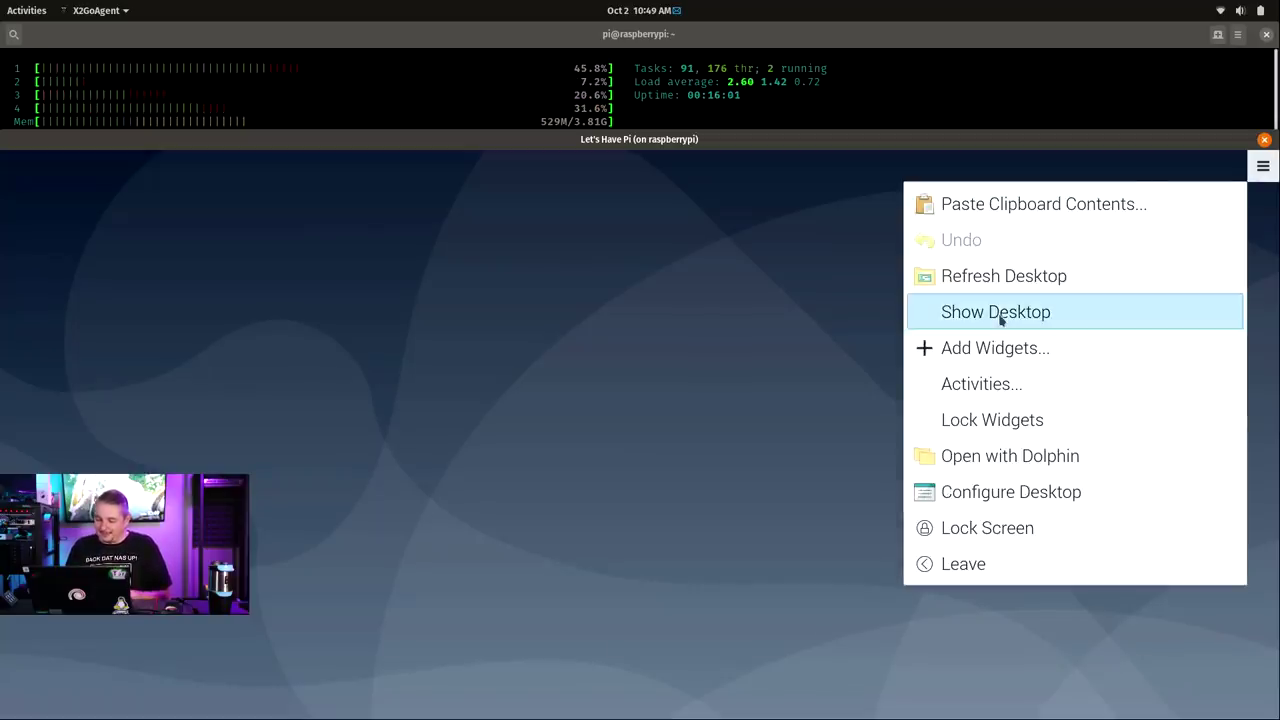
left_click(993, 380)
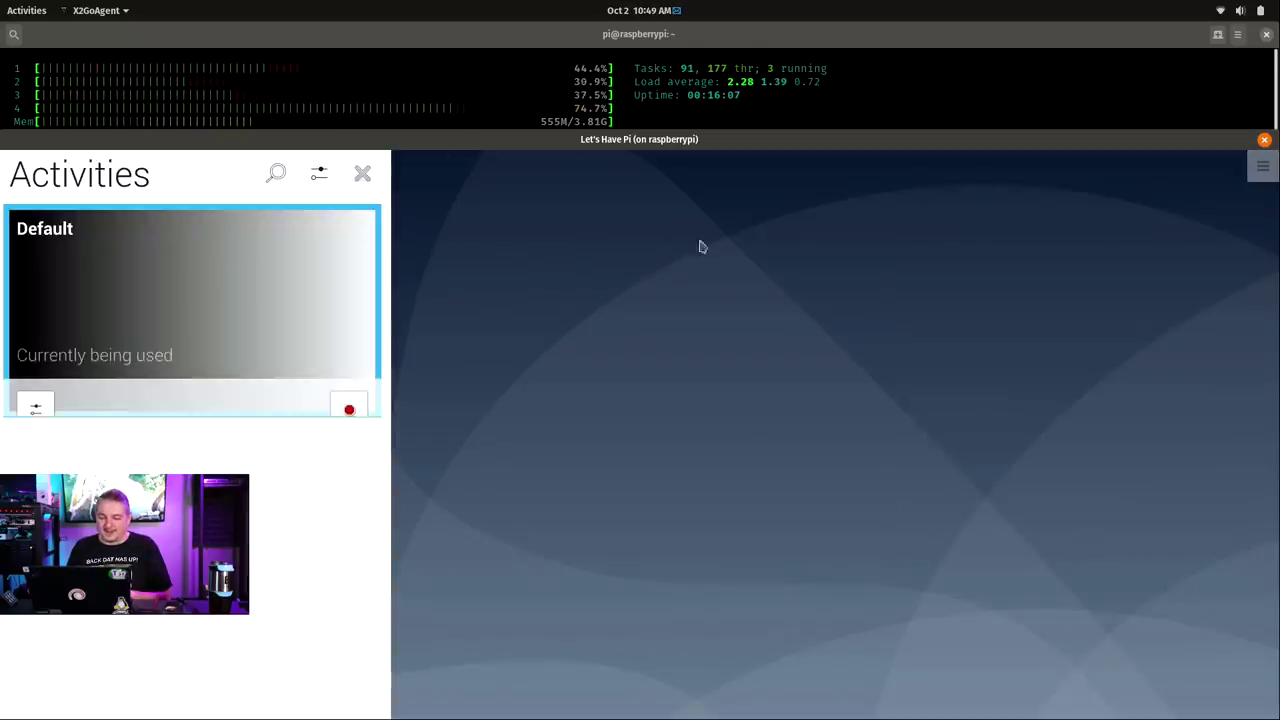
left_click(1258, 168)
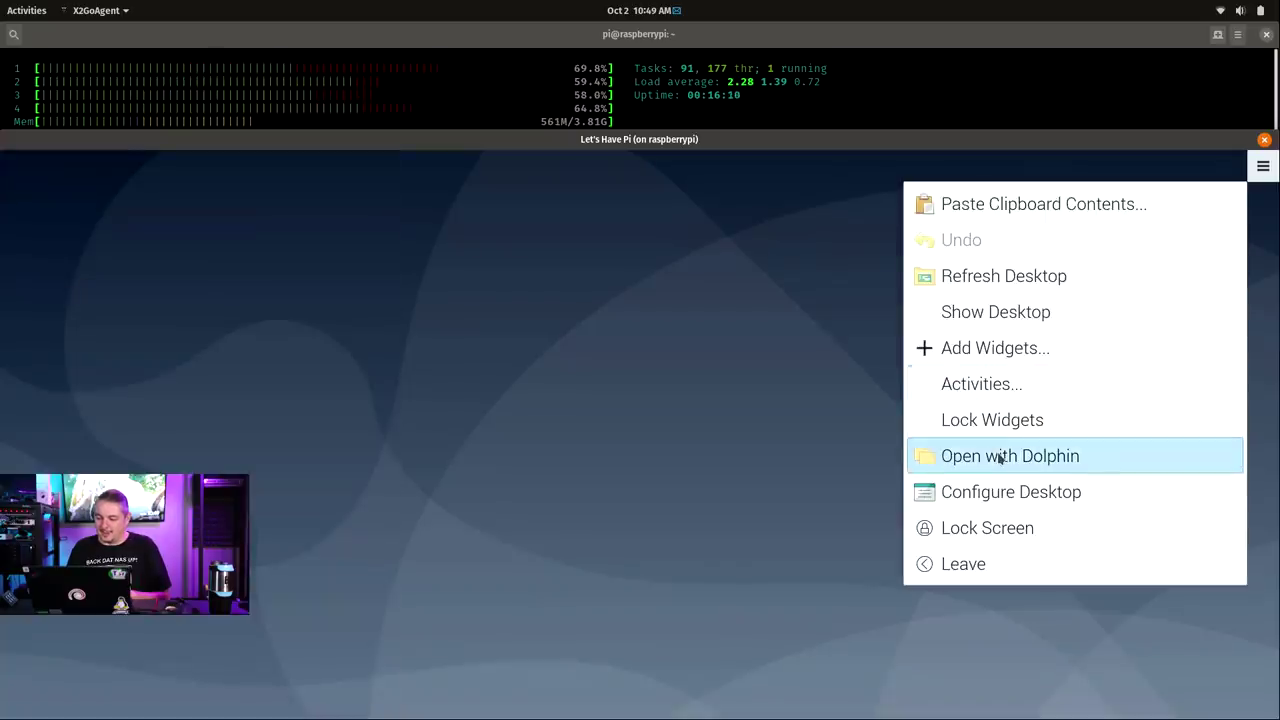
left_click(999, 456)
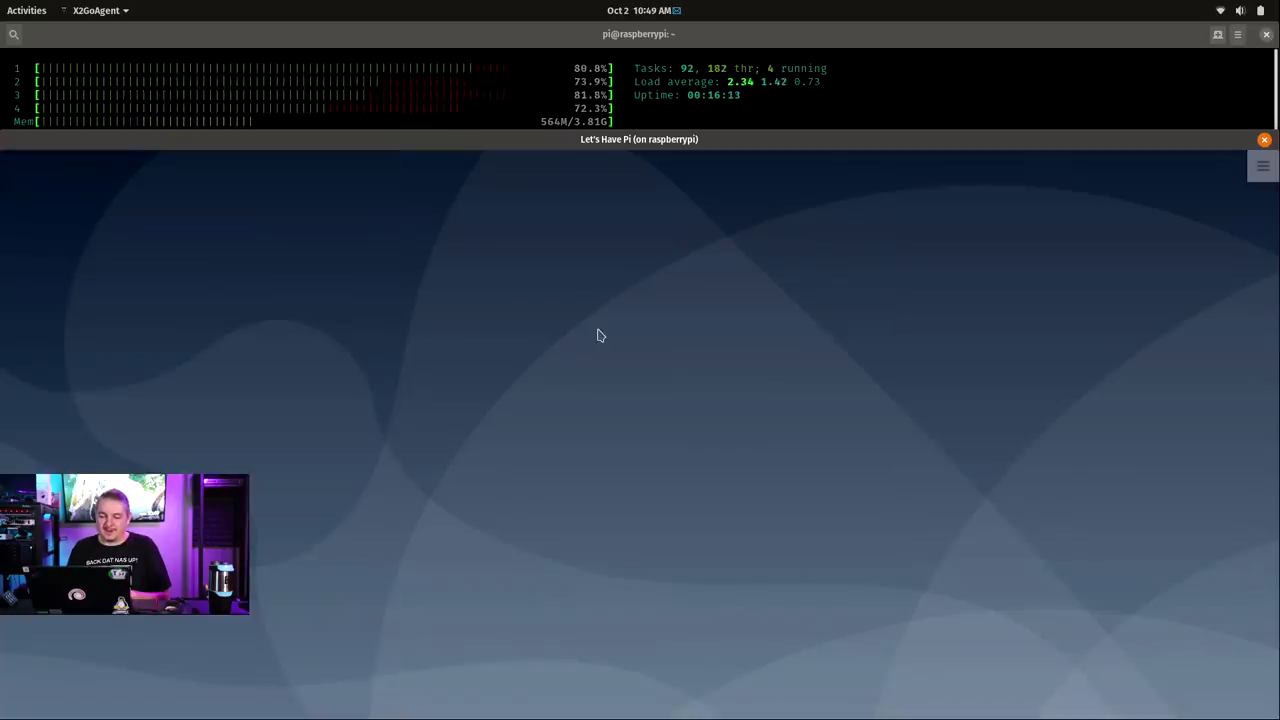
Acknowledge Dolphin's shortcut-conflict message, then test moving and closing the file manager in the maximized remote window
left_click_drag(195, 163, 537, 323)
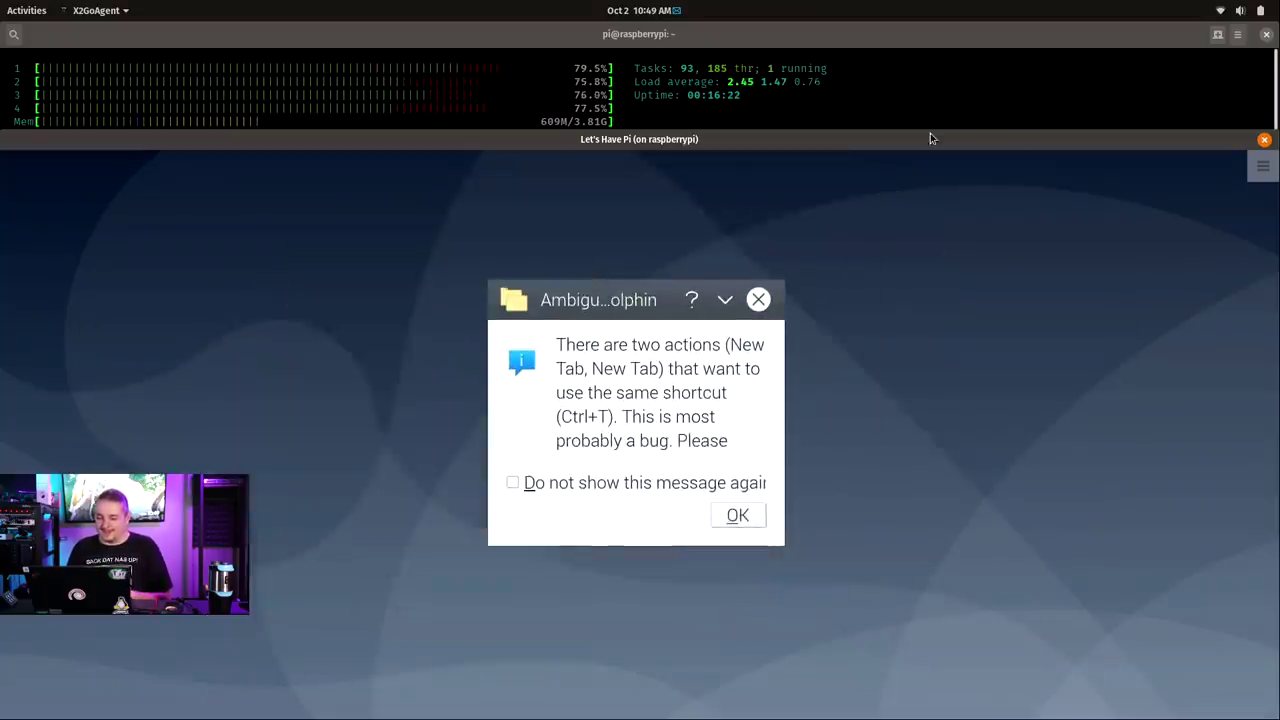
left_click_drag(930, 138, 913, 47)
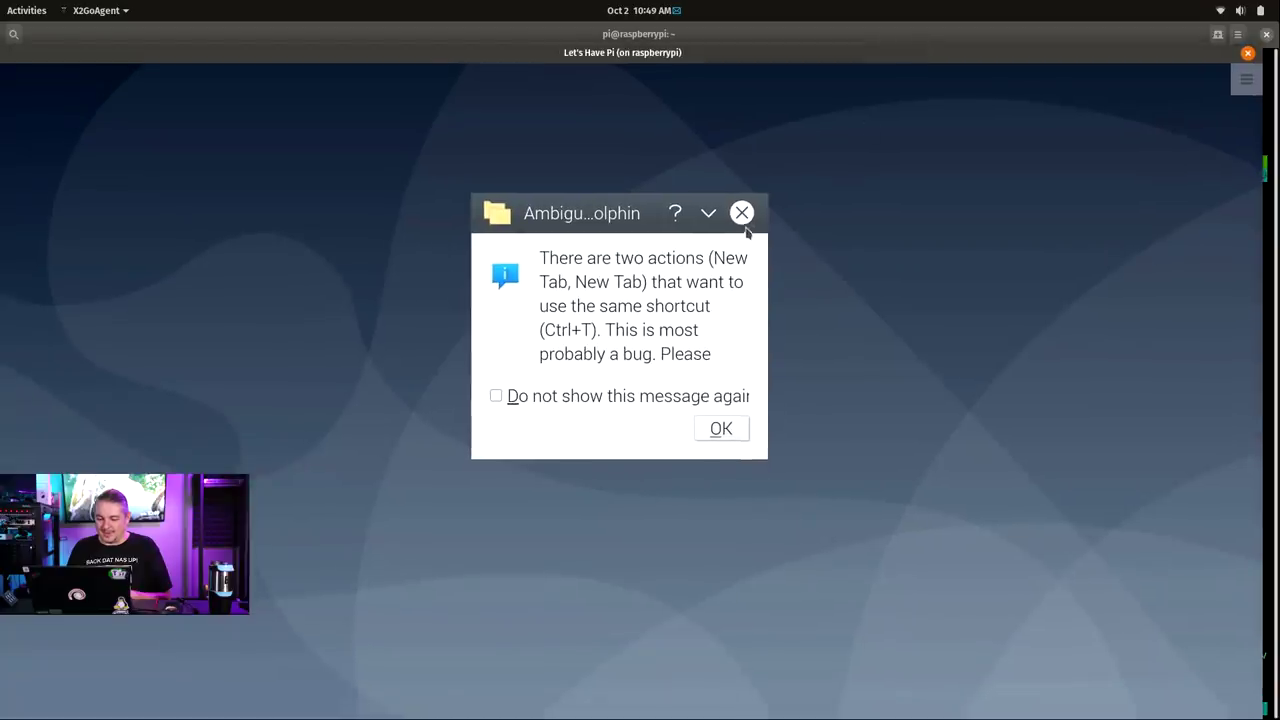
left_click(706, 430)
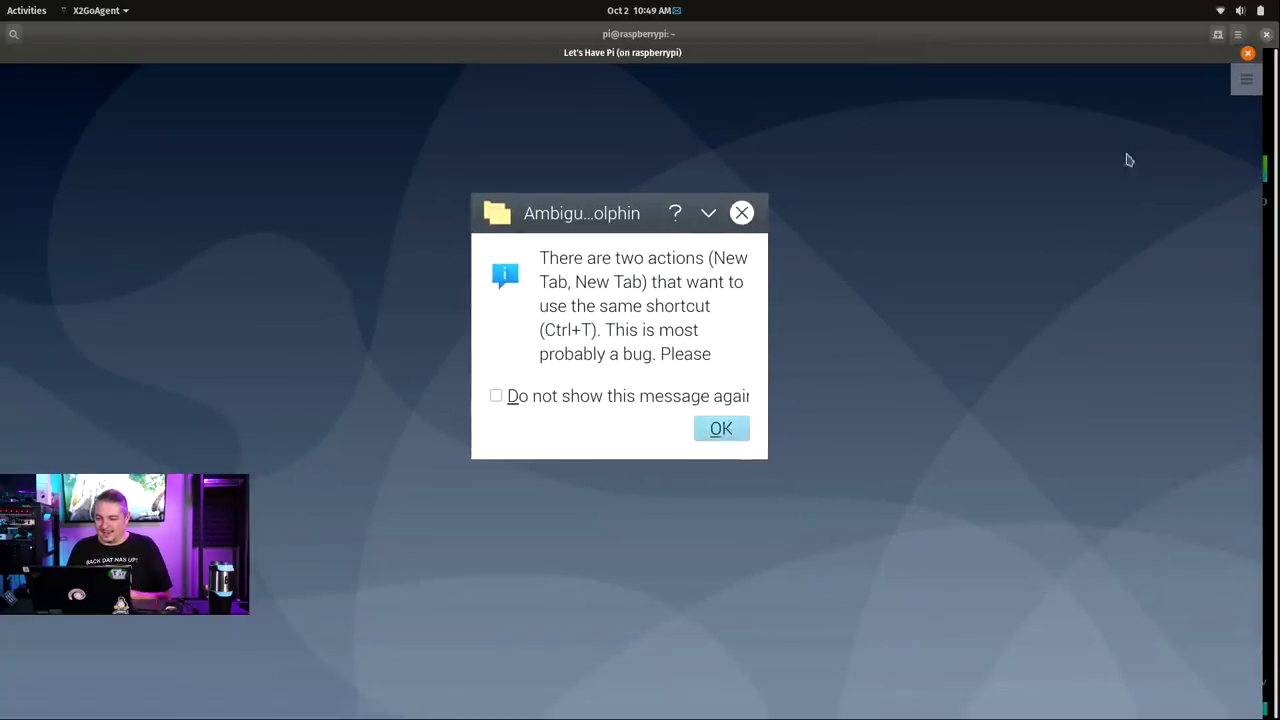
double_click(1058, 53)
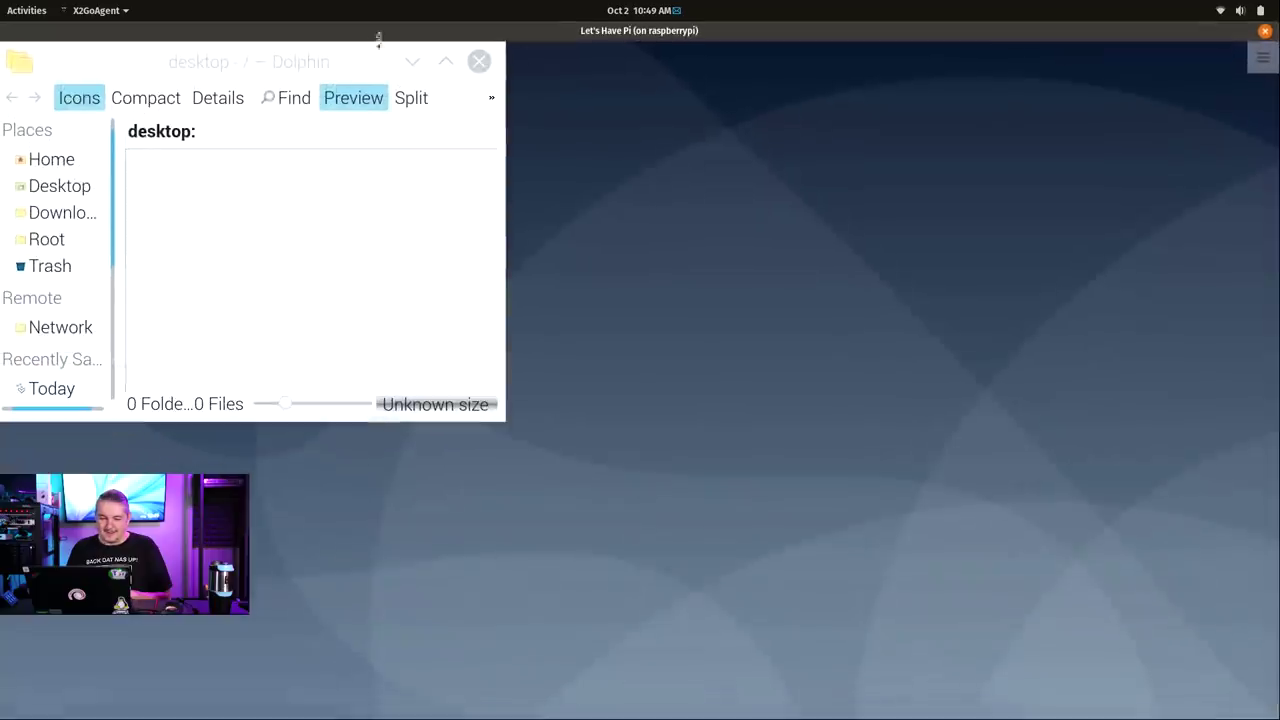
left_click_drag(285, 54, 640, 206)
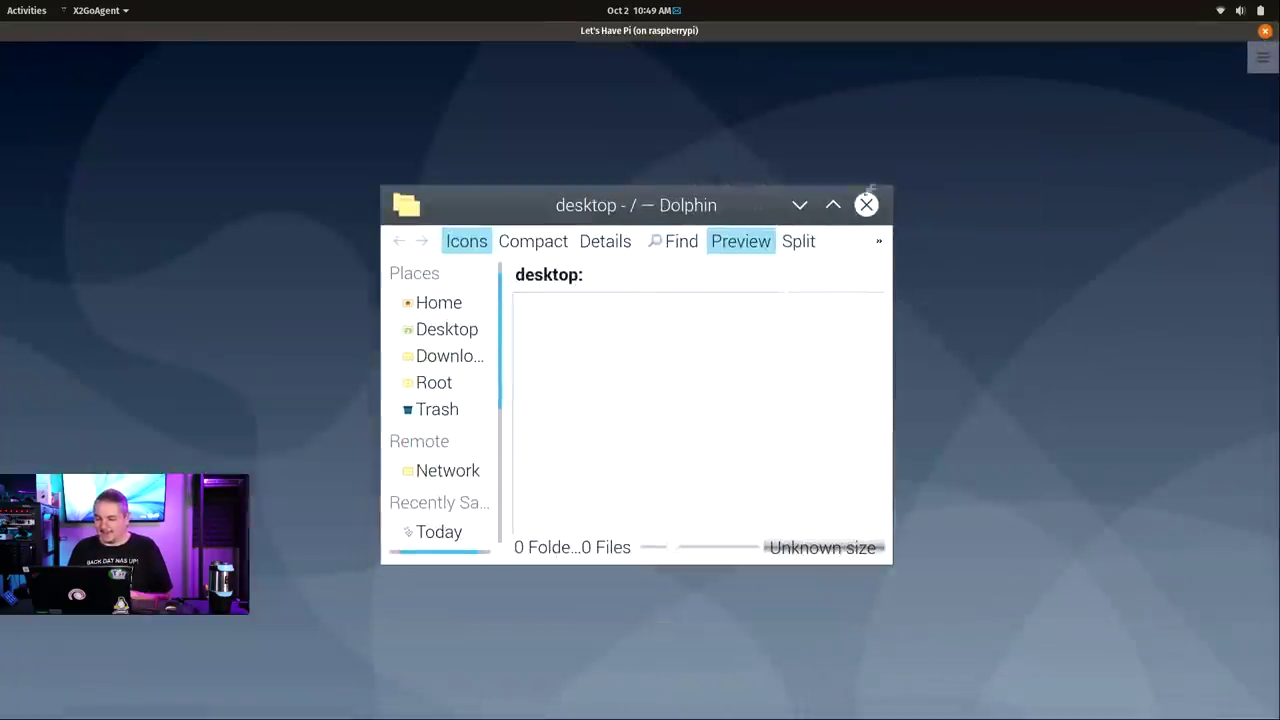
left_click(867, 208)
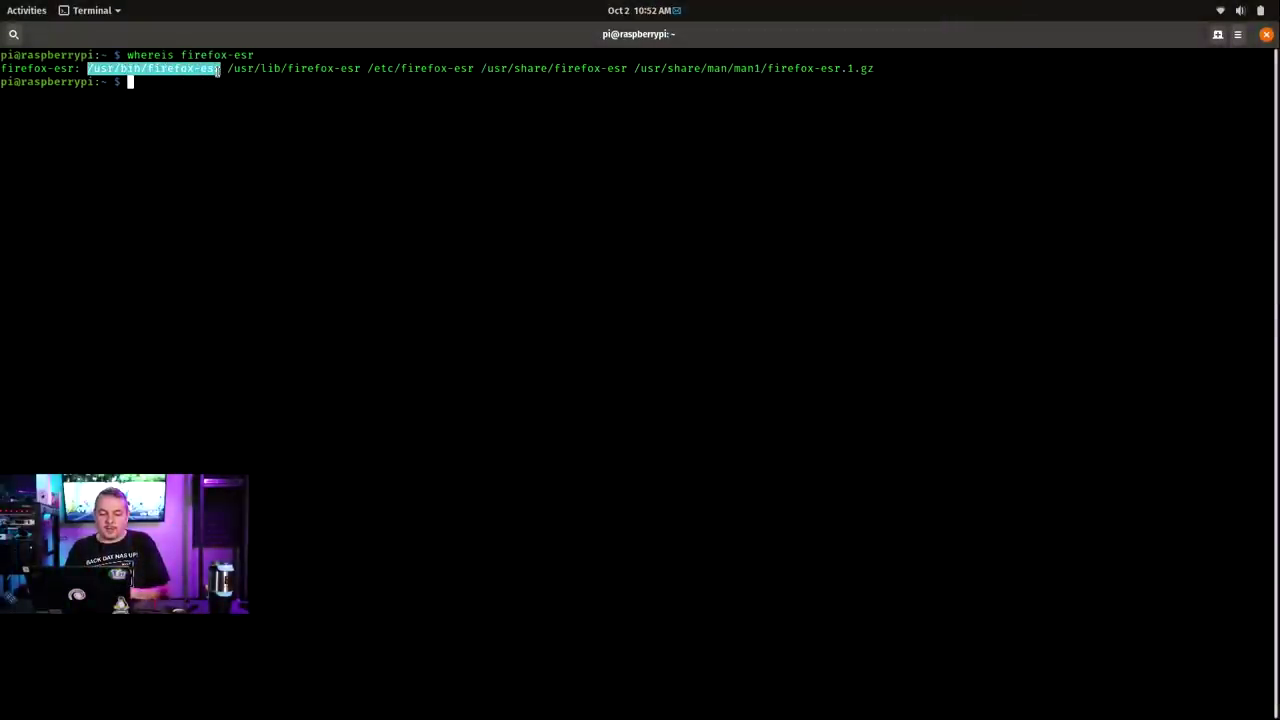
Copy the path /usr/bin/firefox-esr from the terminal, set it as the session's single-application command and save the preferences
right_click(217, 75)
left_click(248, 81)
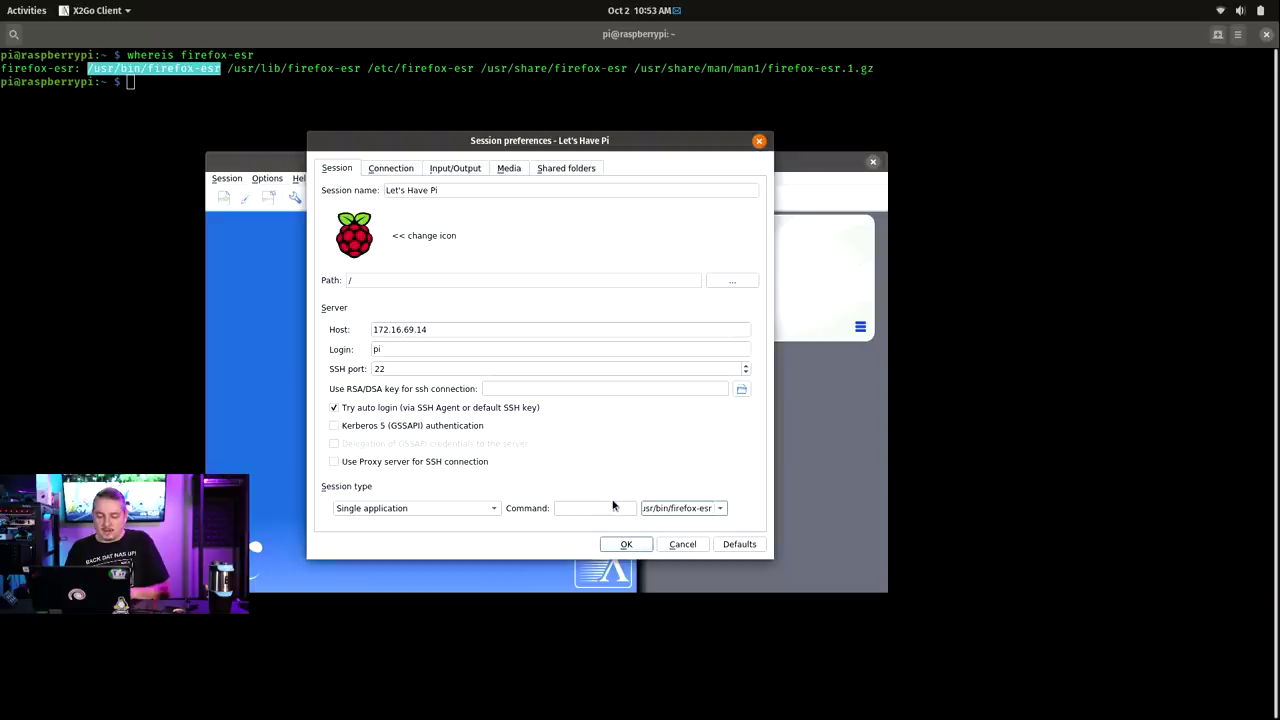
key("ctrl+a")
key("ctrl+v")
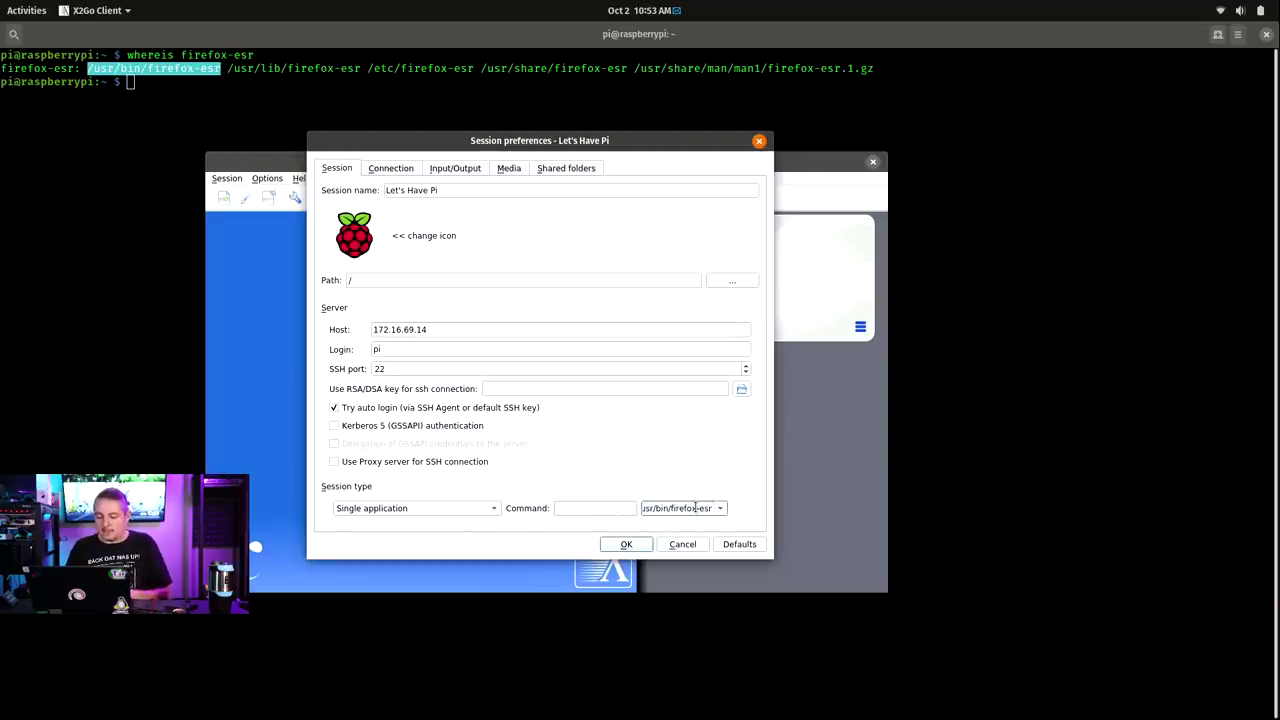
left_click(632, 544)
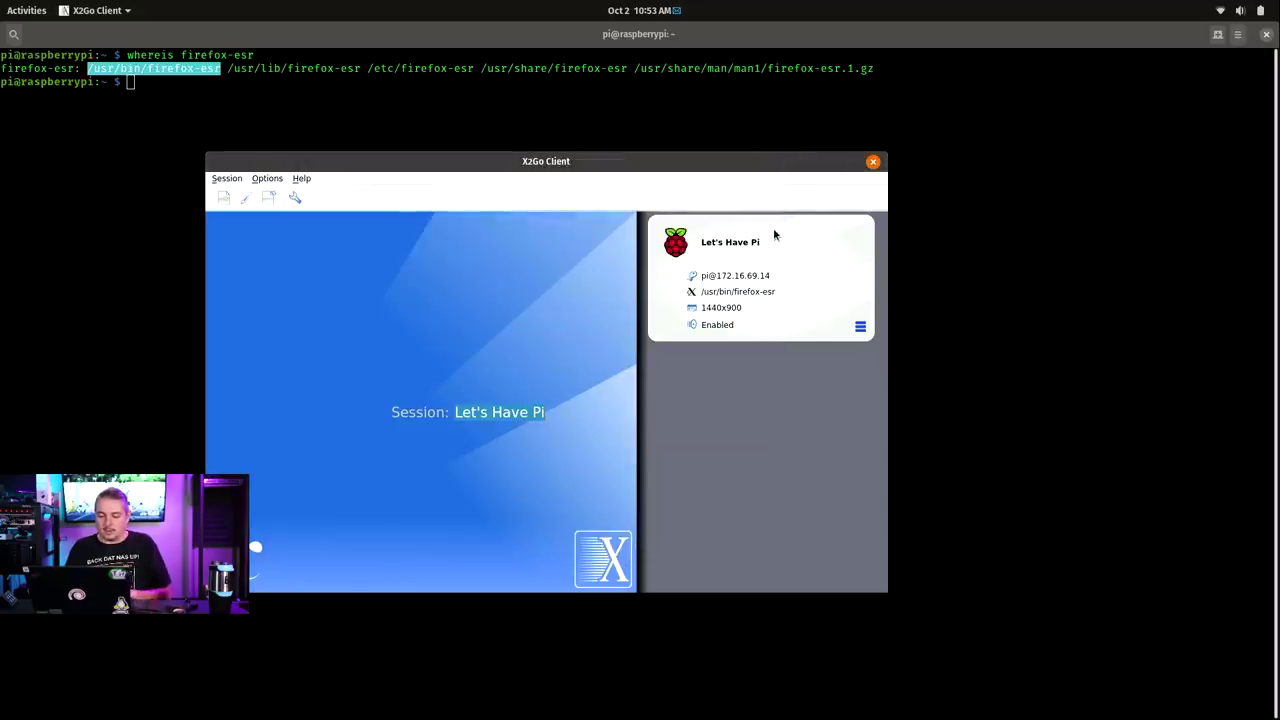
Start a new Let's Have Pi session for Firefox and run htop in the Raspberry Pi terminal
left_click(771, 257)
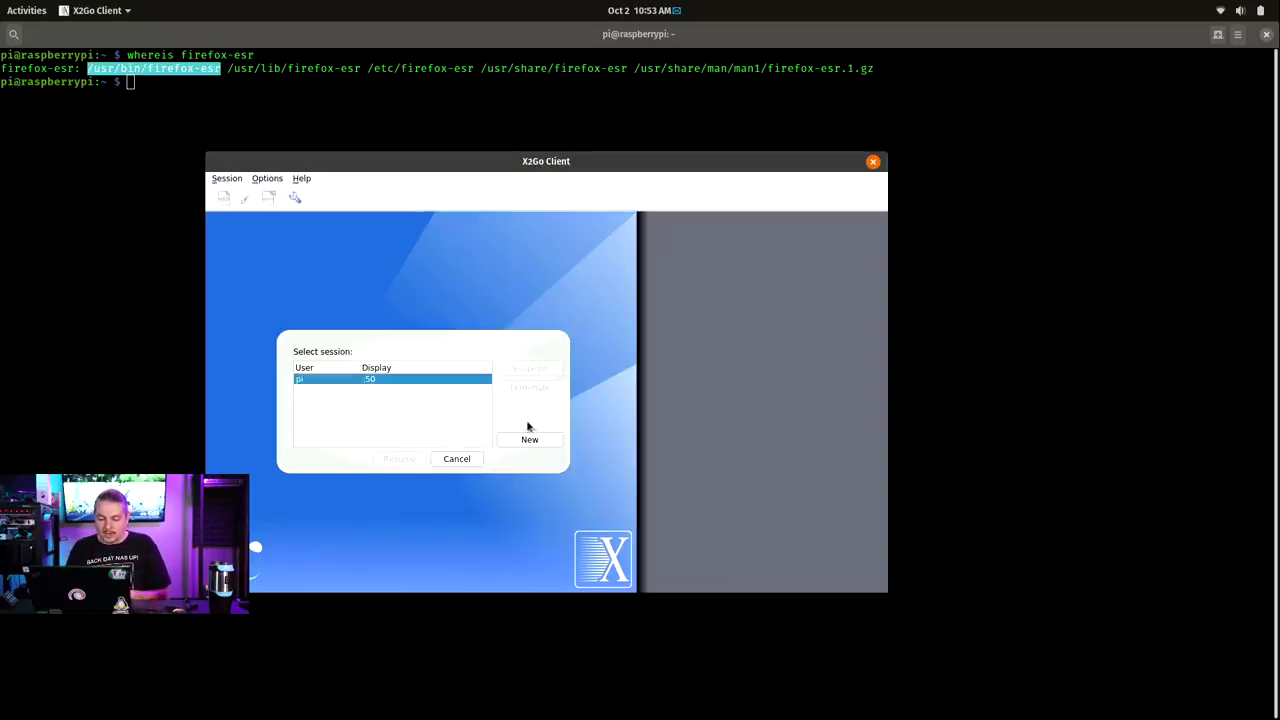
left_click(530, 440)
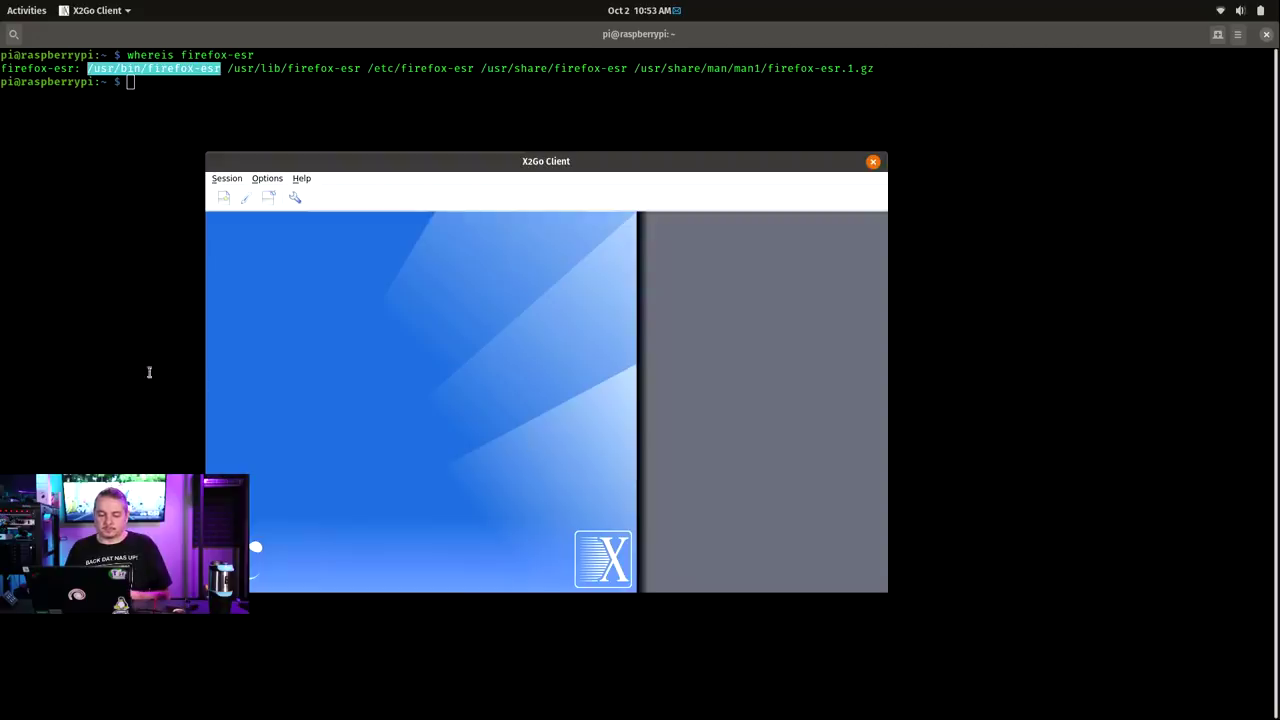
left_click(140, 366)
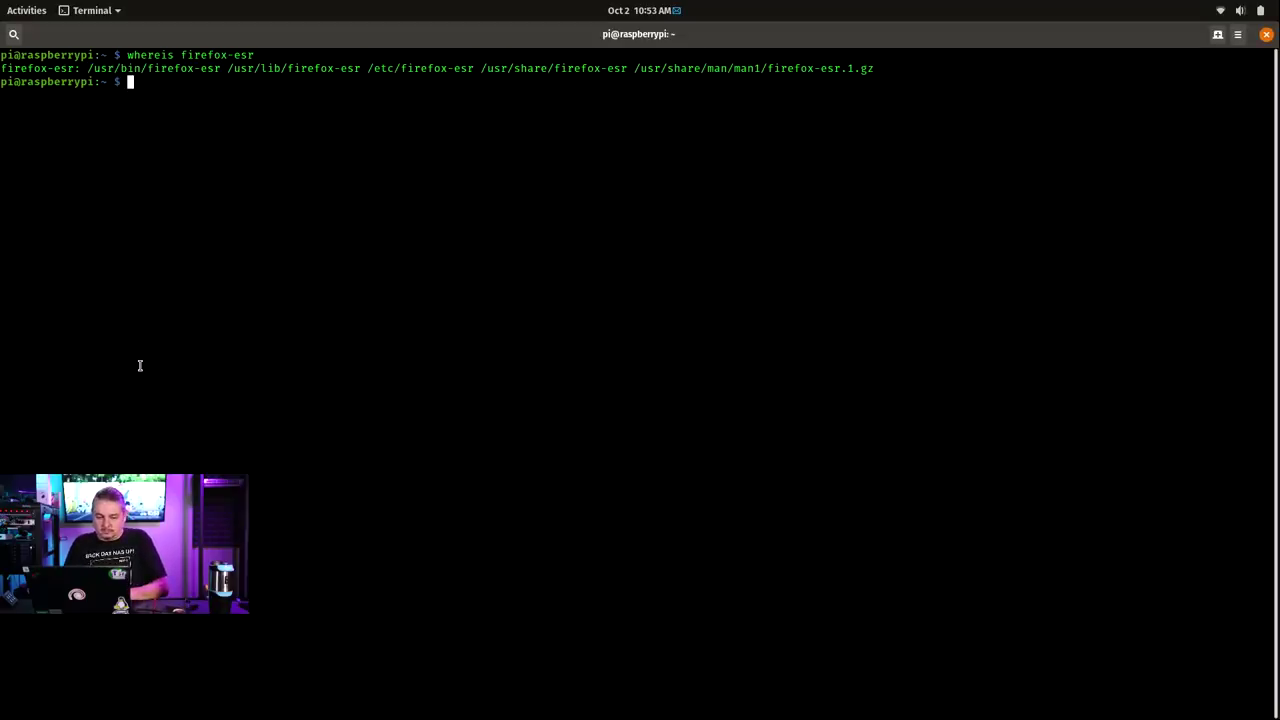
type("htop")
key("Return")
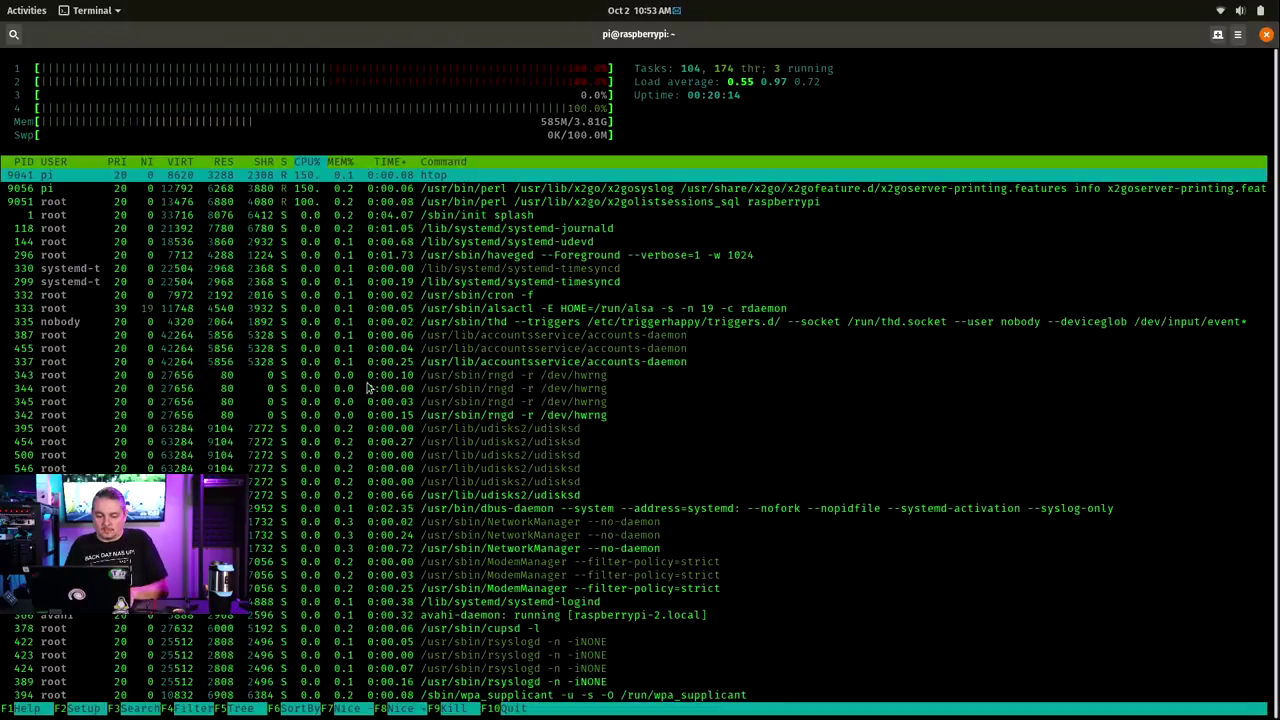
Switch to the remote Firefox window, restore it from maximized and place it below the htop meters
key("alt+Tab")
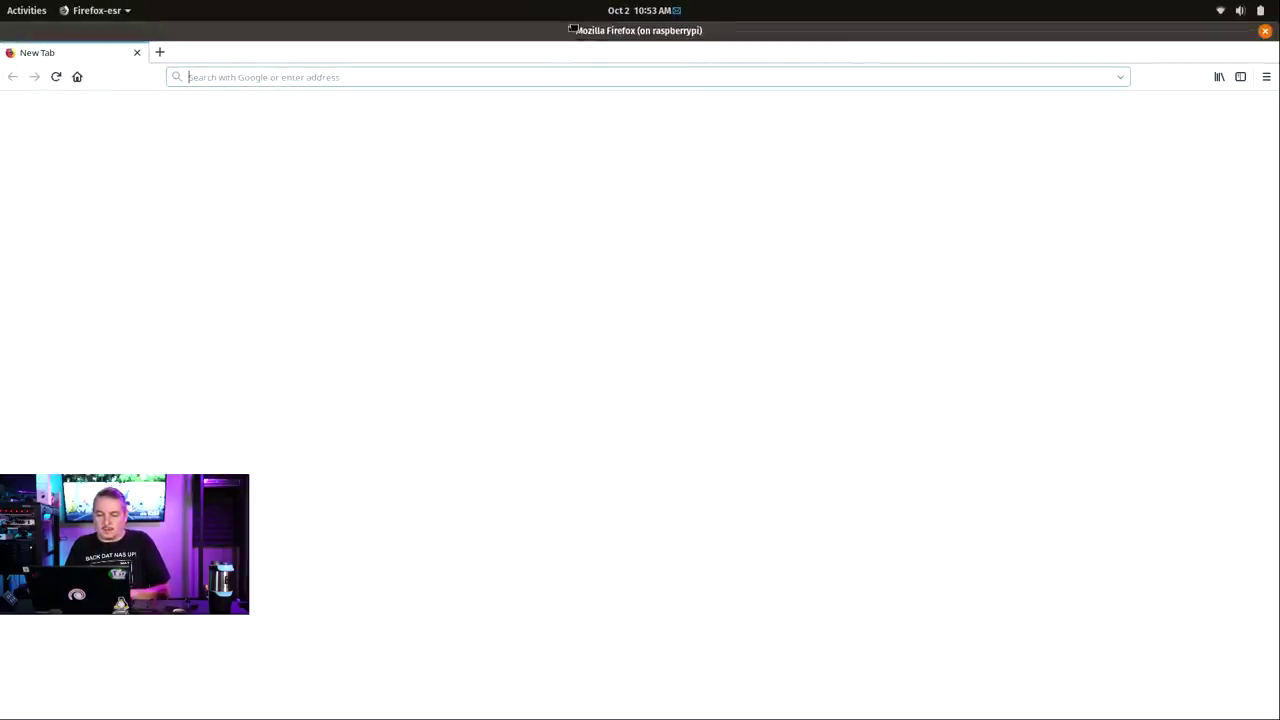
double_click(571, 29)
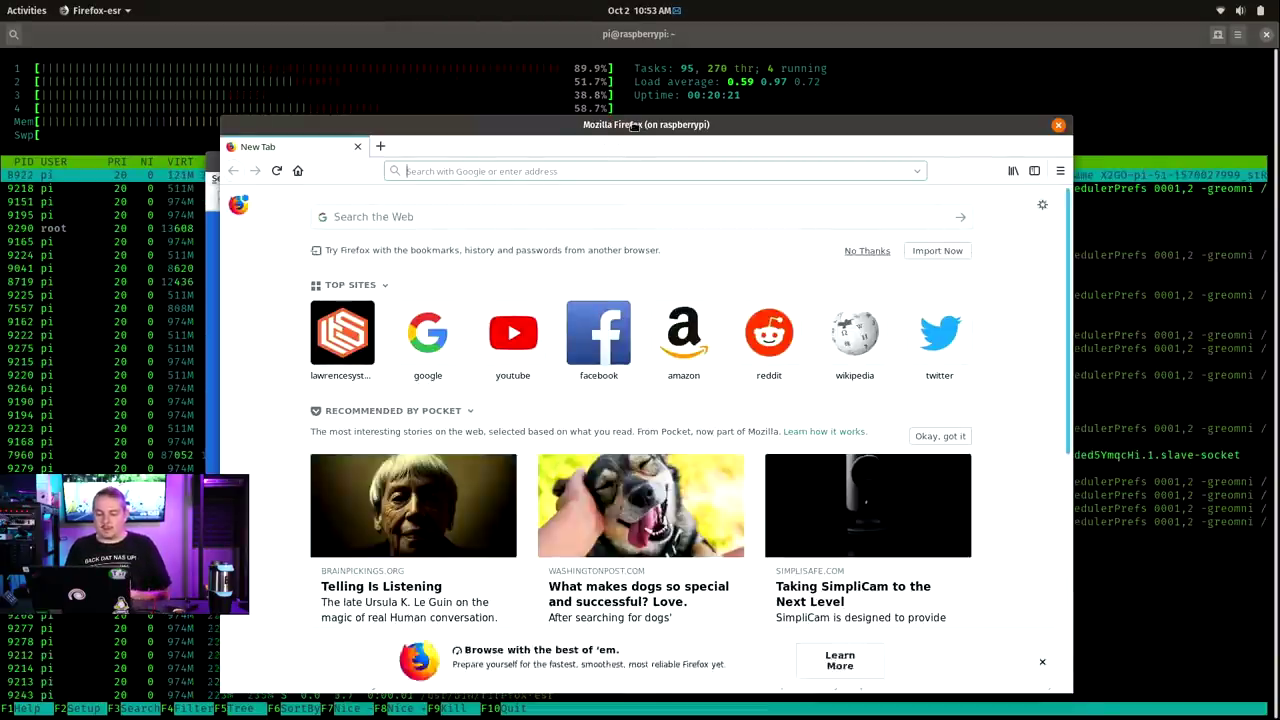
left_click_drag(633, 127, 647, 187)
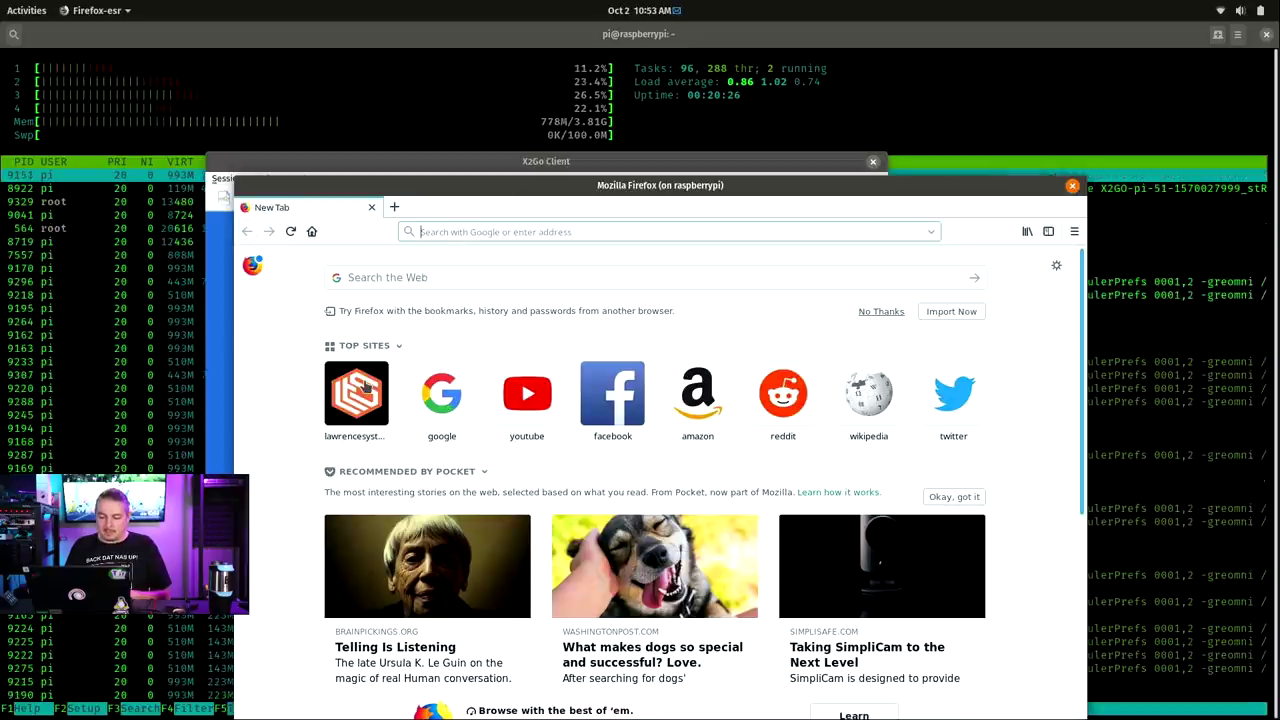
Load the Lawrence Systems site and Facebook in separate Firefox tabs and add another new tab
left_click(366, 389)
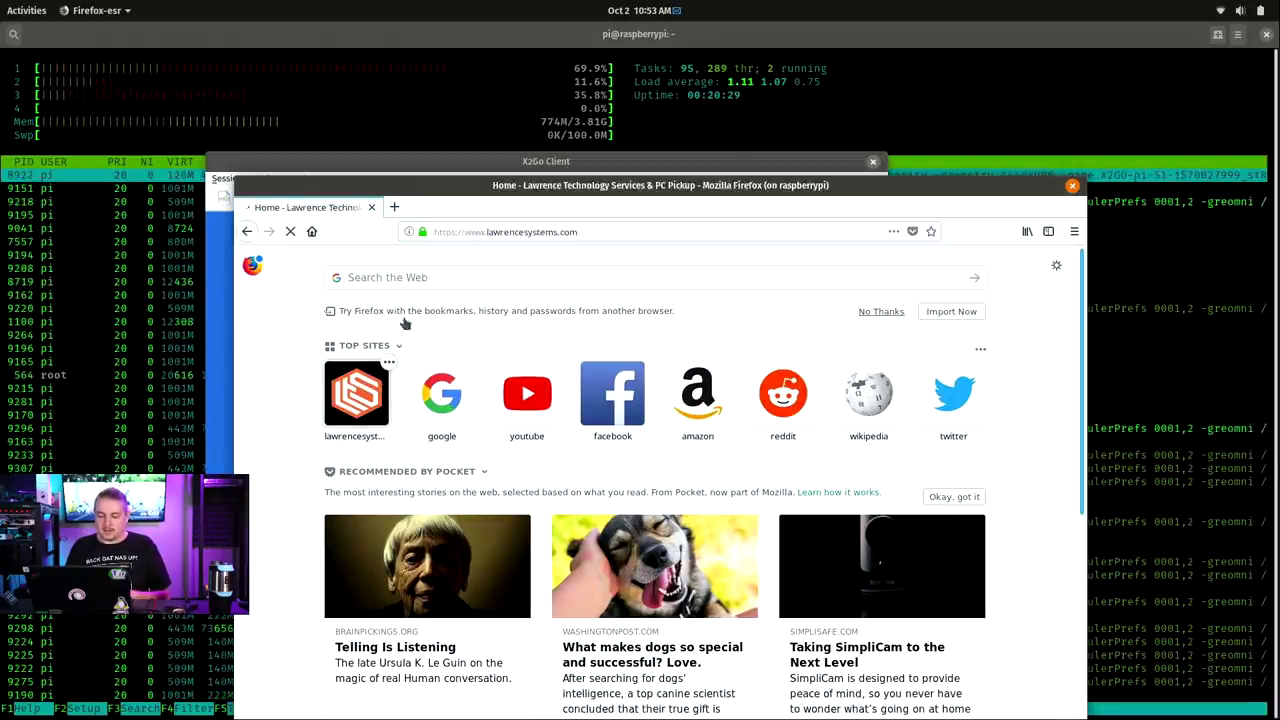
left_click(396, 209)
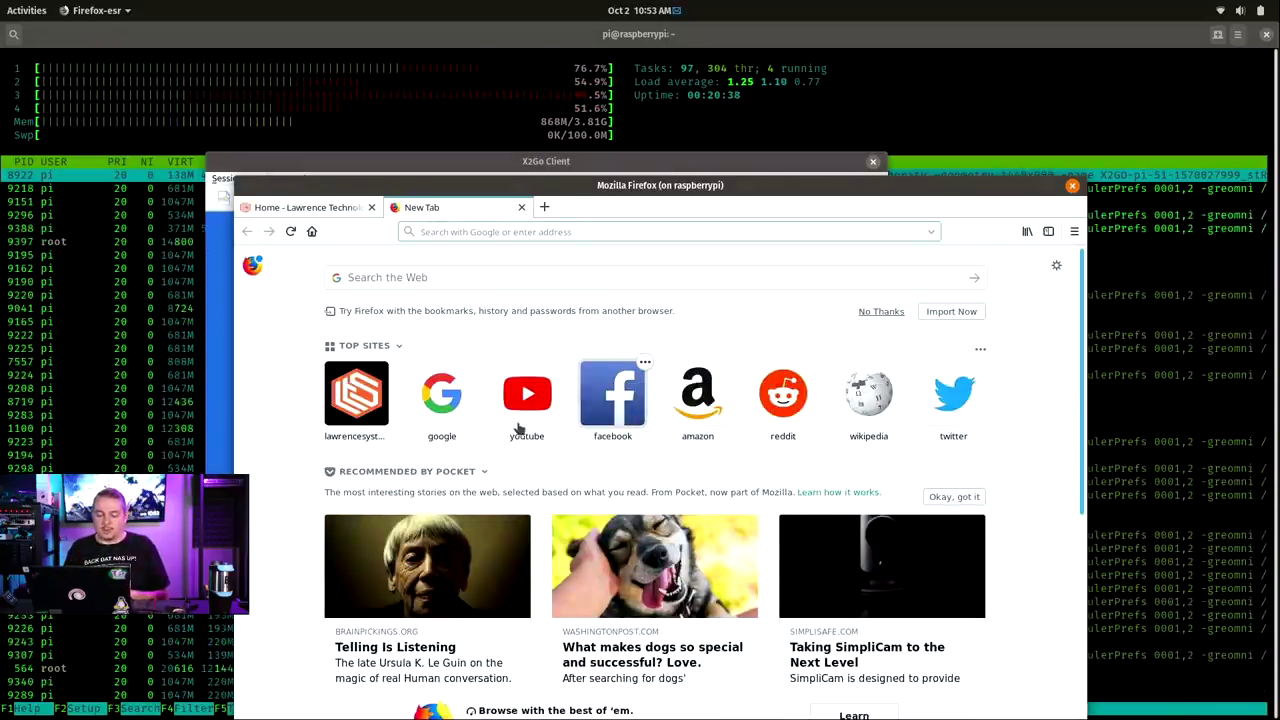
left_click(610, 432)
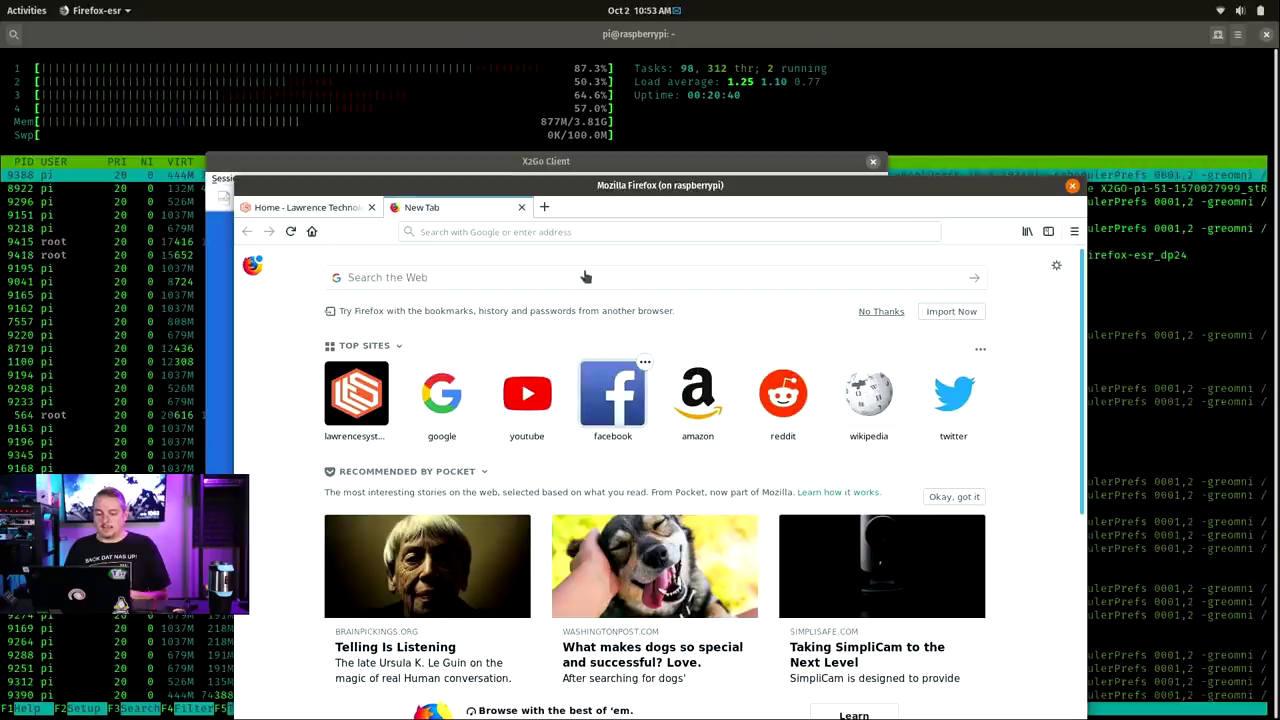
left_click(545, 207)
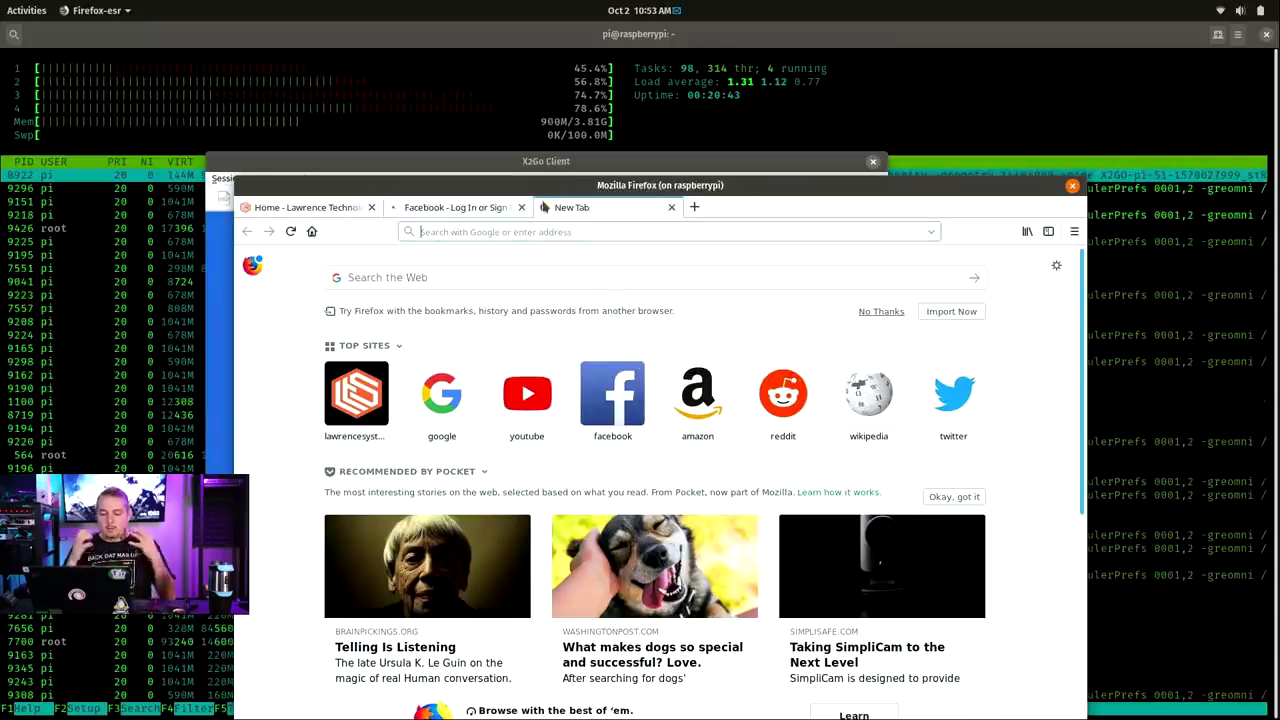
Review the loaded Facebook and Lawrence Systems pages, return to the new tab and reposition the Firefox window
left_click(440, 210)
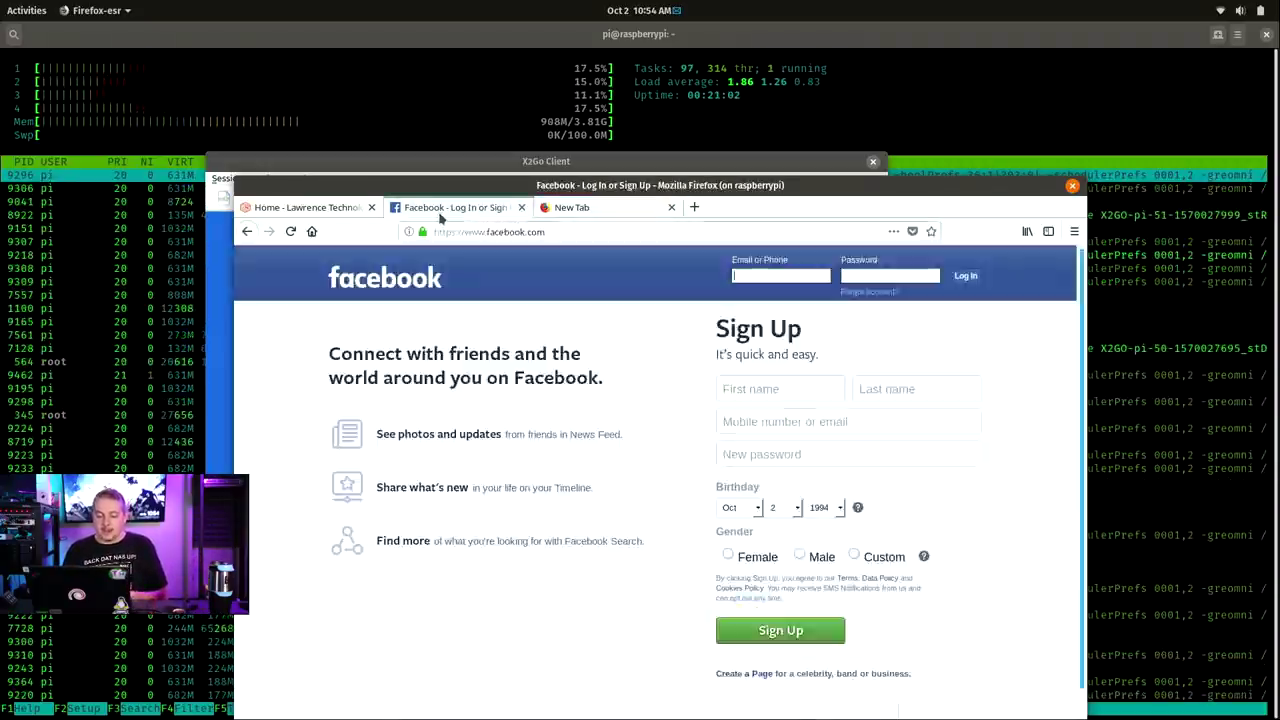
left_click(340, 211)
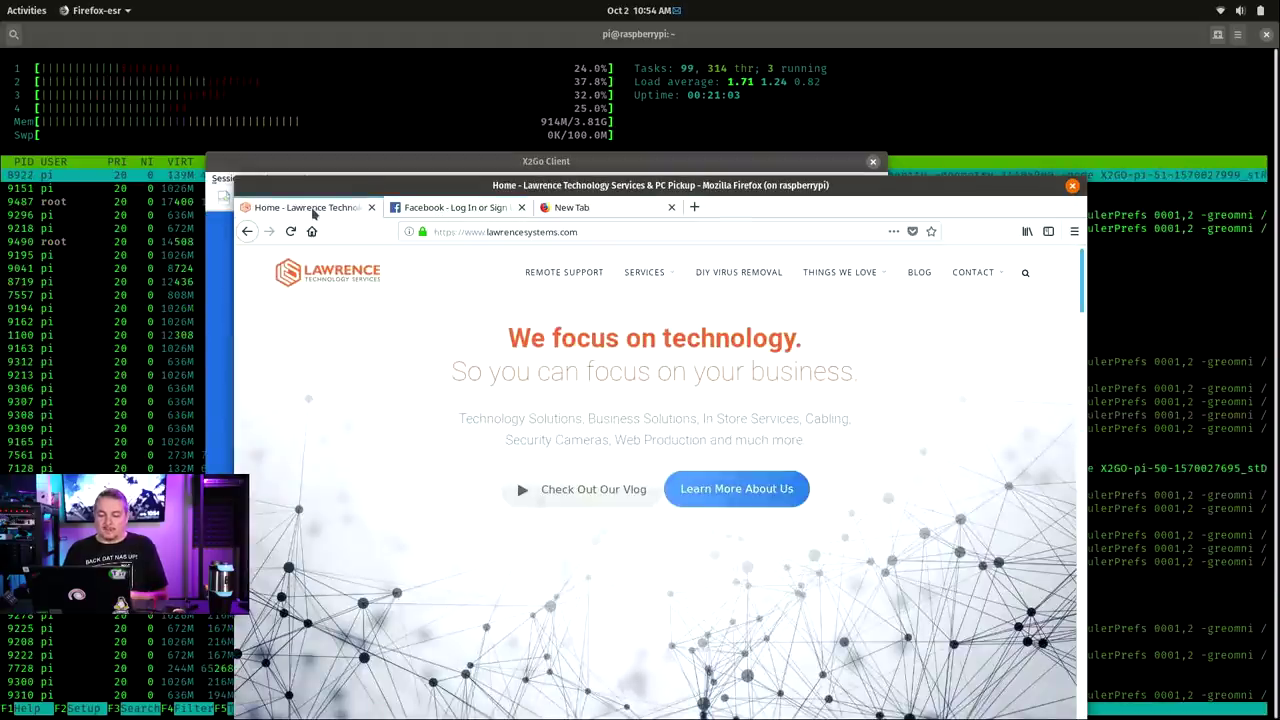
left_click(650, 205)
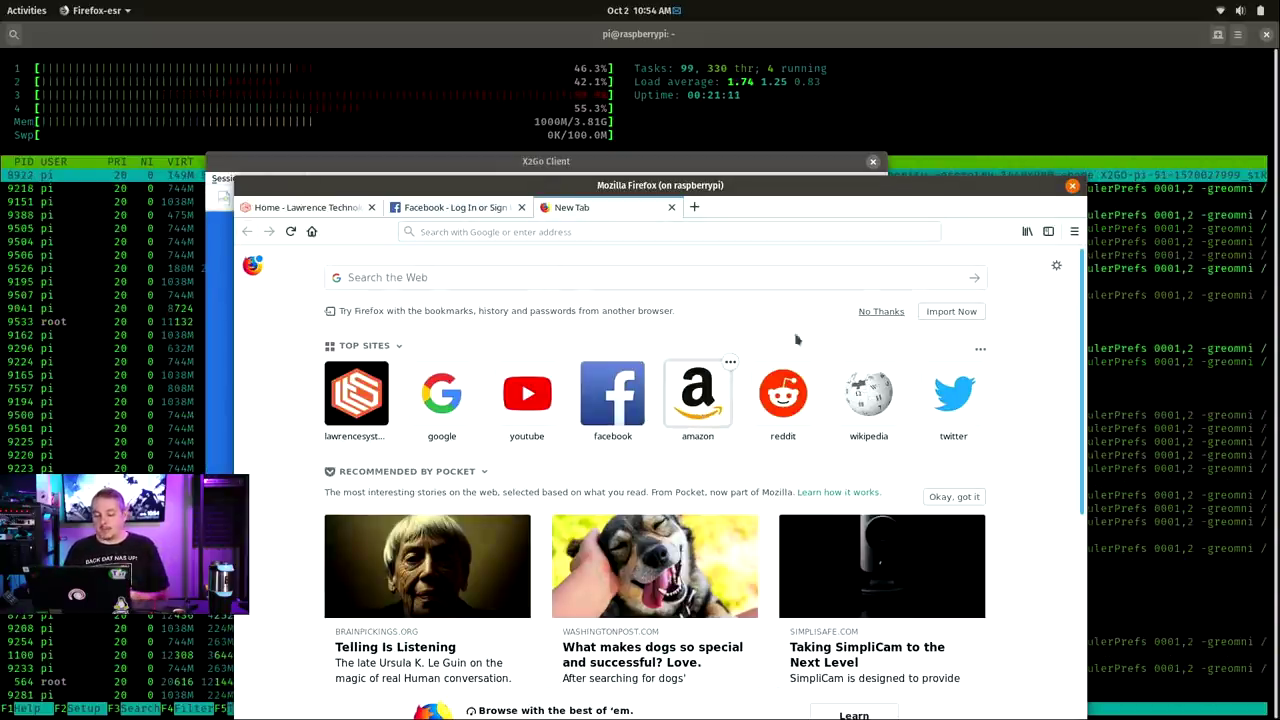
left_click_drag(861, 185, 808, 151)
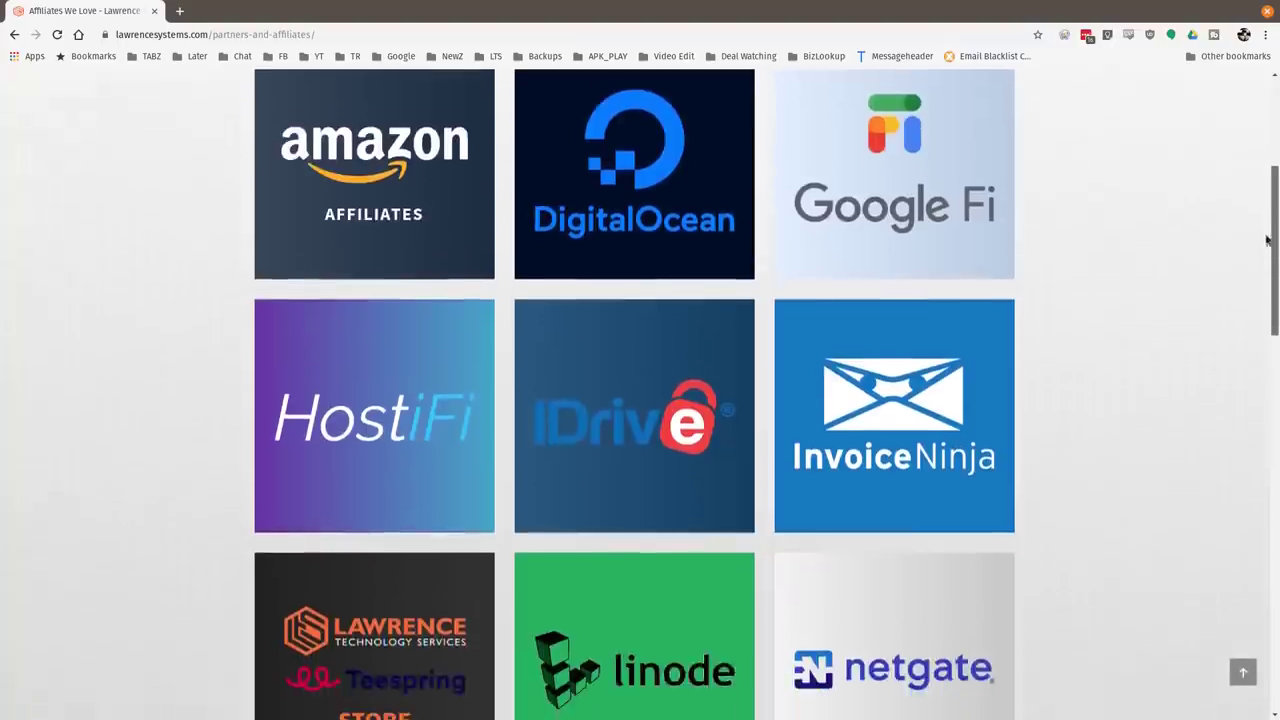
Examine the Tech Supply Direct offer on the Lawrence Systems partners and affiliates page in Chrome
scroll(1262, 300, "down", 4)
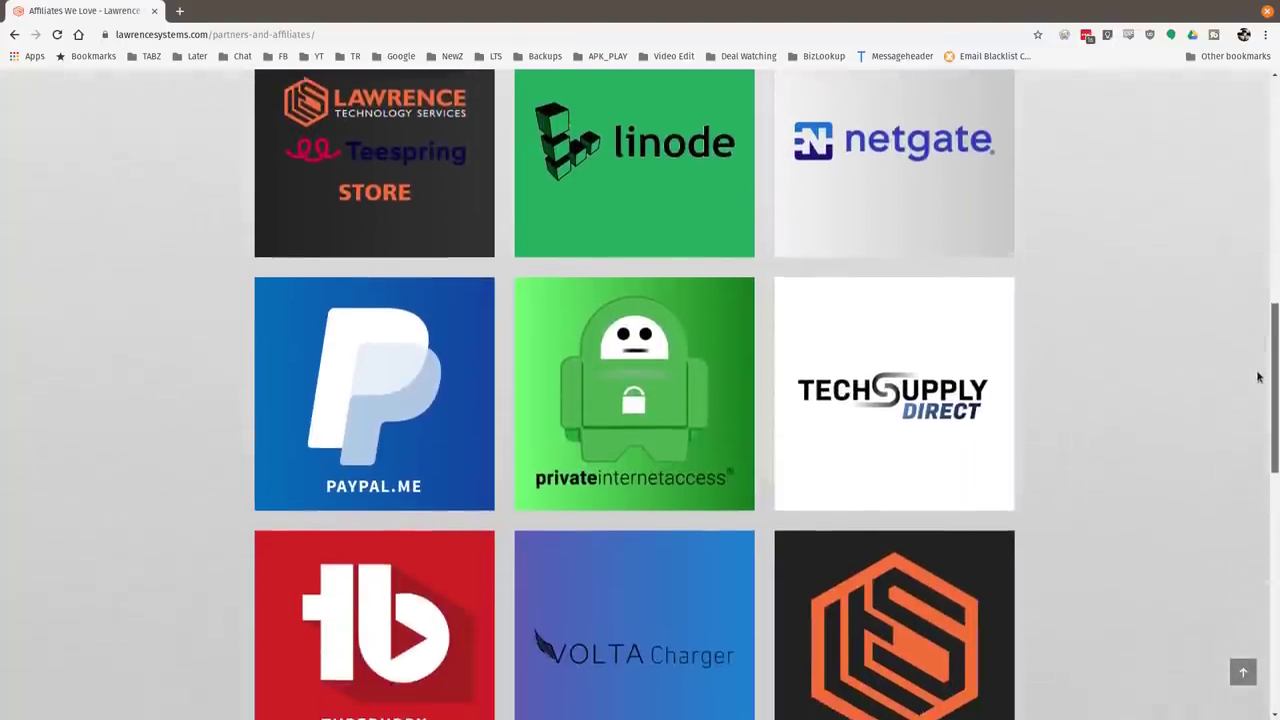
mouse_move(863, 373)
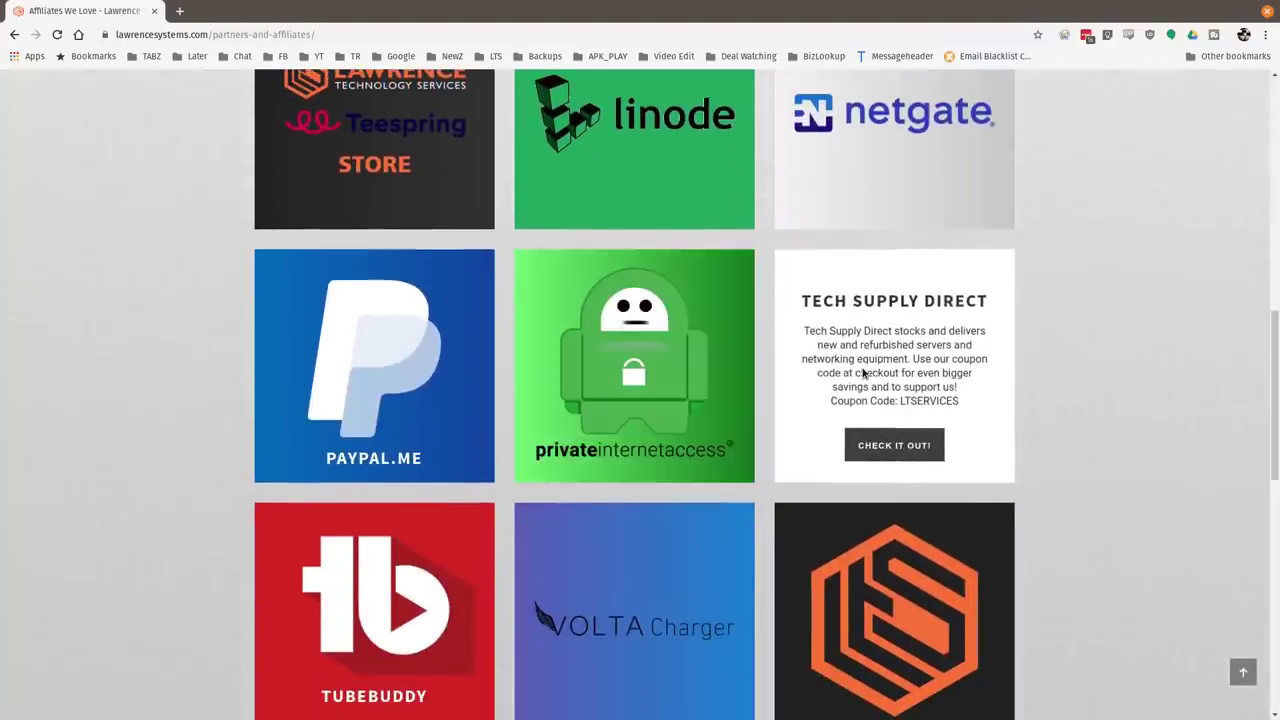